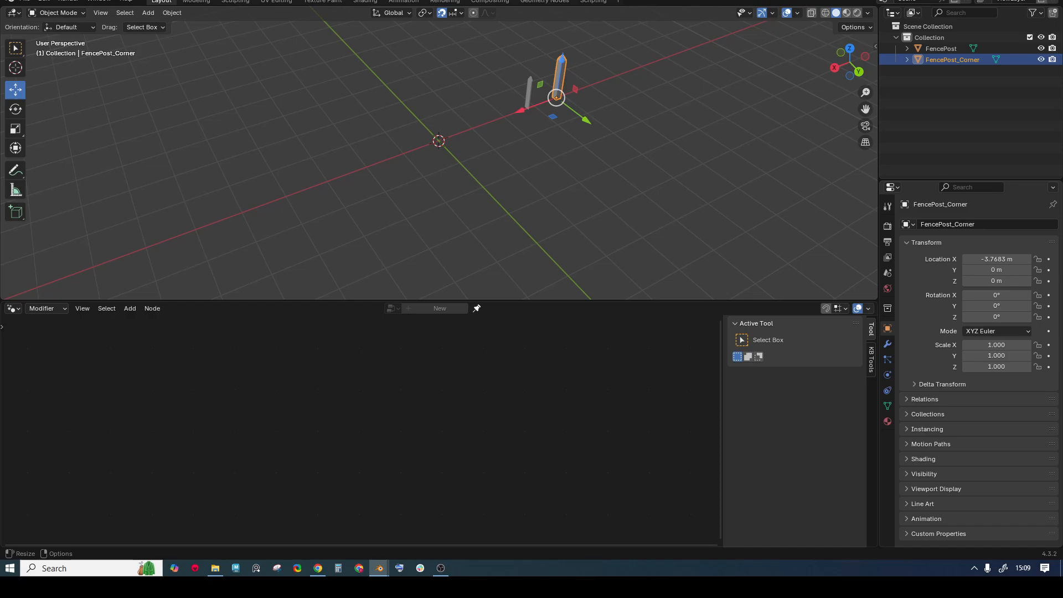
- Add a new Bézier curve to the scene at the origin
middle_click_drag(574, 111, 529, 157)
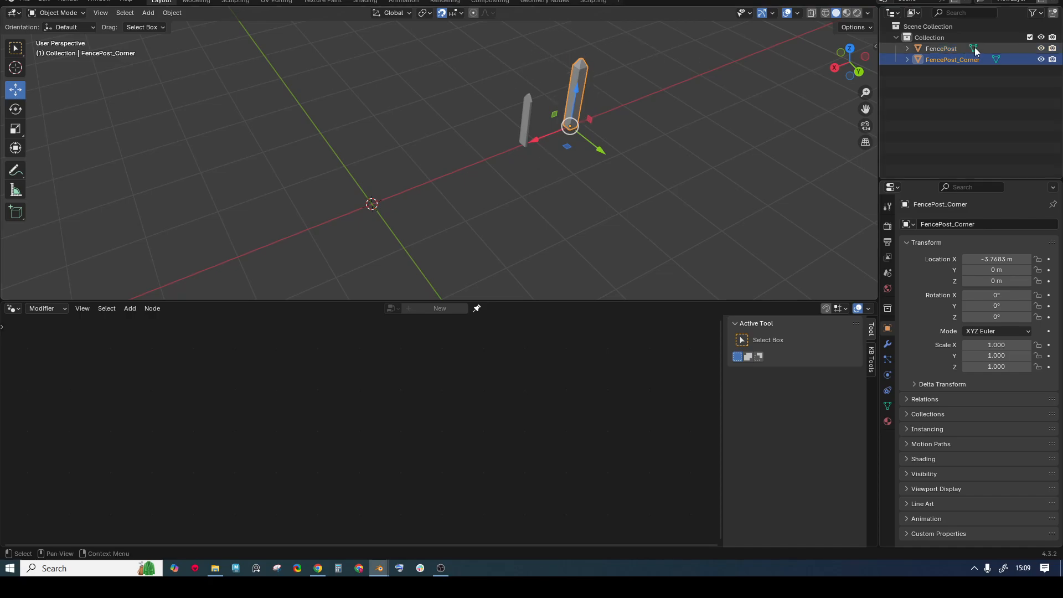
middle_click_drag(648, 69, 466, 115)
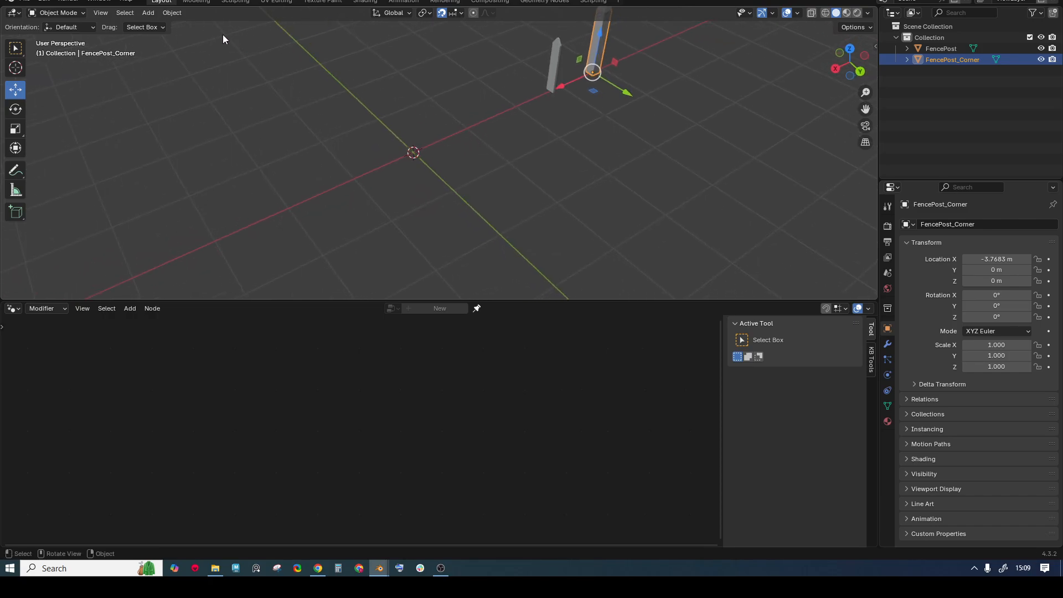
key("shift+a")
mouse_move(355, 127)
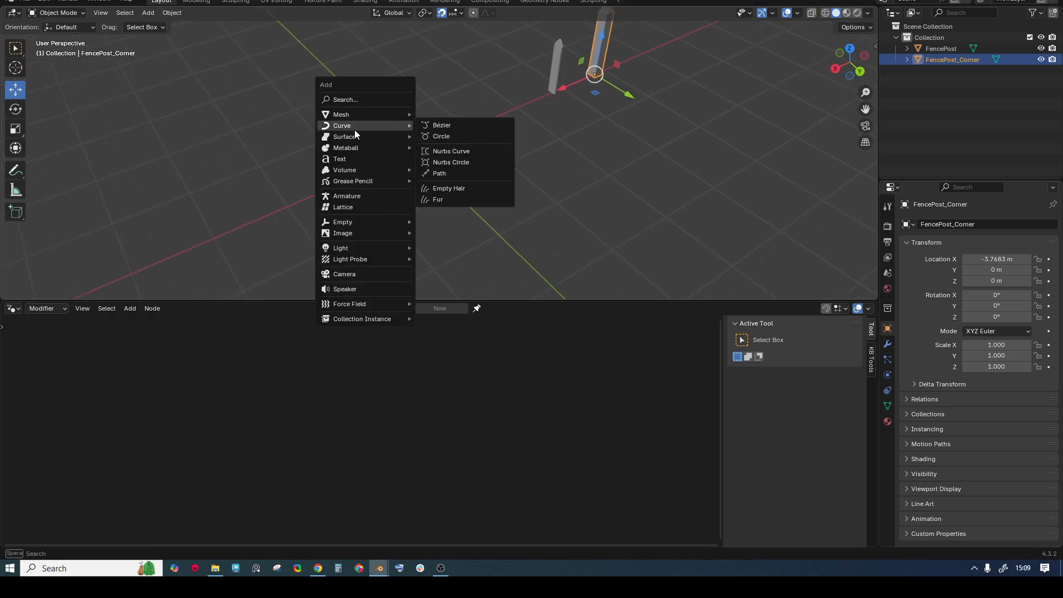
left_click(457, 125)
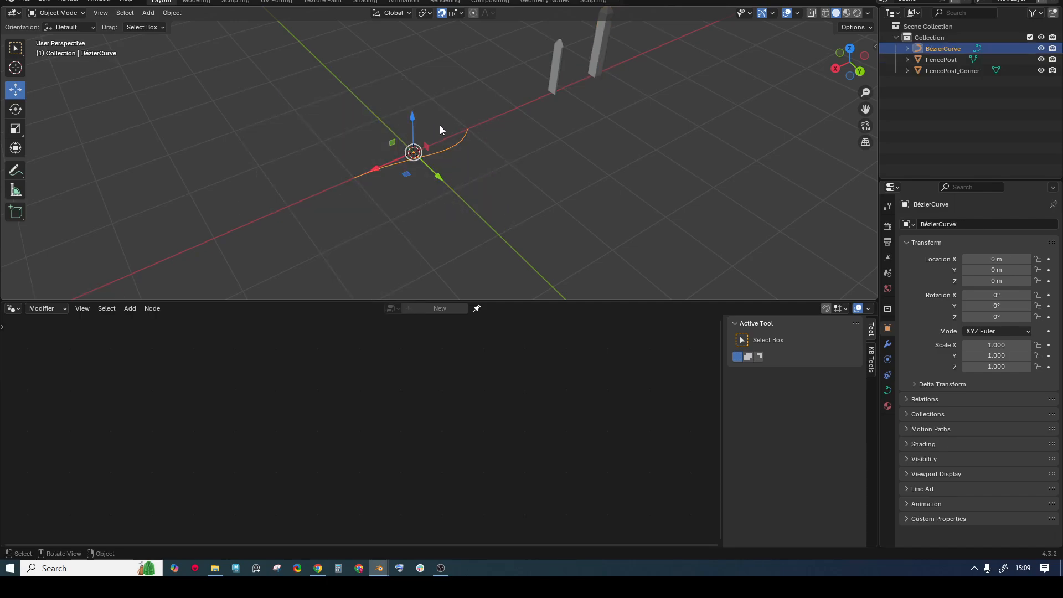
- In Edit Mode, change the curve's spline type and subdivide it to add a middle point
key("ctrl+Tab")
left_click(442, 71)
right_click(457, 123)
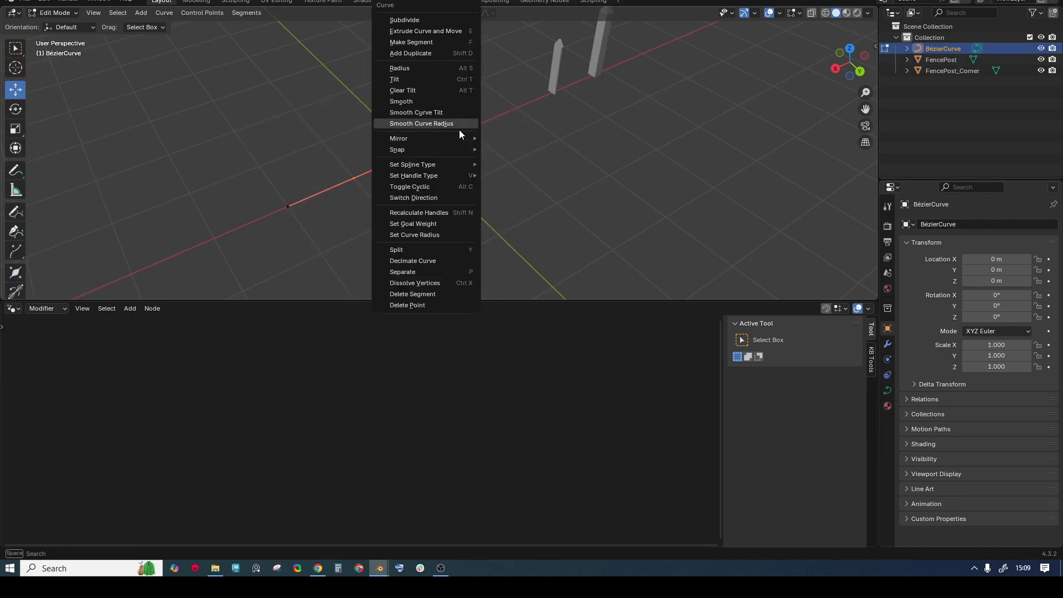
mouse_move(463, 166)
left_click(506, 164)
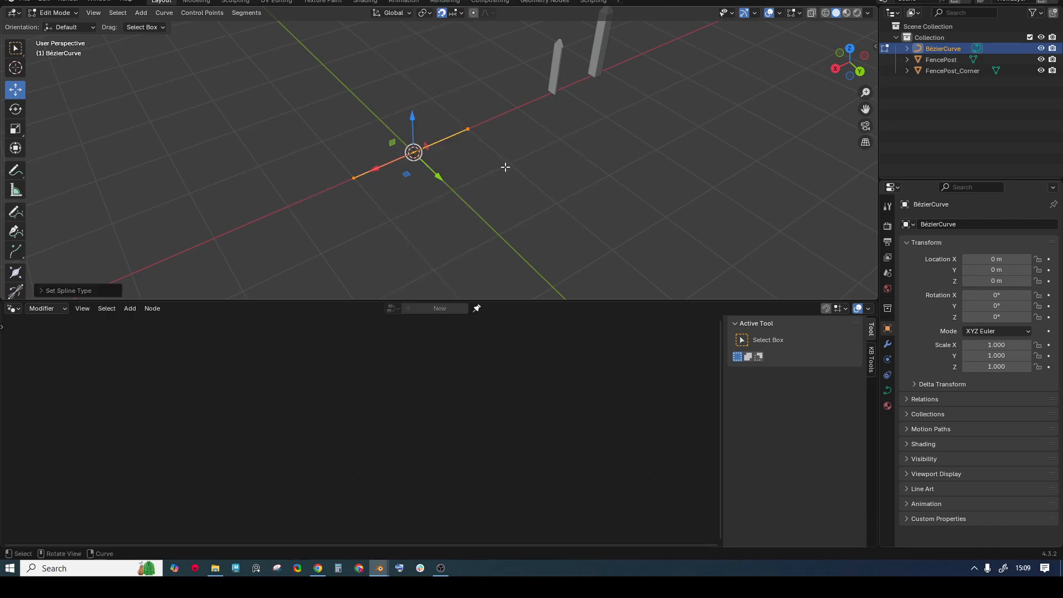
left_click(247, 13)
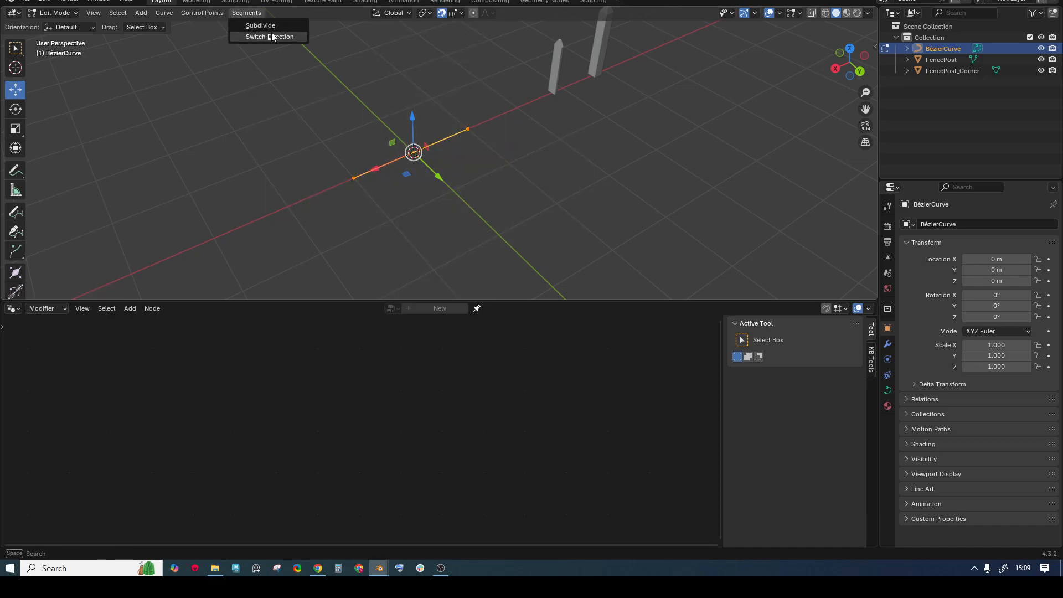
left_click(265, 25)
- Turn on grid snapping and move the curve's right end point onto a grid position
middle_click_drag(429, 103, 451, 122)
left_click(459, 138)
left_click_drag(435, 90, 526, 186)
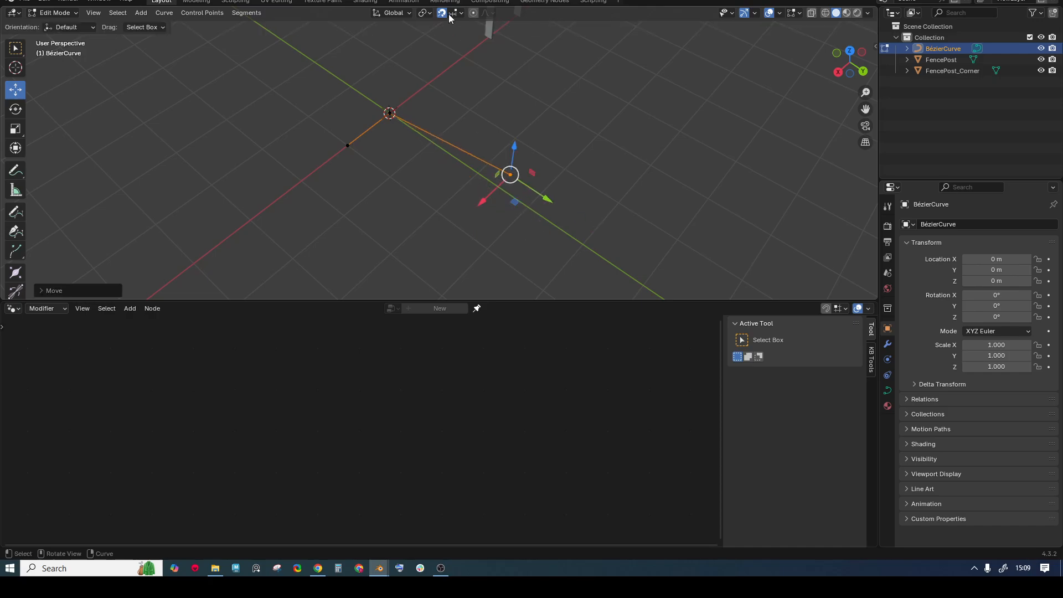
left_click(454, 13)
left_click(441, 15)
left_click(457, 13)
left_click(434, 83)
left_click_drag(507, 175, 491, 174)
- Move the other end point down-left onto the axis, then return to Object Mode
left_click(347, 145)
left_click_drag(347, 145, 301, 180)
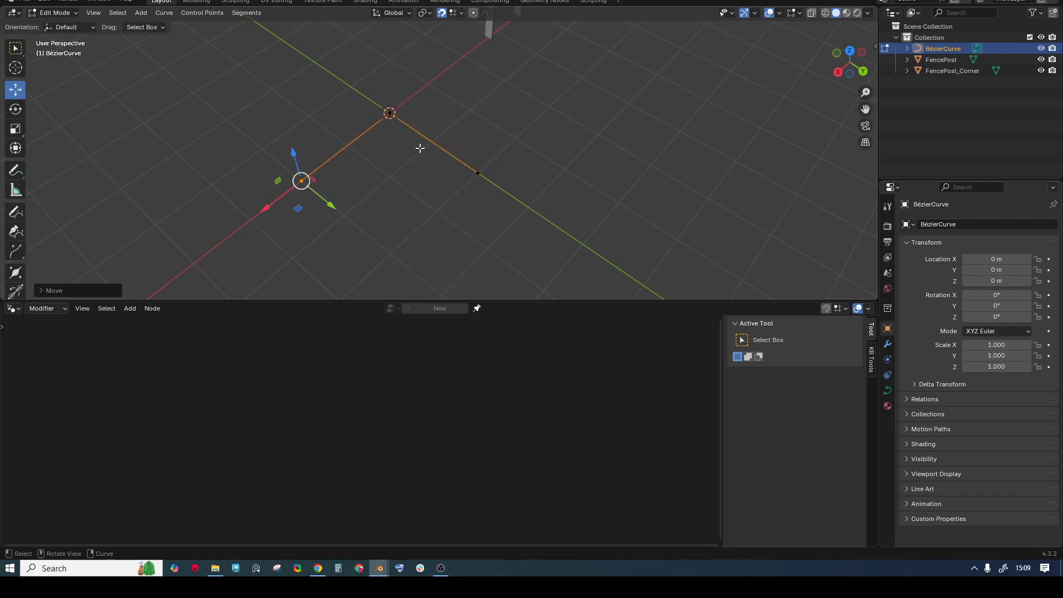
middle_click_drag(420, 148, 442, 178)
key("ctrl+Tab")
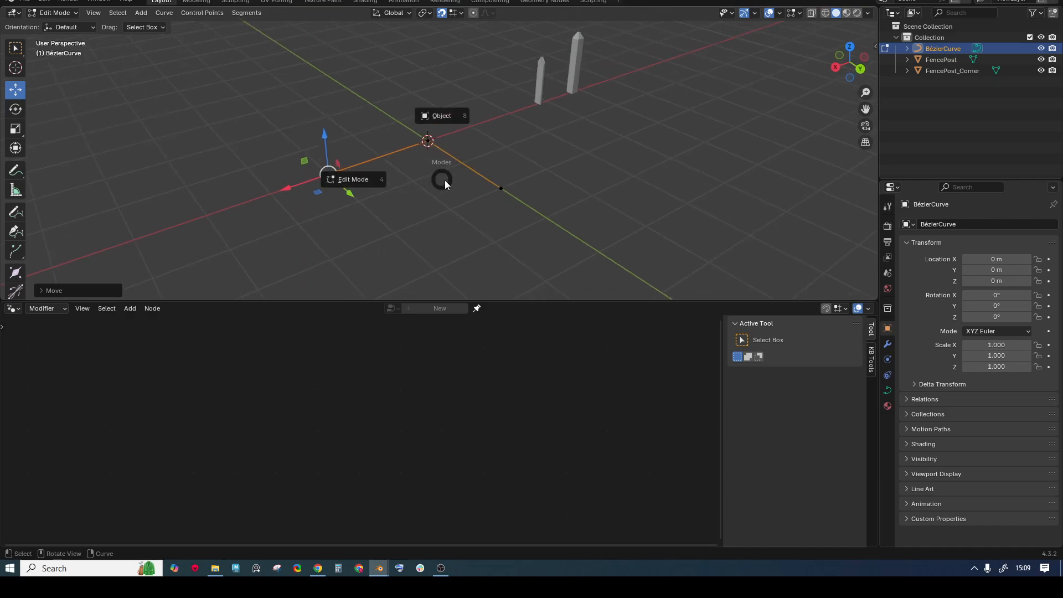
left_click(450, 118)
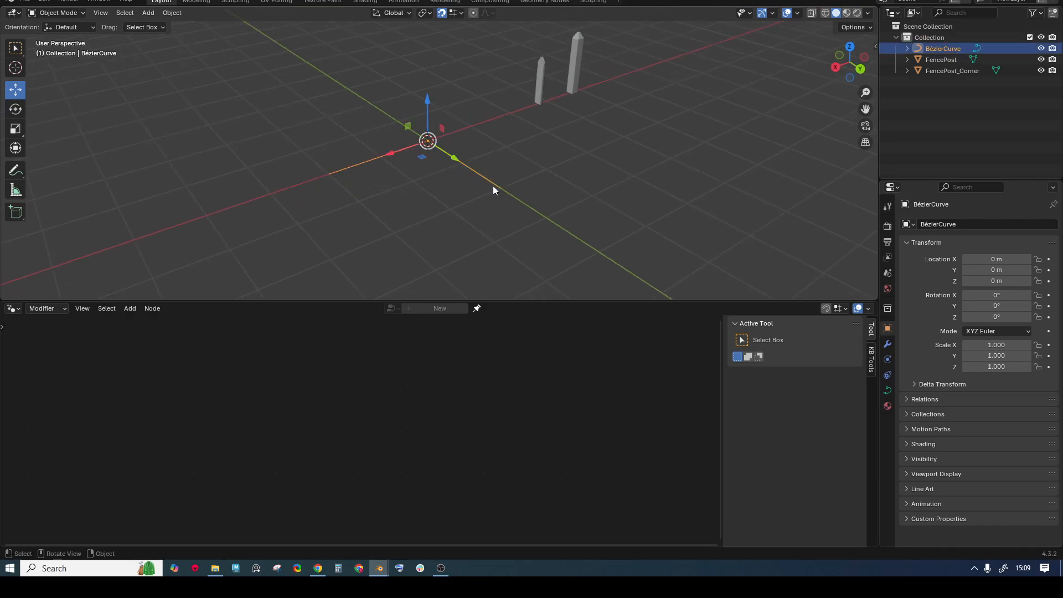
- Select the BézierCurve, create the Geometry Nodes.001 node group, and pin it in the editor
left_click(528, 187)
scroll(528, 186, "up", 1)
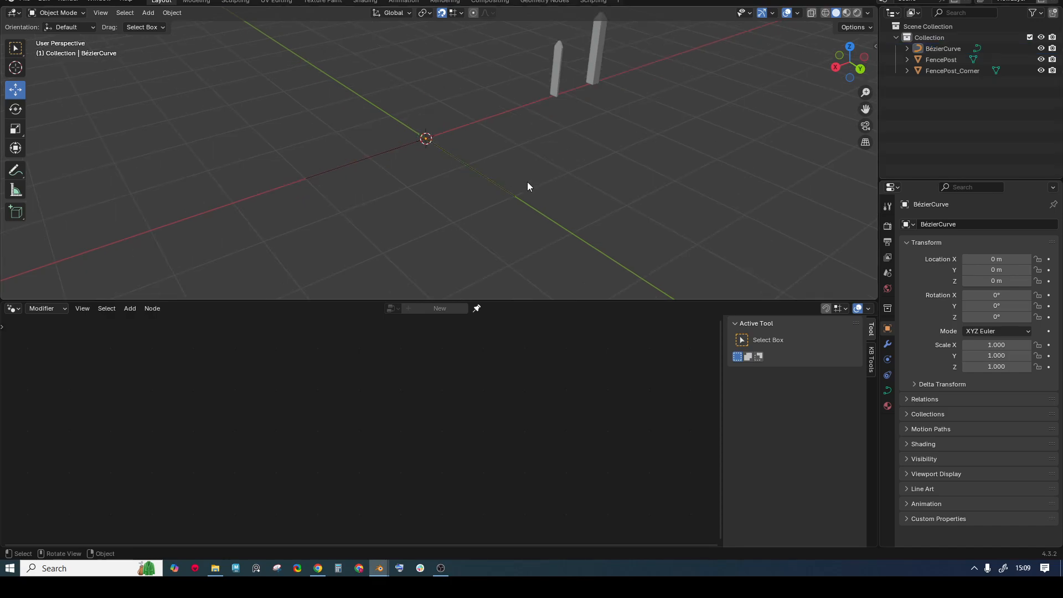
left_click(590, 55)
left_click(465, 166)
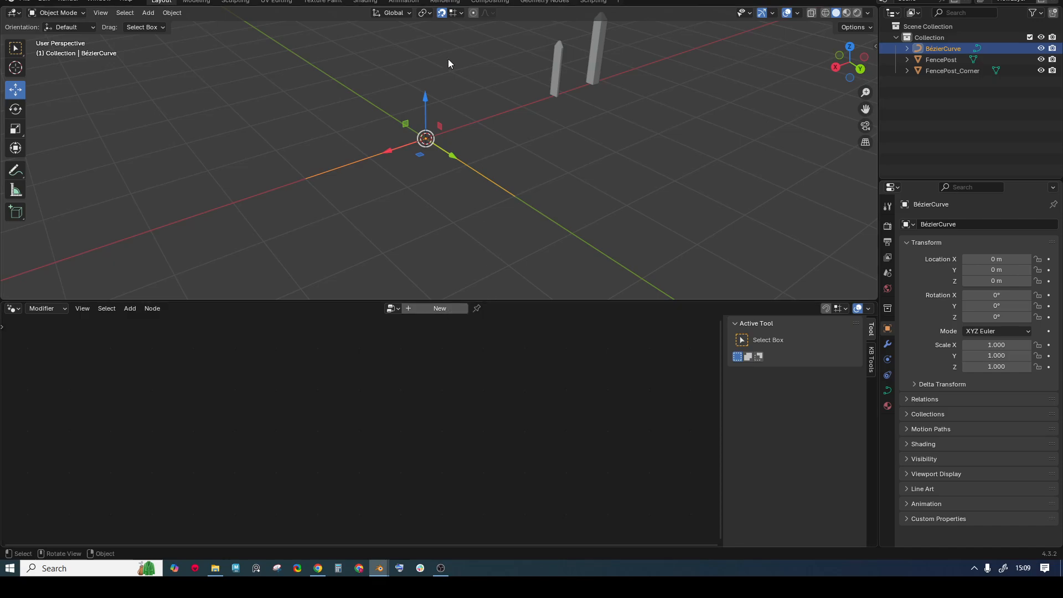
left_click(441, 310)
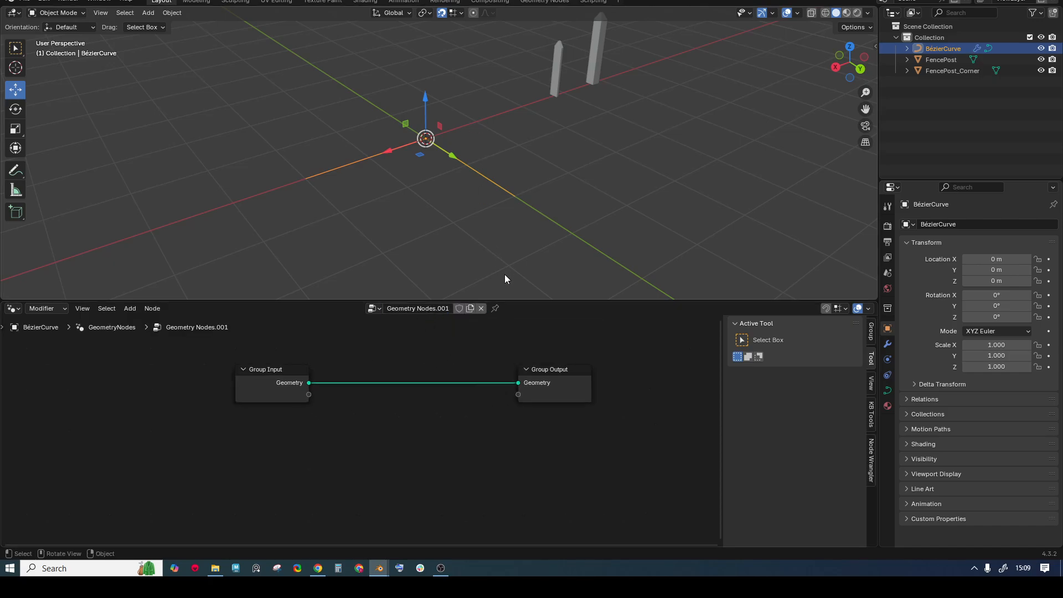
left_click(495, 309)
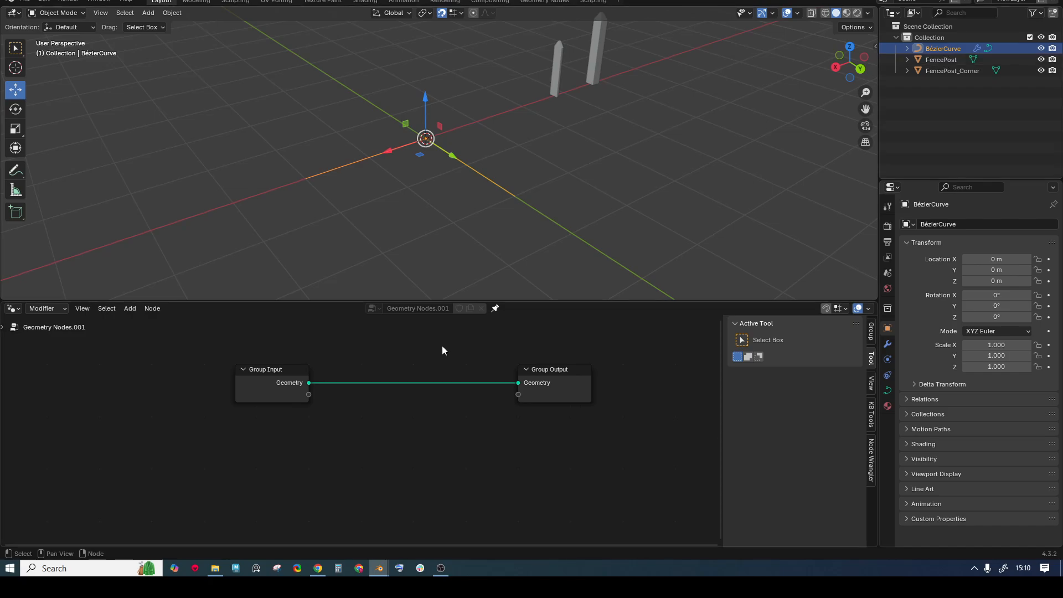
- Enlarge the node editor and insert an Instance on Points node between Group Input and Group Output
left_click_drag(446, 301, 421, 193)
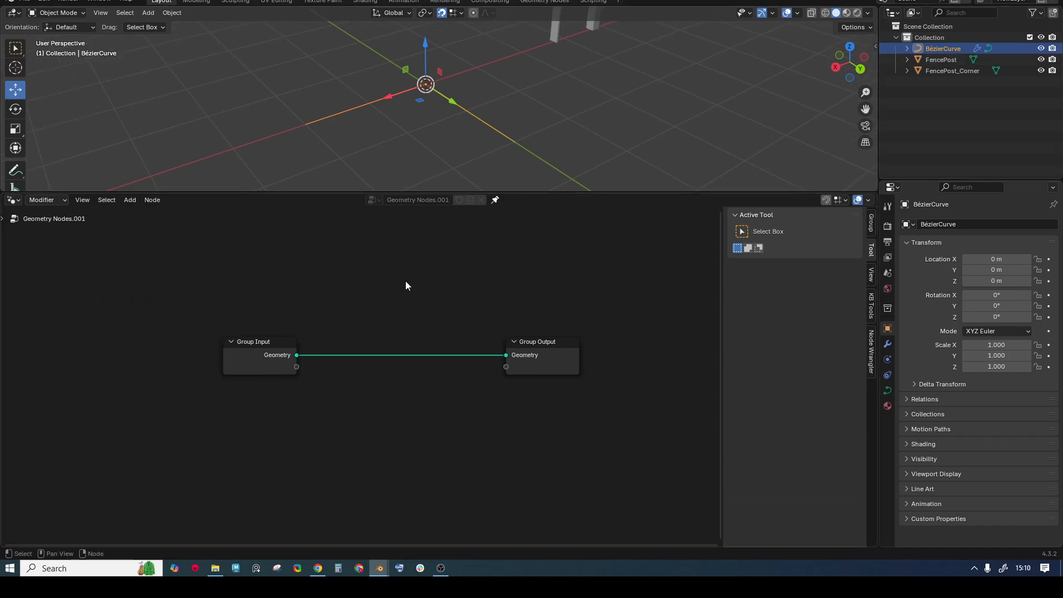
key("shift+a")
type("instr")
key("BackSpace")
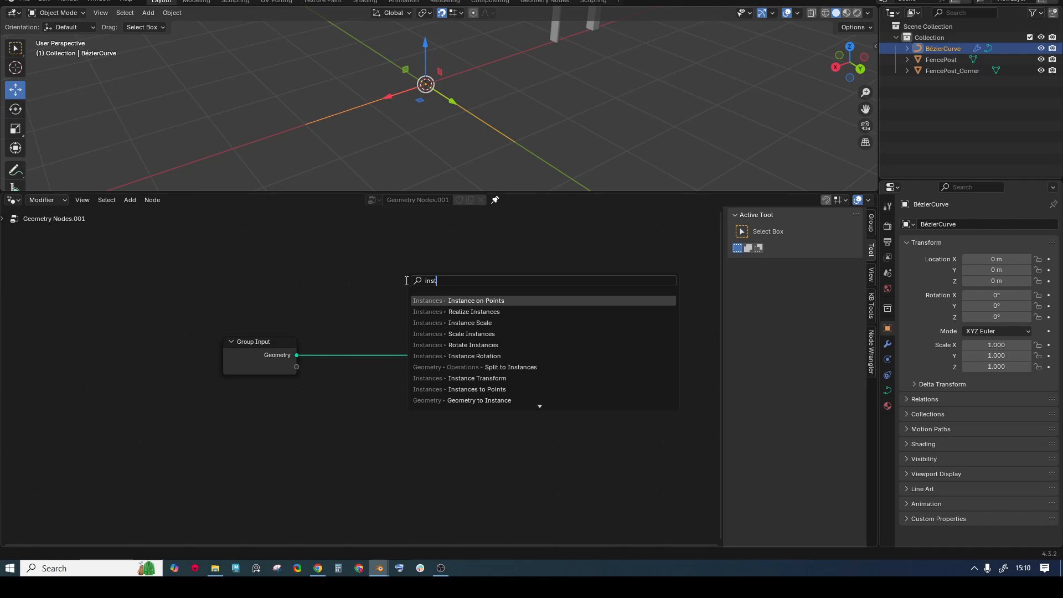
key("Return")
left_click(405, 280)
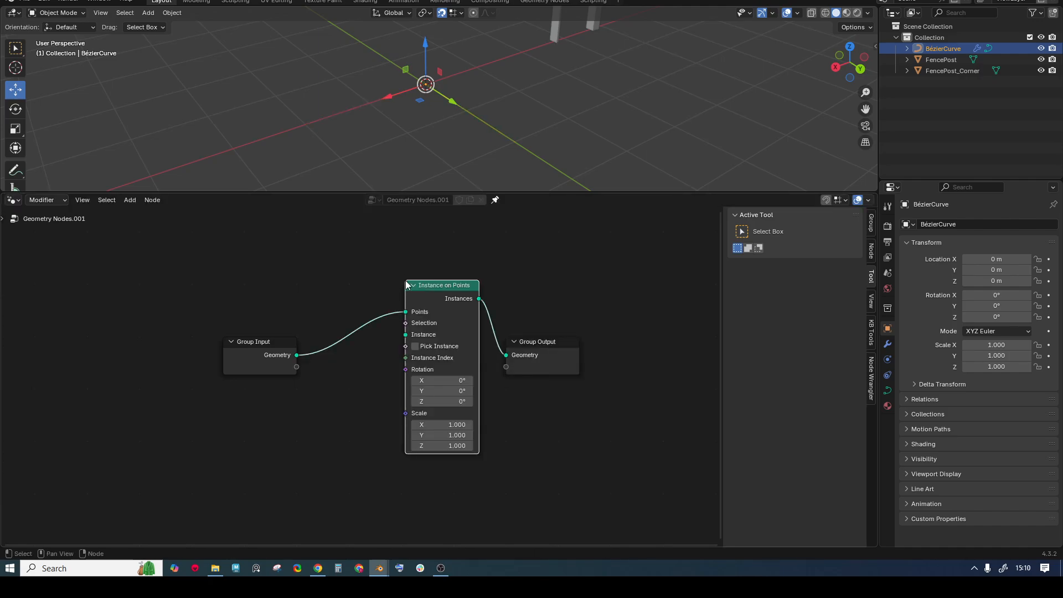
left_click_drag(539, 352, 606, 325)
left_click_drag(263, 347, 183, 338)
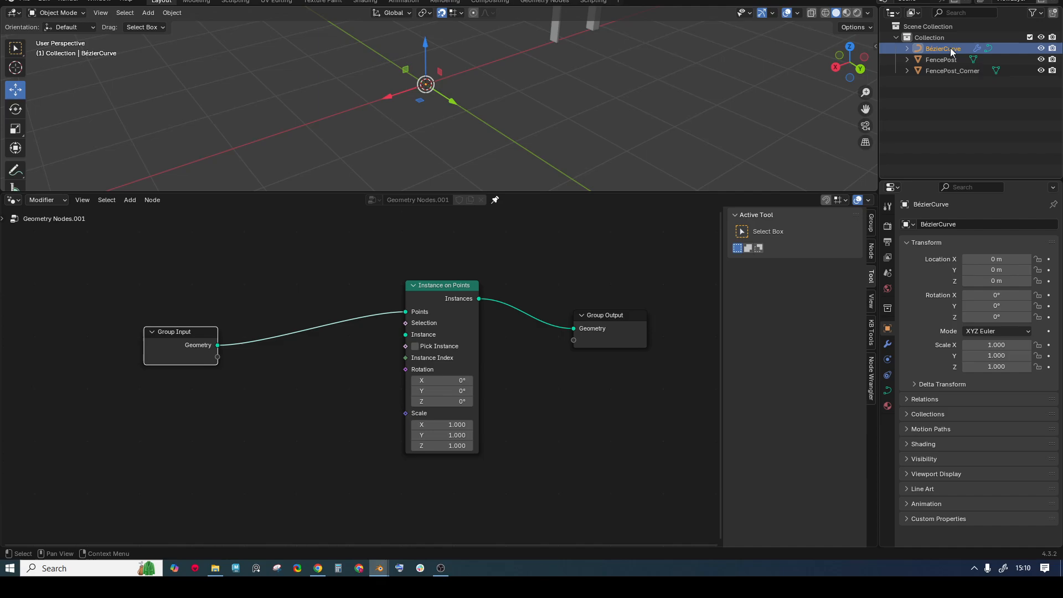
- Bring FencePost in from the Outliner and plug its geometry into the Instance input
left_click_drag(944, 60, 286, 391)
left_click_drag(343, 448, 406, 334)
scroll(482, 94, "down", 2)
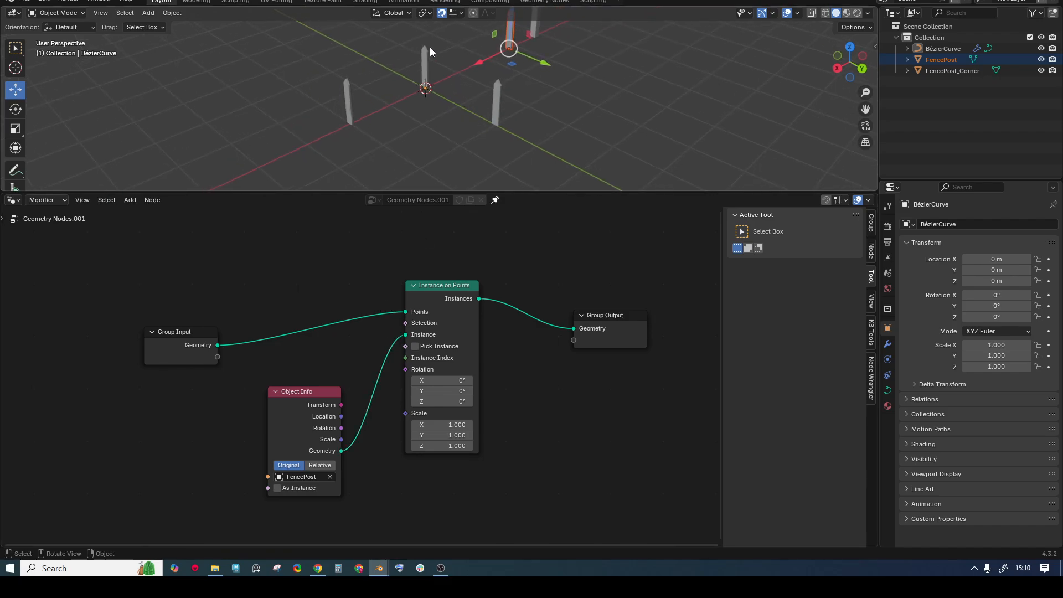
middle_click_drag(386, 98, 354, 119)
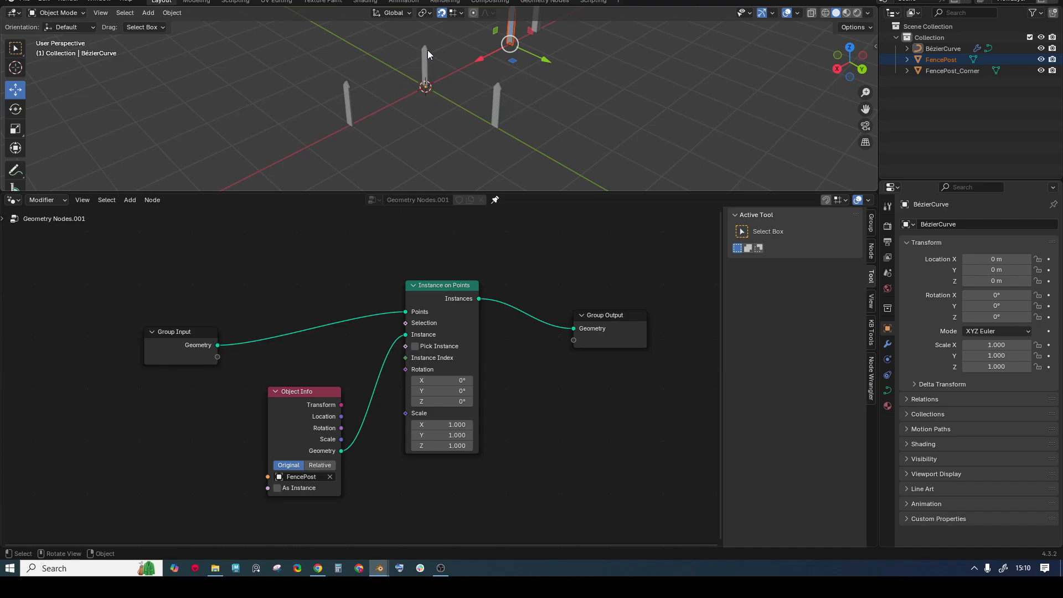
left_click_drag(192, 337, 136, 328)
middle_click_drag(327, 344, 359, 346)
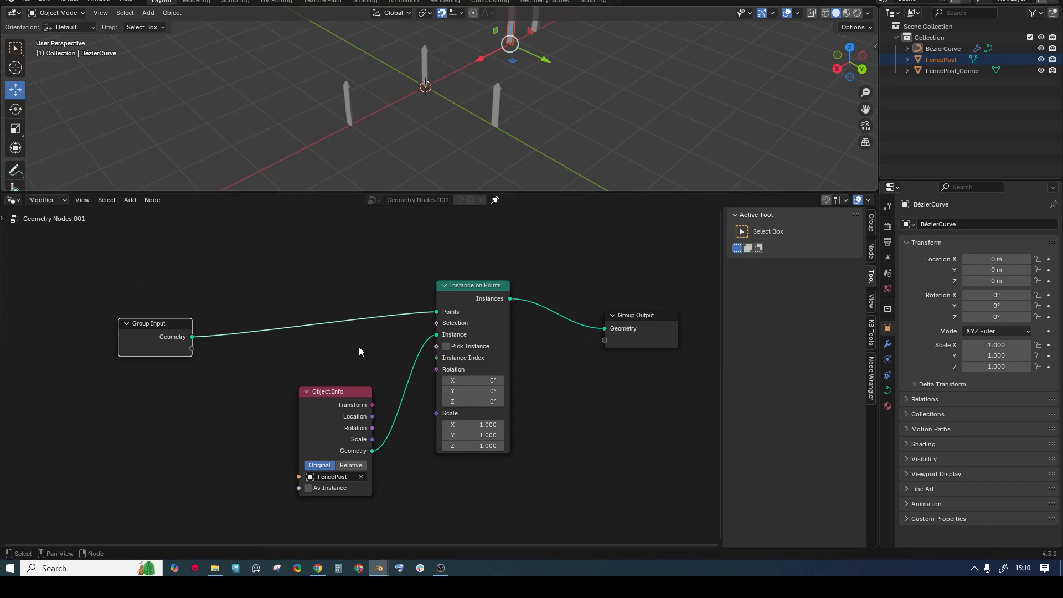
middle_click_drag(215, 307, 337, 281)
key("ctrl+z")
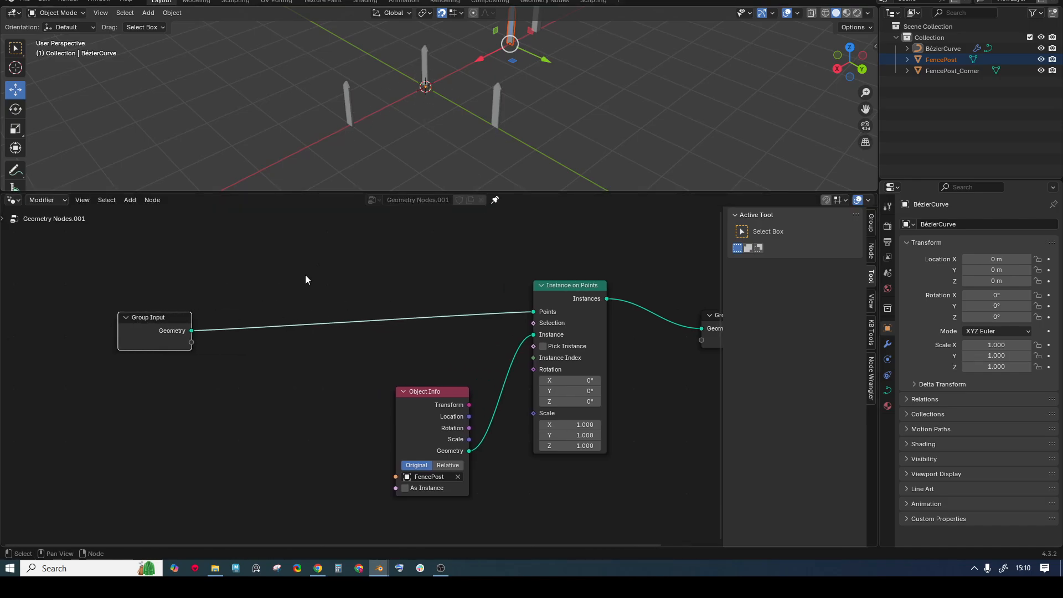
key("shift+a")
- Insert a Resample Curve node before Instance on Points, set to Length mode at 0.3 m
type("resample")
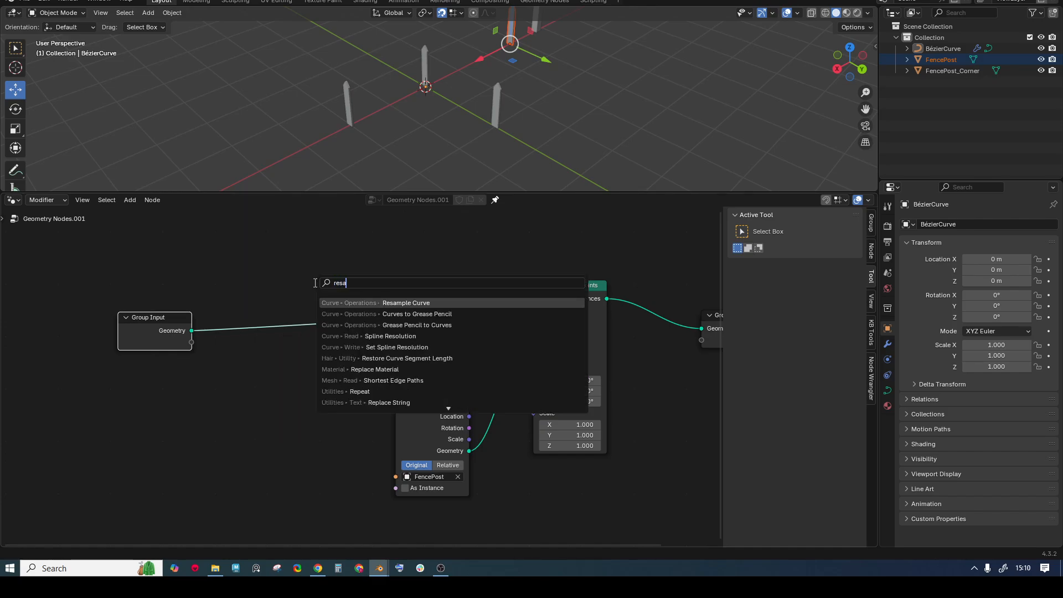
key("Return")
left_click(286, 292)
left_click(326, 322)
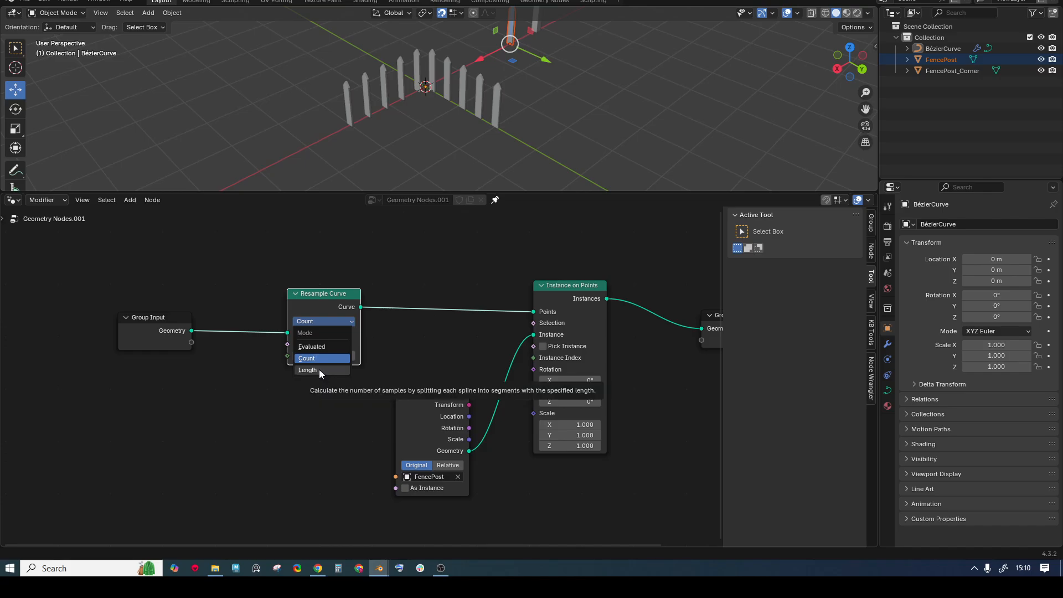
left_click(319, 369)
left_click(337, 354)
type("0")
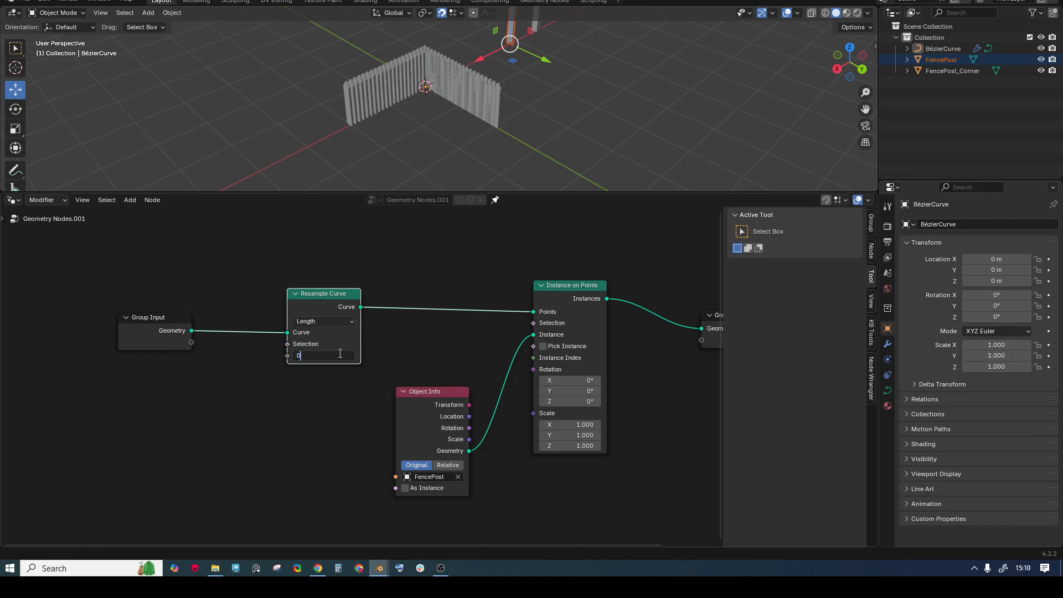
type(".3")
key("Return")
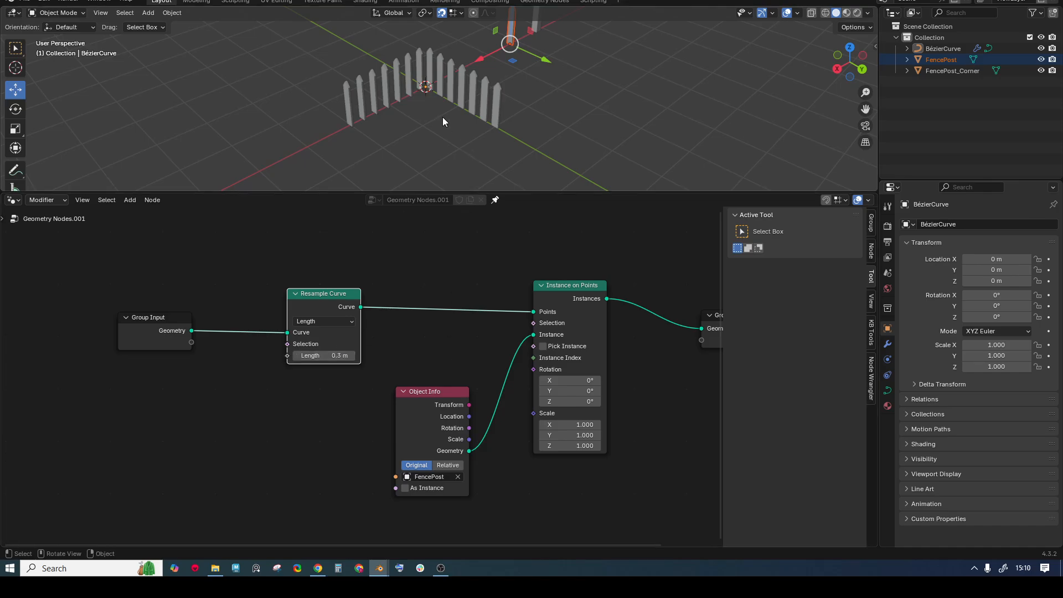
- Inspect the evenly spaced posts from another angle and select the Bézier curve
scroll(440, 57, "up", 3)
middle_click_drag(440, 57, 470, 58)
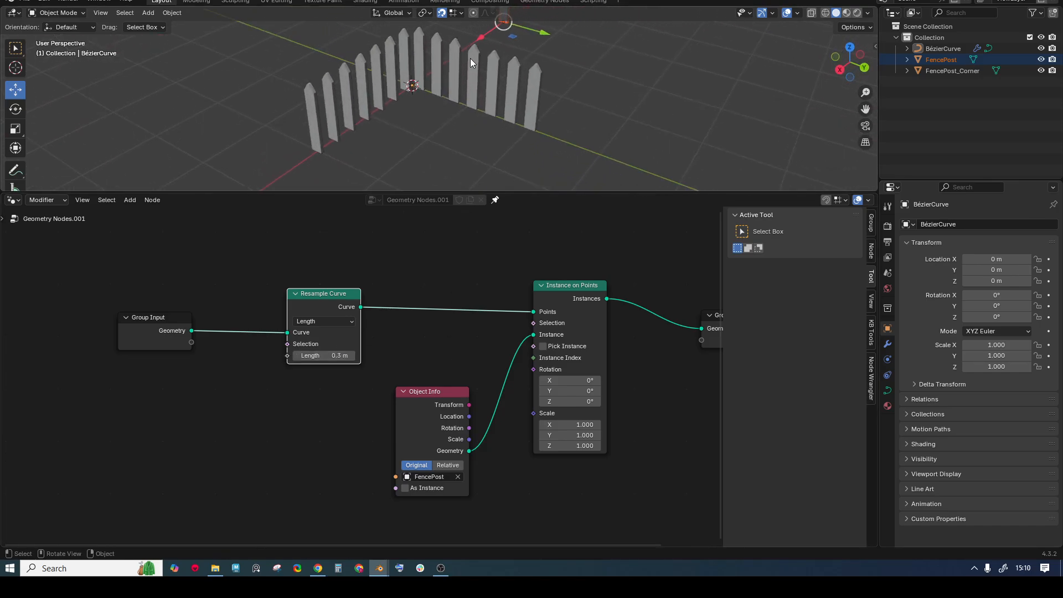
middle_click_drag(528, 82, 371, 127)
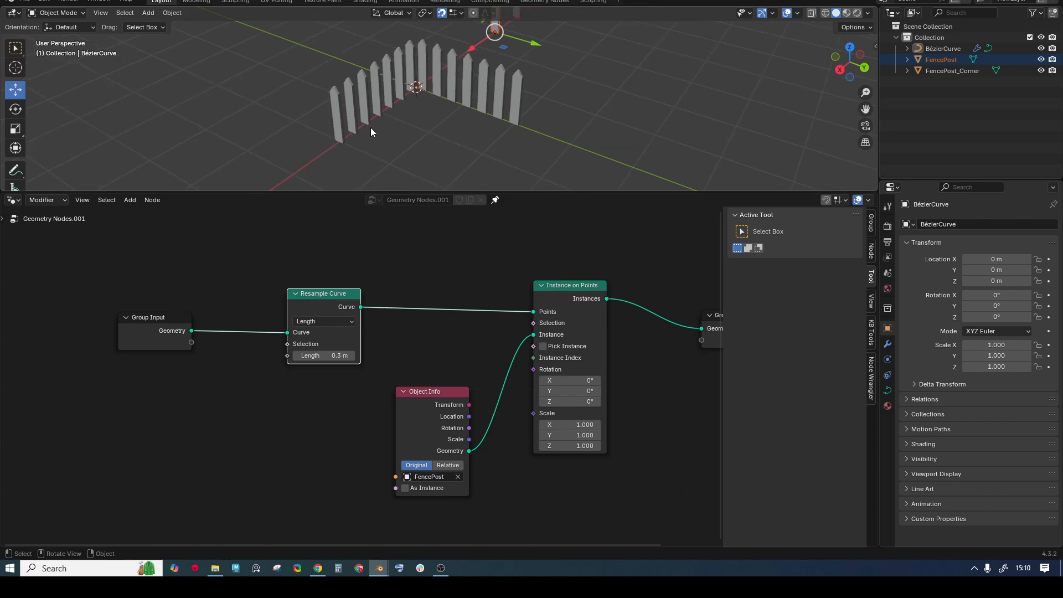
left_click(333, 121)
- Try moving the curve's end point in Edit Mode, leave it in place, and return to Object Mode
key("Tab")
left_click_drag(312, 119, 361, 154)
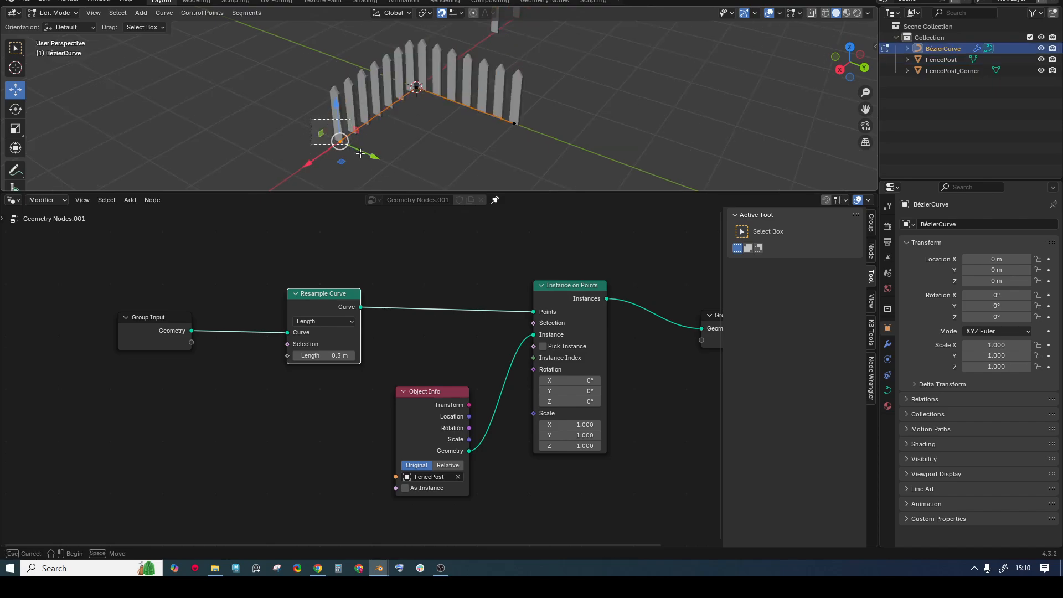
key("g")
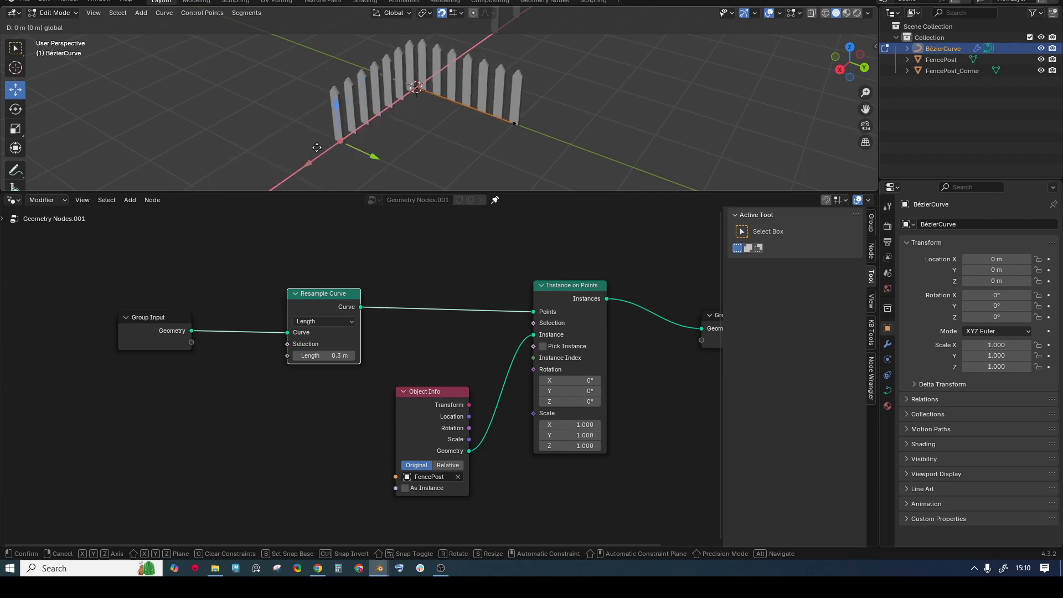
left_click(315, 148)
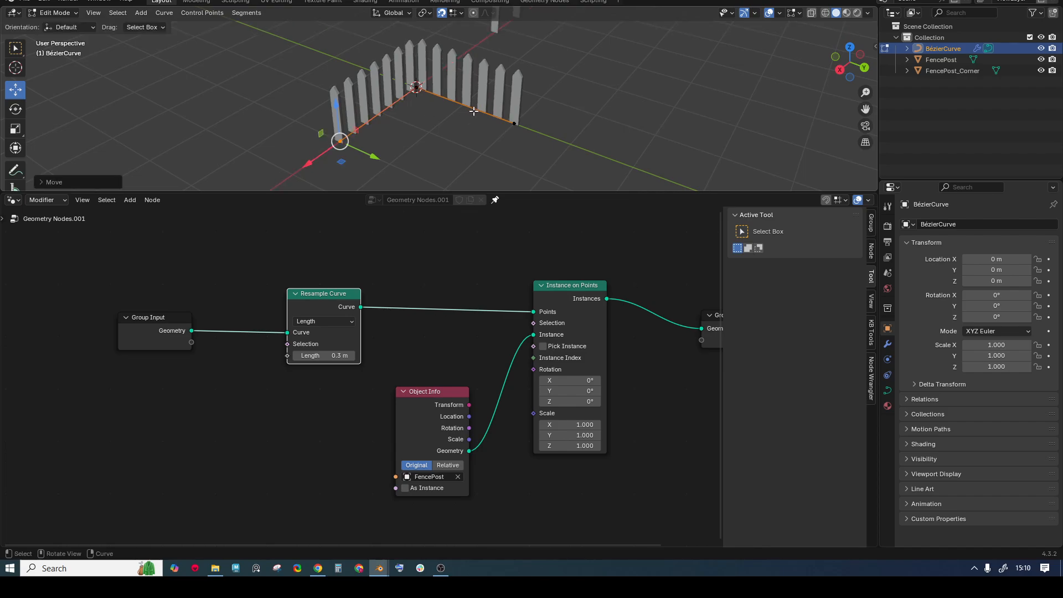
key("Tab")
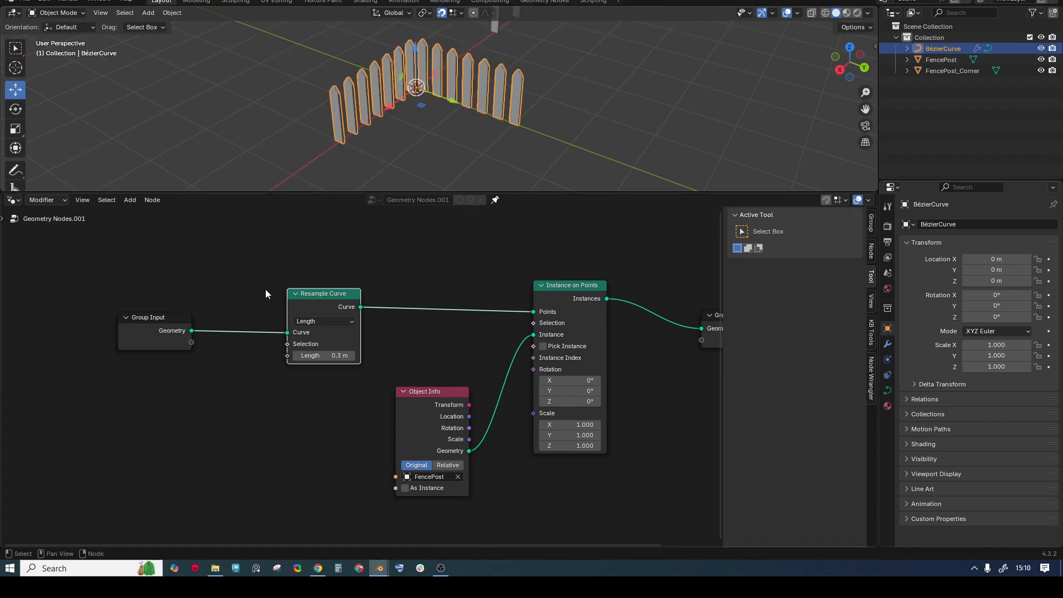
- Give the 3D view more height and reposition the Group Input and Resample Curve nodes
left_click_drag(150, 318, 92, 320)
left_click_drag(541, 193, 533, 251)
middle_click_drag(434, 109, 469, 145)
scroll(371, 314, "down", 5)
middle_click_drag(371, 313, 375, 381)
left_click_drag(198, 403, 178, 390)
left_click_drag(337, 394, 307, 421)
scroll(195, 388, "up", 2)
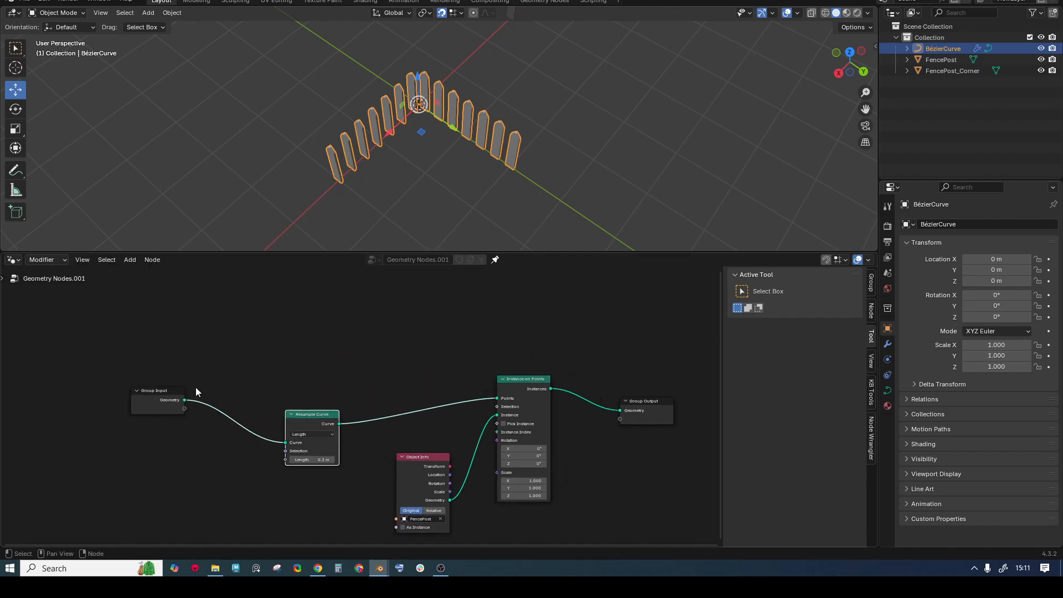
middle_click_drag(226, 357, 226, 370)
scroll(479, 419, "down", 5)
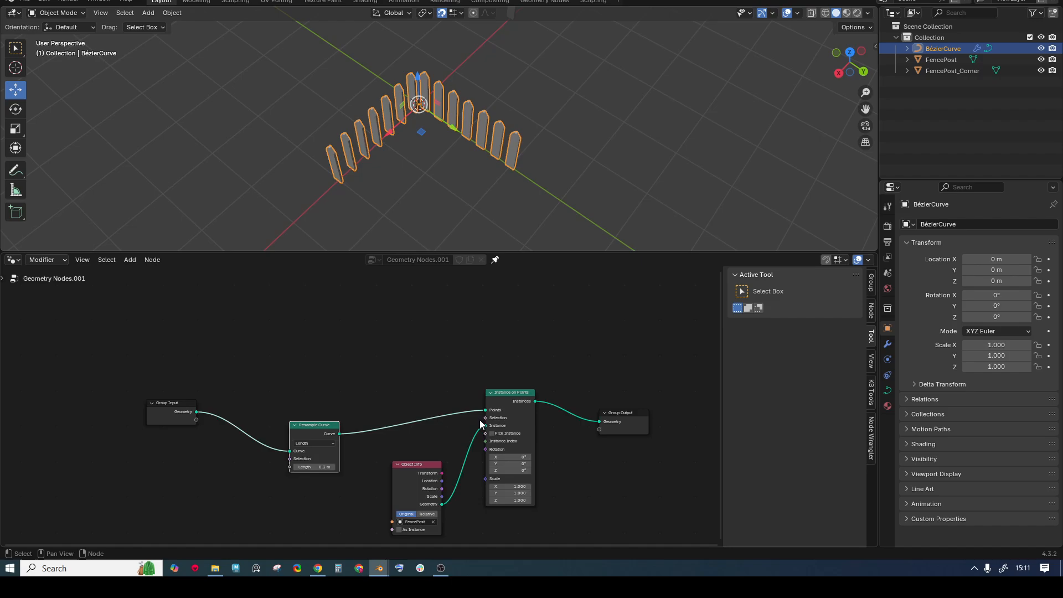
middle_click_drag(480, 419, 342, 370)
- Box-select every node except Group Input and shift them right to open a gap
left_click(368, 346, "shift")
left_click(218, 324)
left_click_drag(219, 328, 558, 444)
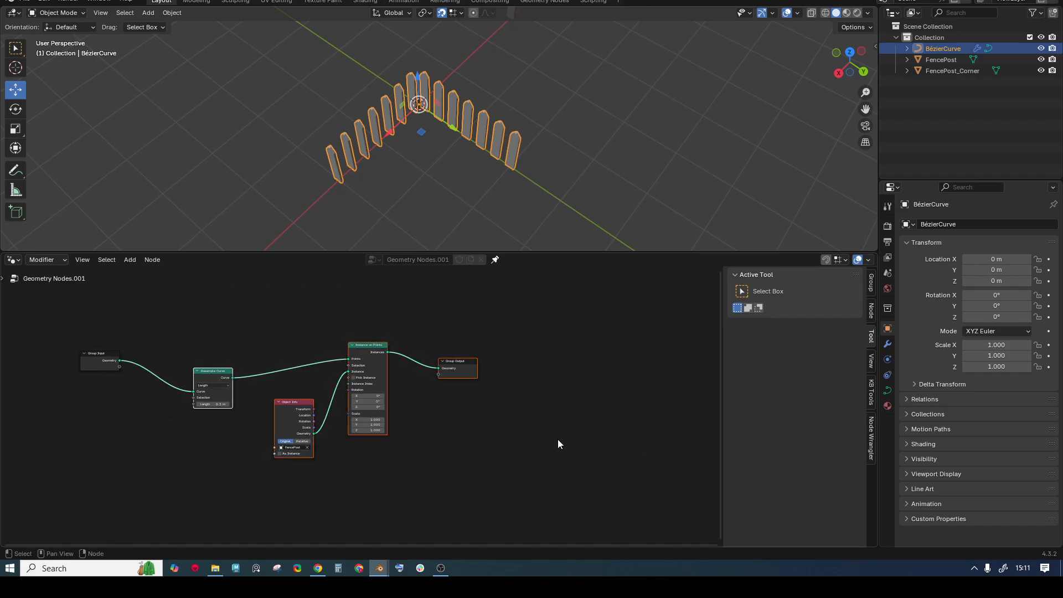
left_click_drag(364, 353, 590, 363)
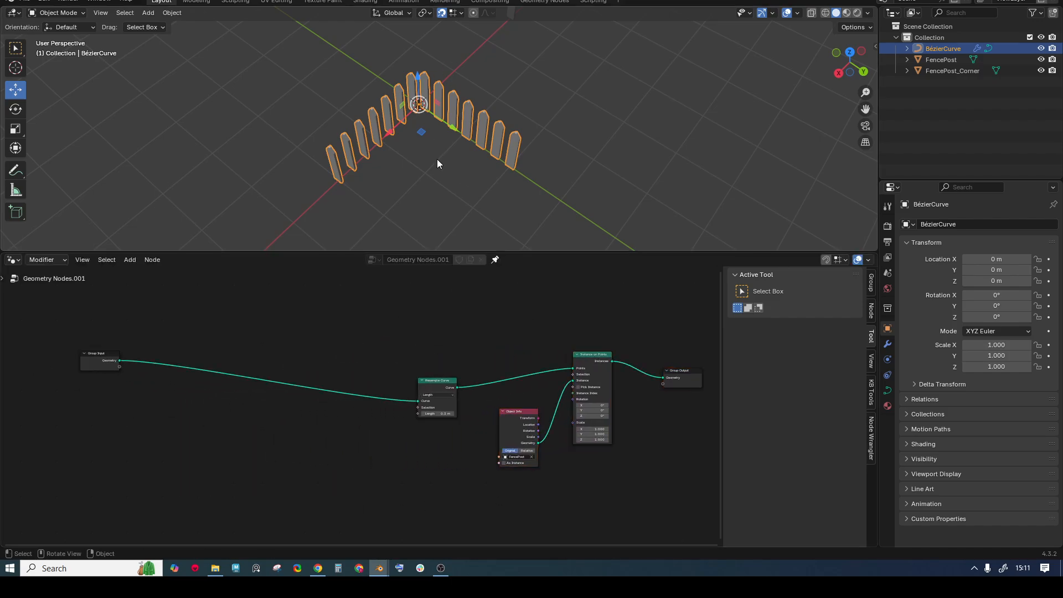
middle_click_drag(166, 353, 189, 358)
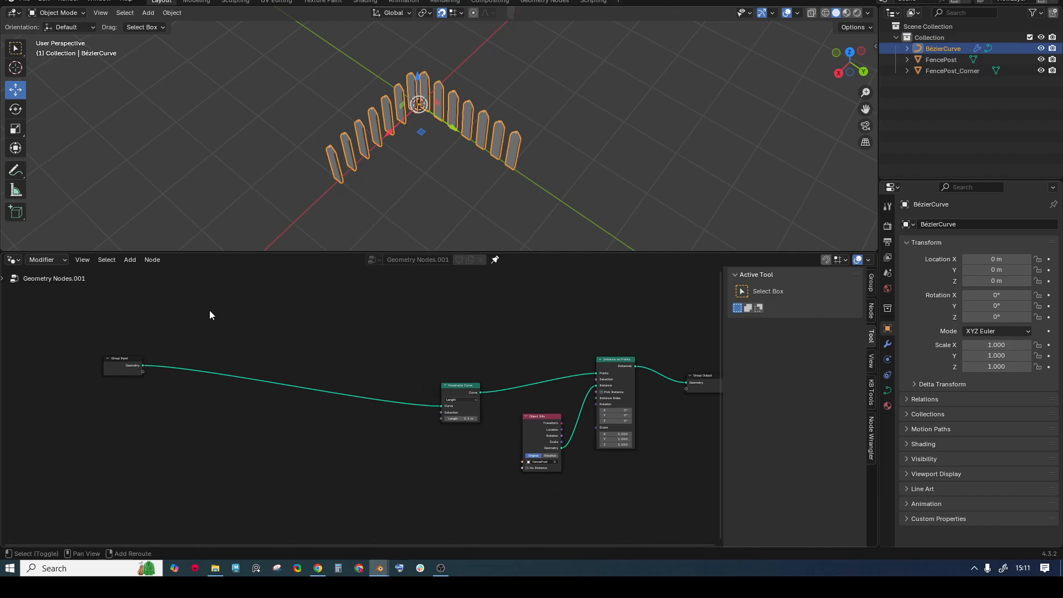
- Add a Curve to Mesh node in the gap and feed the Group Input geometry into its Curve input
key("shift+a")
type("rve")
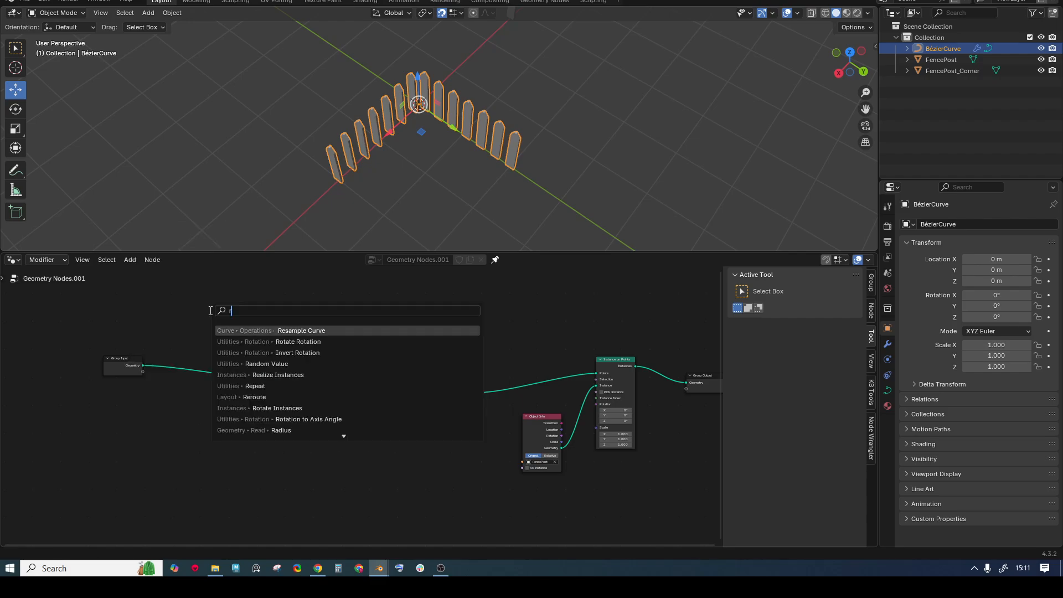
key("BackSpace")
key("BackSpace")
key("BackSpace")
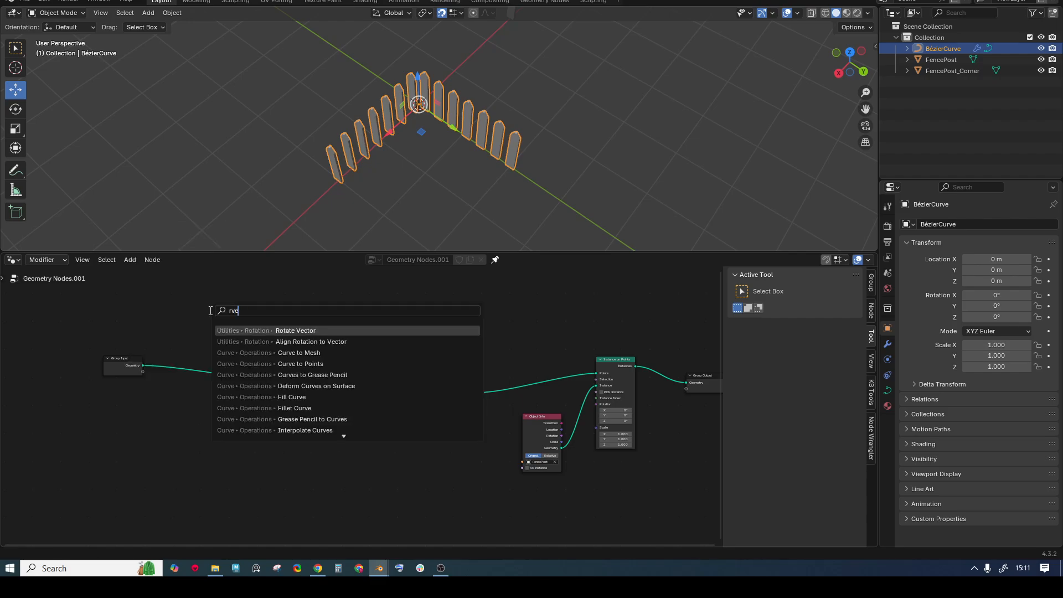
type("cur")
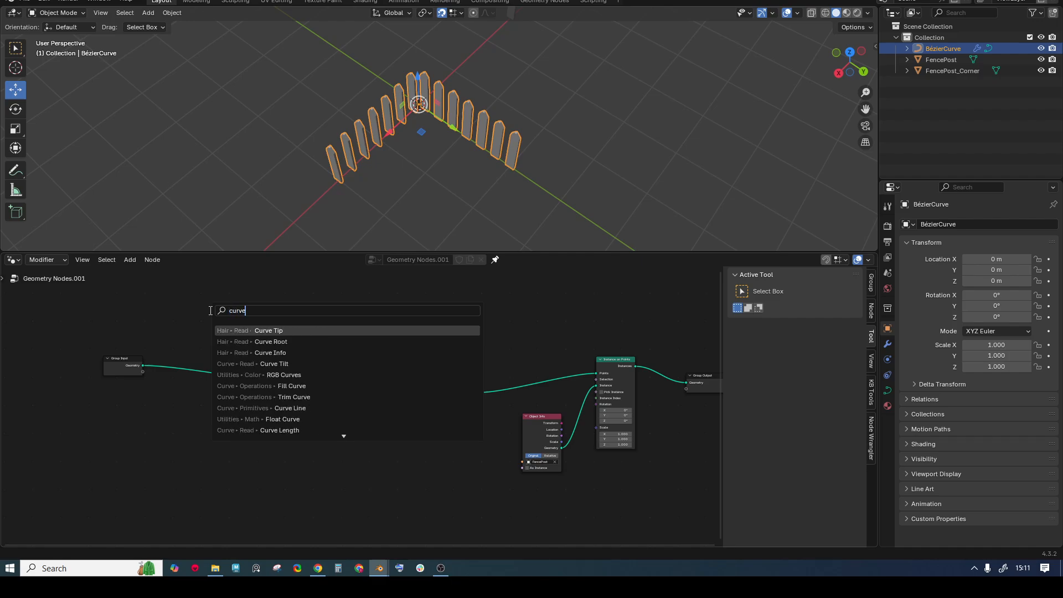
type("ve to mesh")
key("Return")
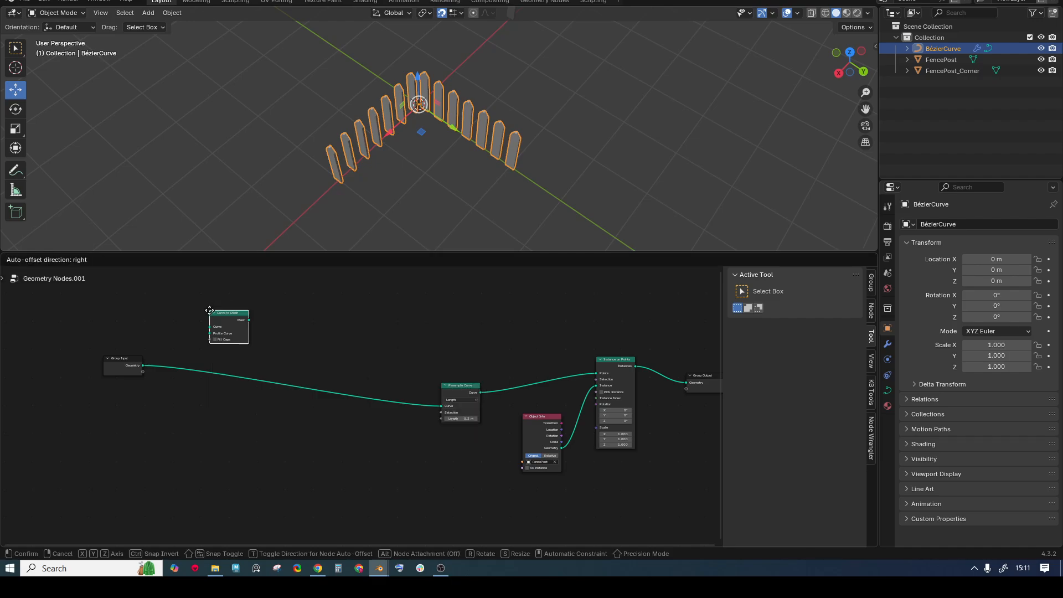
left_click(192, 318)
scroll(135, 325, "up", 2)
middle_click_drag(134, 325, 395, 420)
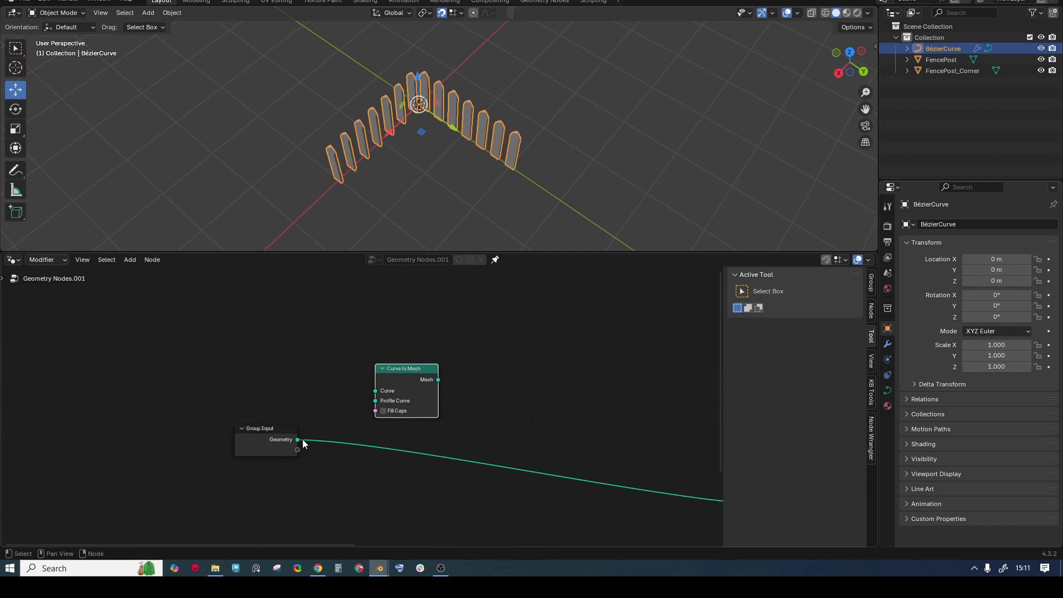
left_click_drag(299, 440, 375, 391)
- Attach an Extrude Mesh node in Edges mode to Curve to Mesh and preview it in the viewport
left_click_drag(438, 380, 487, 340)
type("extrude")
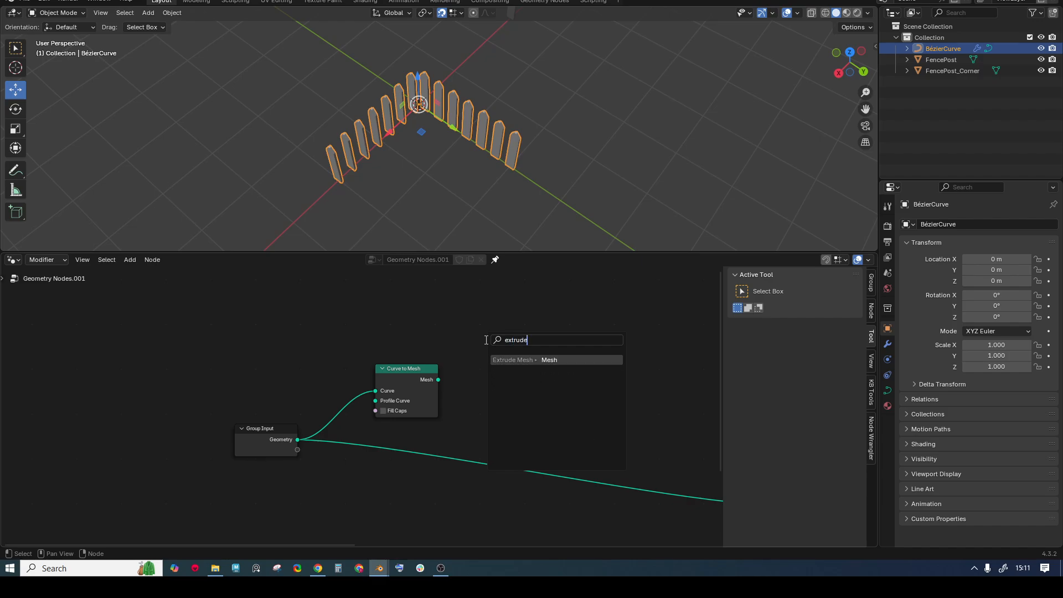
key("Return")
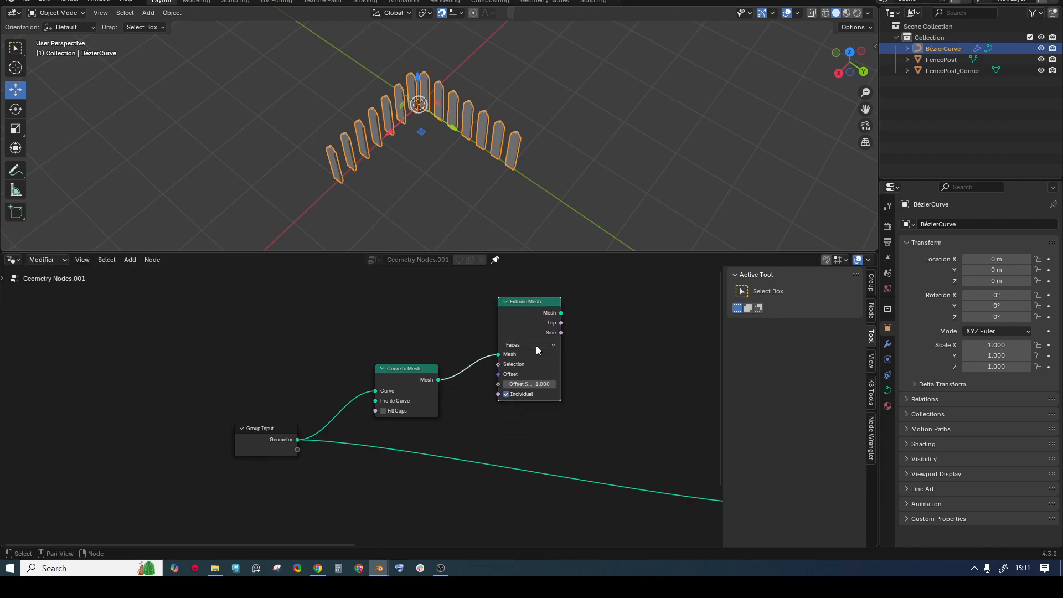
left_click(536, 345)
left_click(527, 374)
scroll(521, 357, "down", 2)
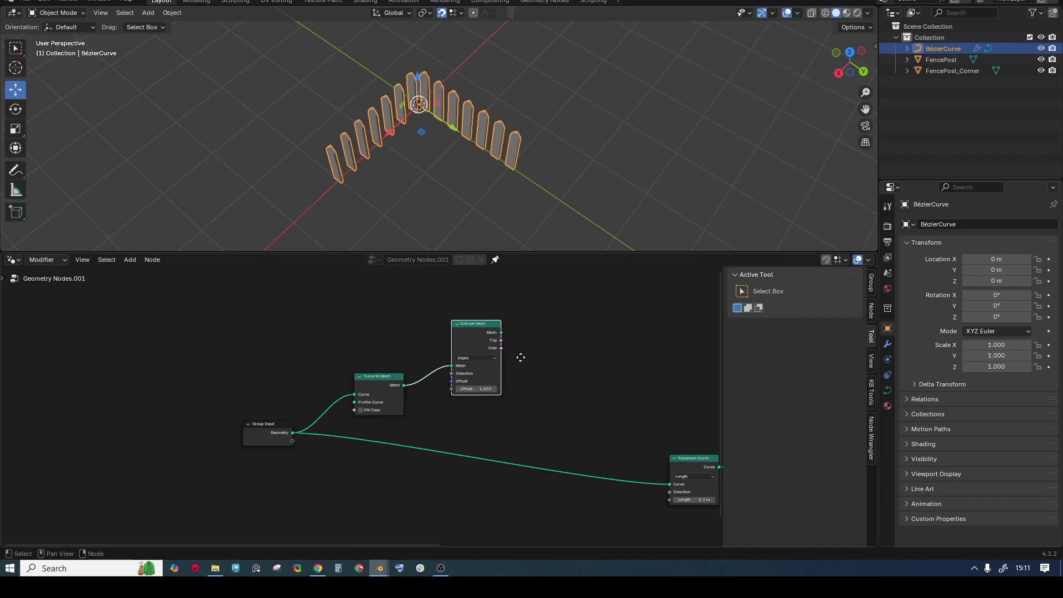
middle_click_drag(521, 358, 446, 358)
left_click(429, 336, "ctrl+shift")
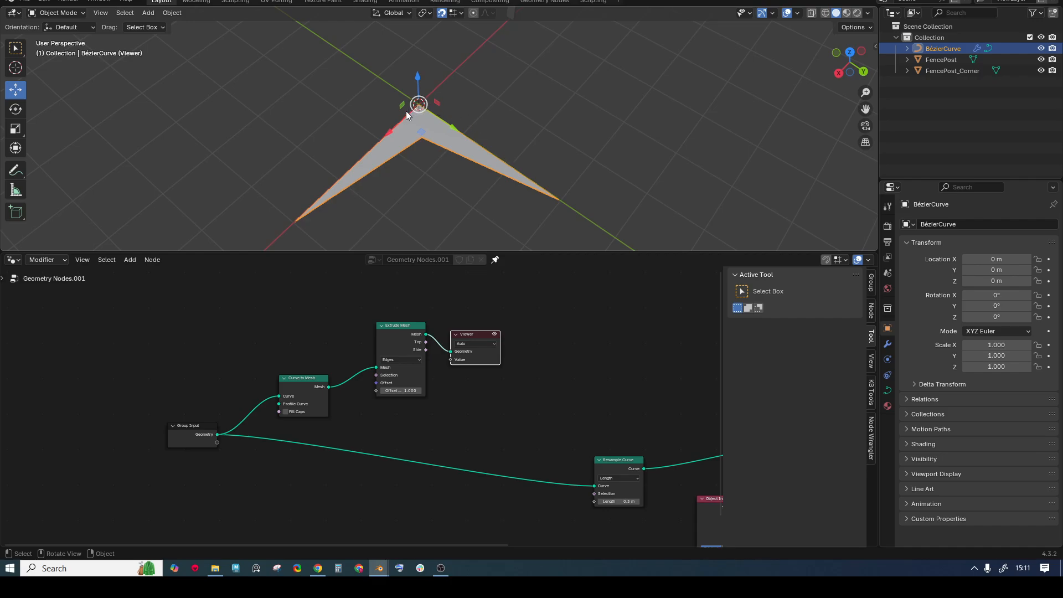
- Add a Vector node with Z 1 and connect it to Extrude Mesh Offset, not Offset Scale
scroll(313, 321, "up", 1)
key("shift+a")
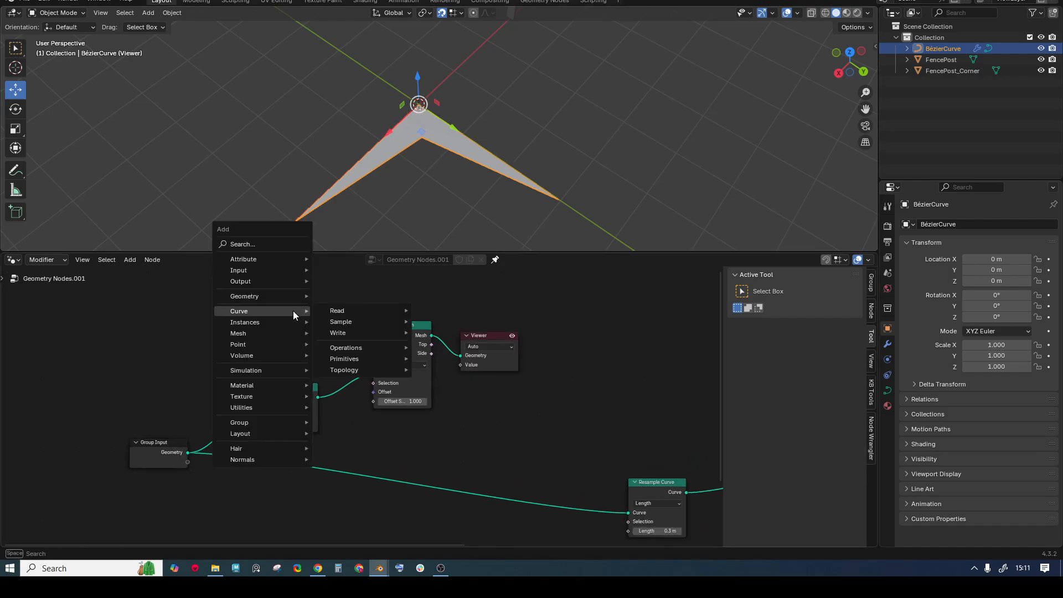
type("vecto")
key("Return")
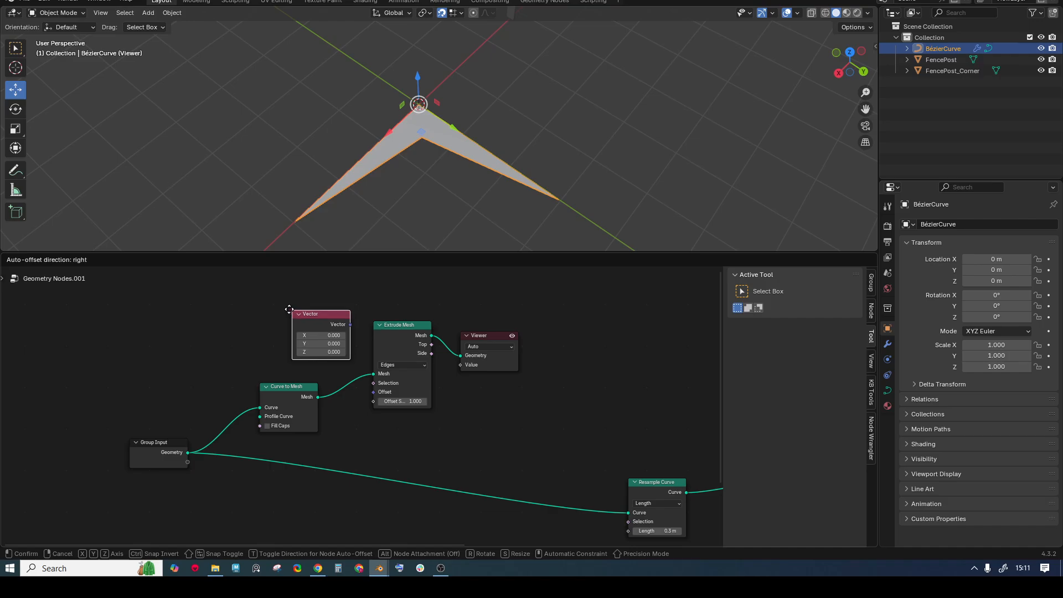
left_click(325, 311)
left_click_drag(326, 312, 370, 403)
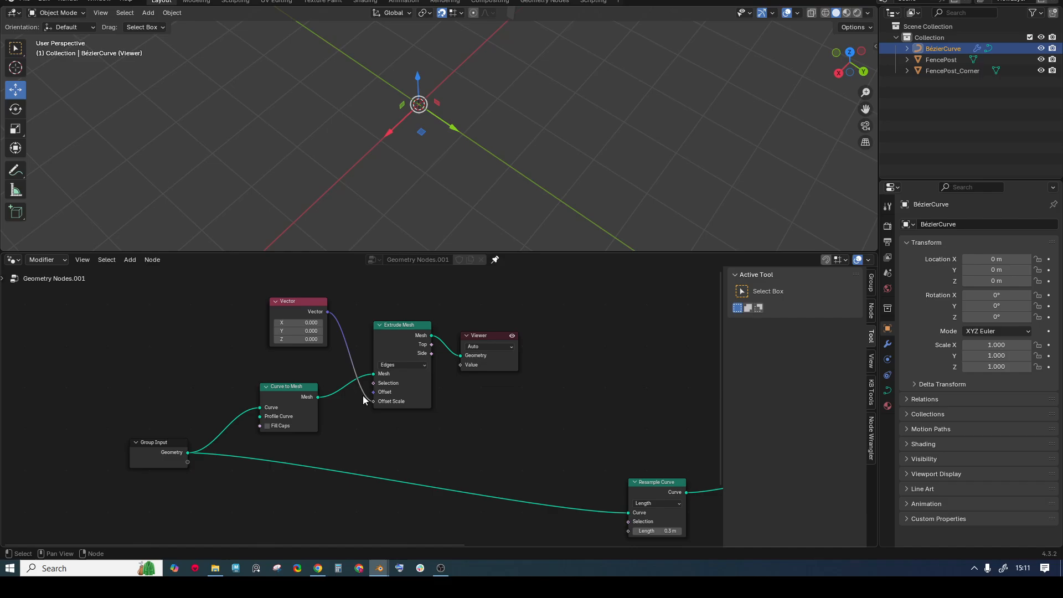
double_click(303, 339)
type("1")
key("Return")
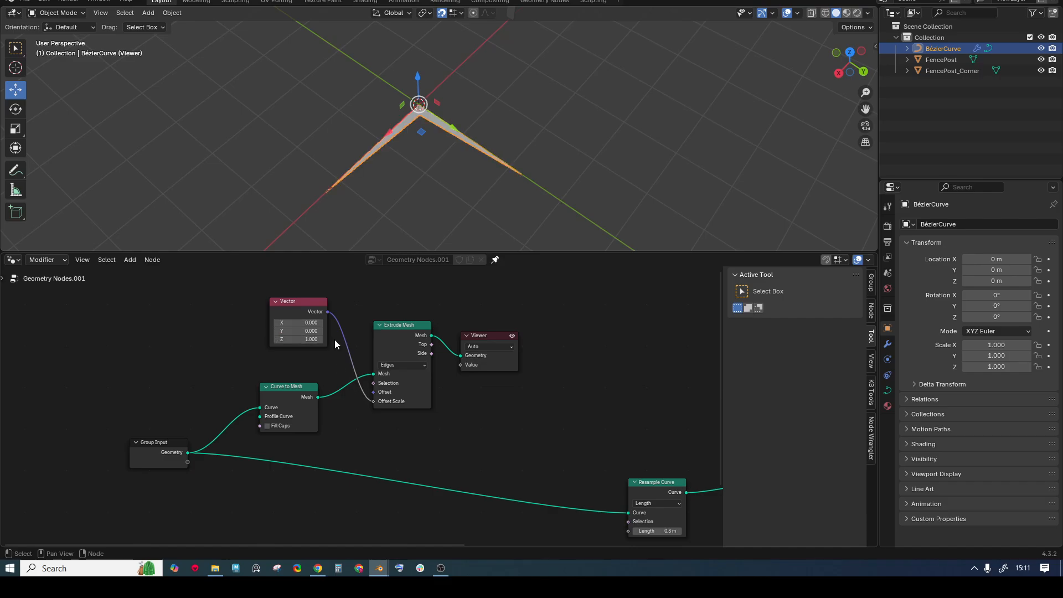
left_click_drag(327, 313, 373, 391)
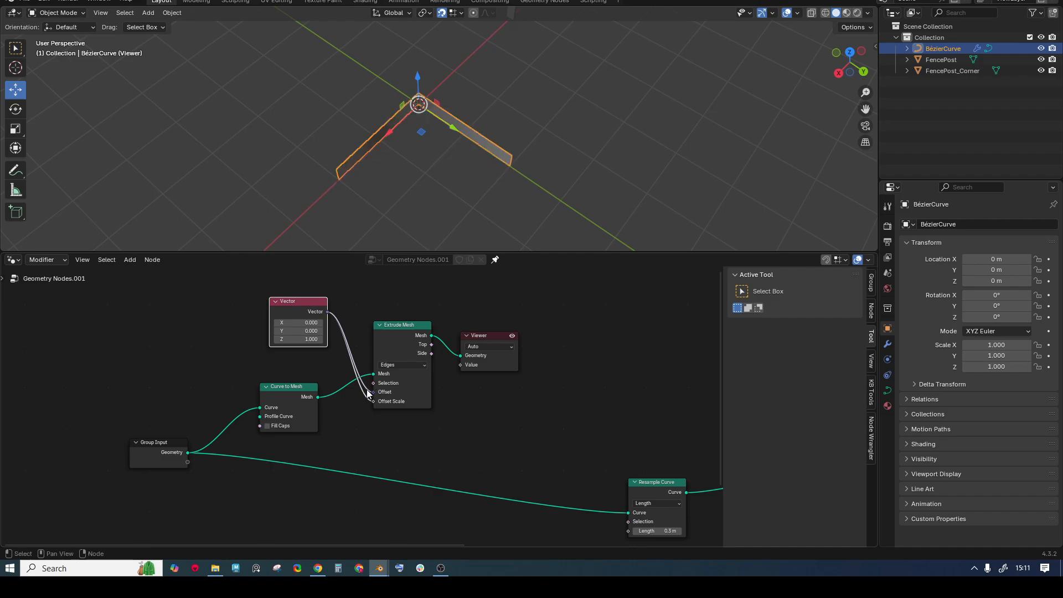
right_click_drag(368, 393, 366, 406, "ctrl")
- Select the Vector, Extrude Mesh and Viewer nodes and shift them slightly left
middle_click_drag(409, 196, 419, 154)
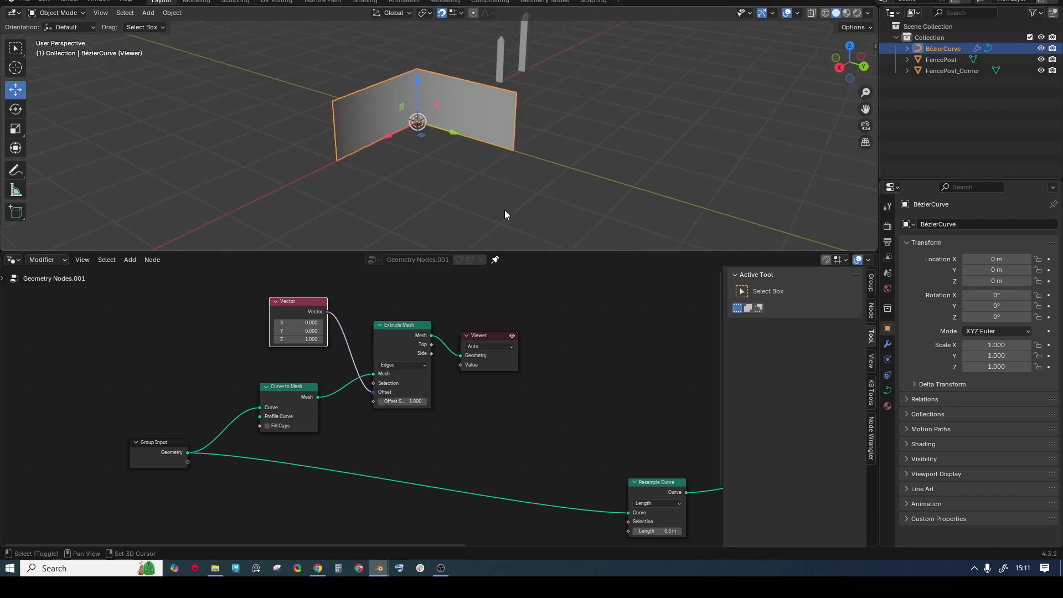
middle_click_drag(506, 214, 385, 176, "shift")
scroll(519, 383, "down", 1)
middle_click_drag(436, 377, 365, 344)
left_click_drag(189, 284, 486, 365)
left_click_drag(405, 307, 400, 308)
middle_click_drag(330, 55, 328, 81)
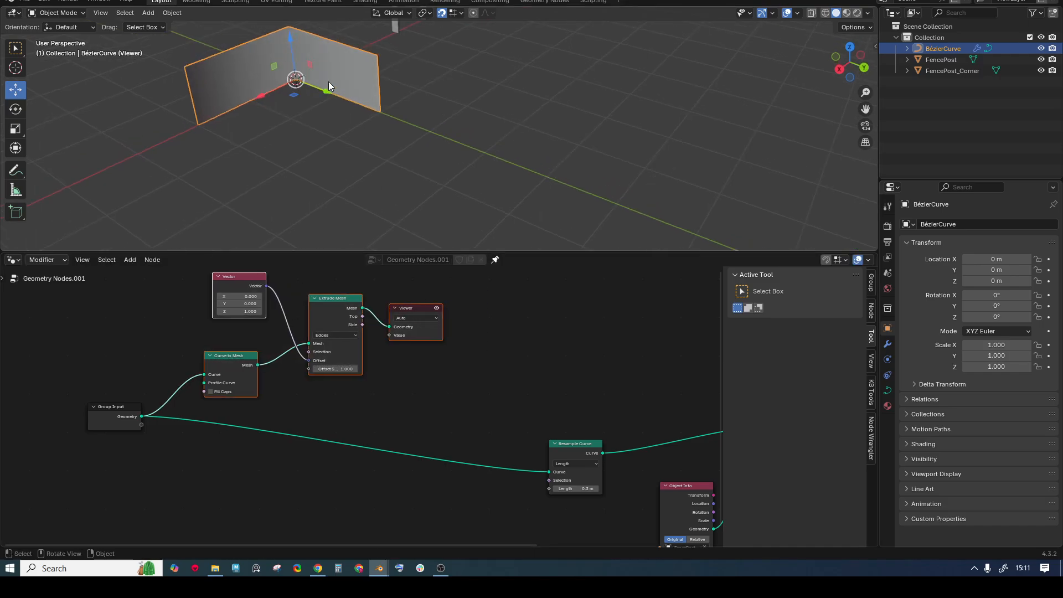
- Move the Resample Curve node up and right to tidy the node layout
middle_click_drag(266, 38, 279, 47)
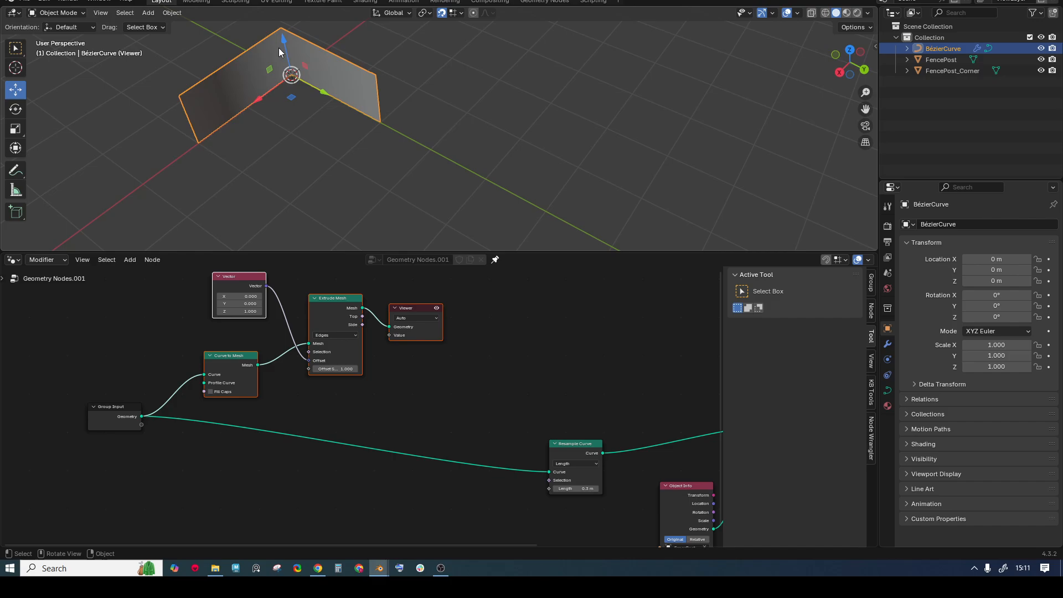
scroll(383, 396, "down", 2)
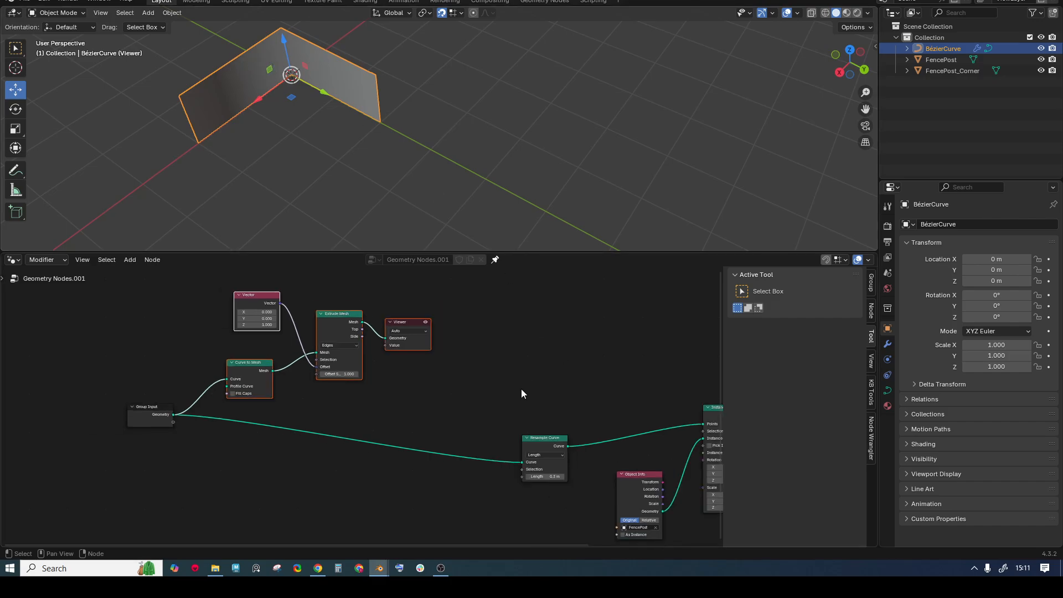
middle_click_drag(520, 389, 455, 362)
left_click(479, 408)
left_click_drag(476, 413, 493, 386)
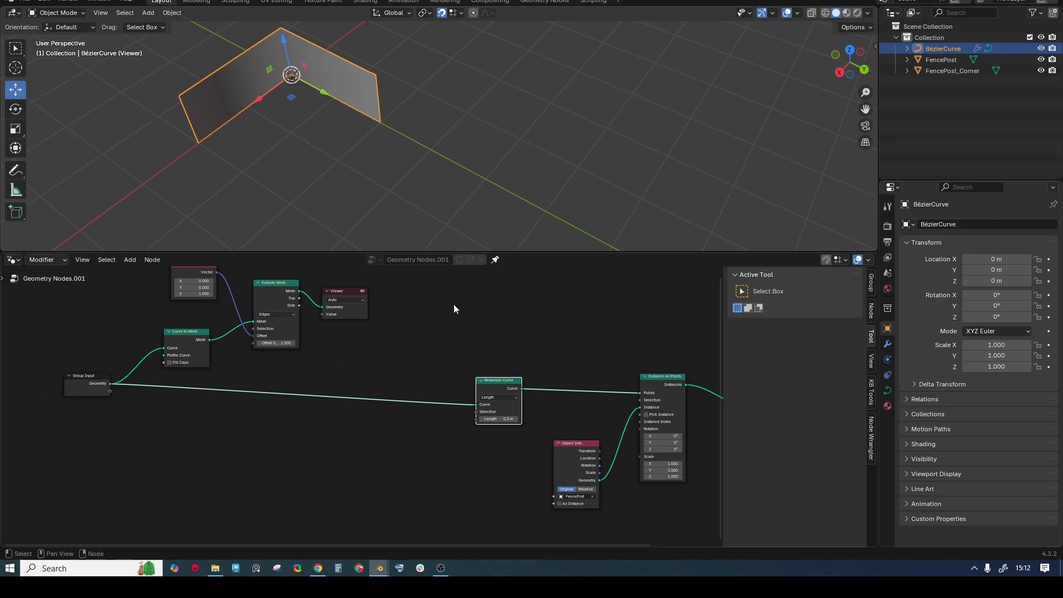
middle_click_drag(349, 319, 352, 331)
- Move Resample Curve down and place a new Separate Geometry node beside Extrude Mesh
left_click_drag(501, 400, 502, 435)
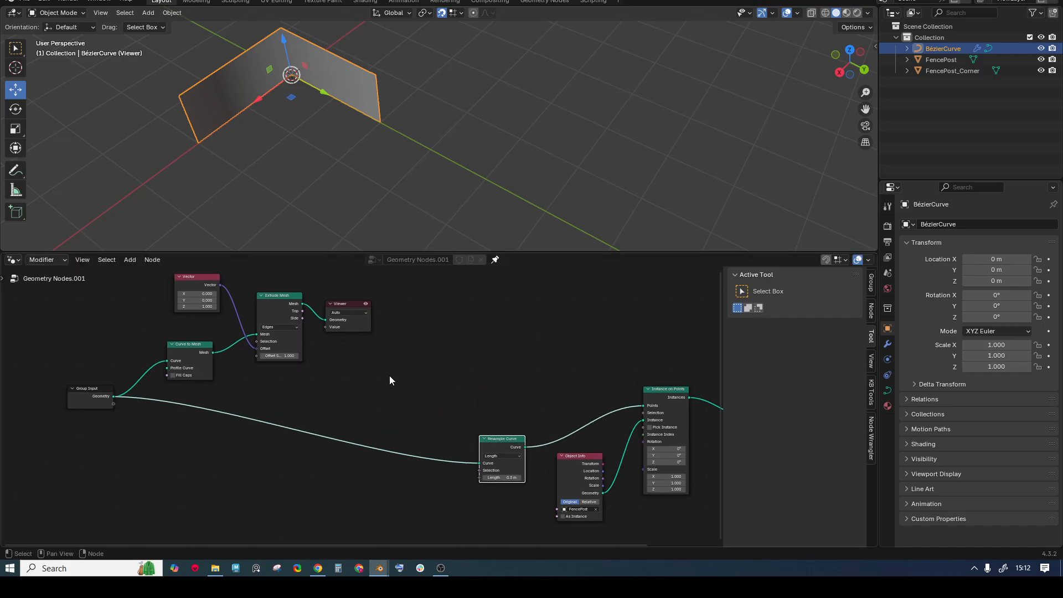
key("shift+a")
type("sepa")
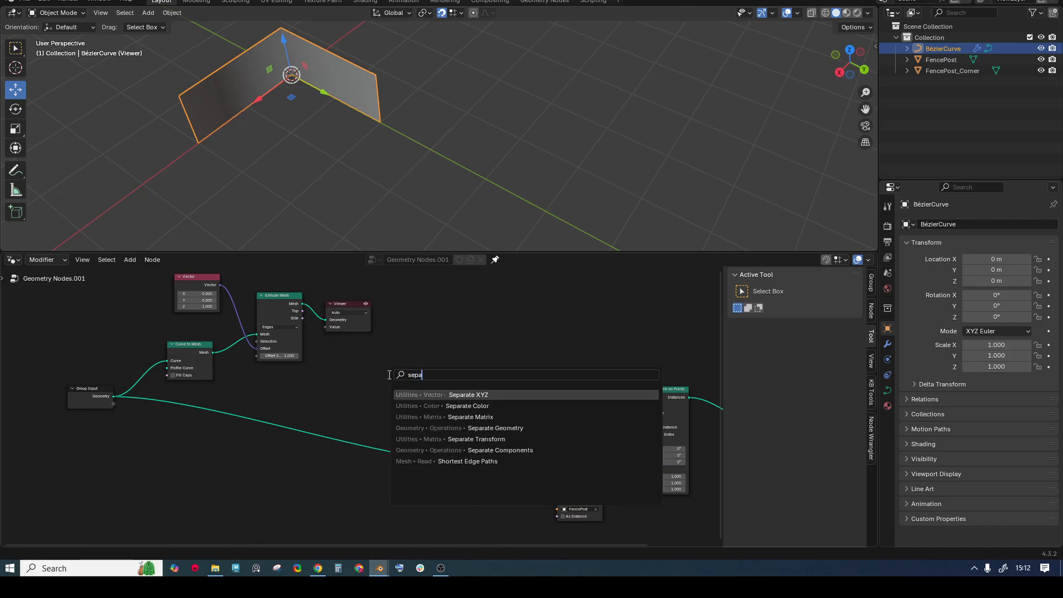
key("Down")
key("Down")
key("Down")
key("Return")
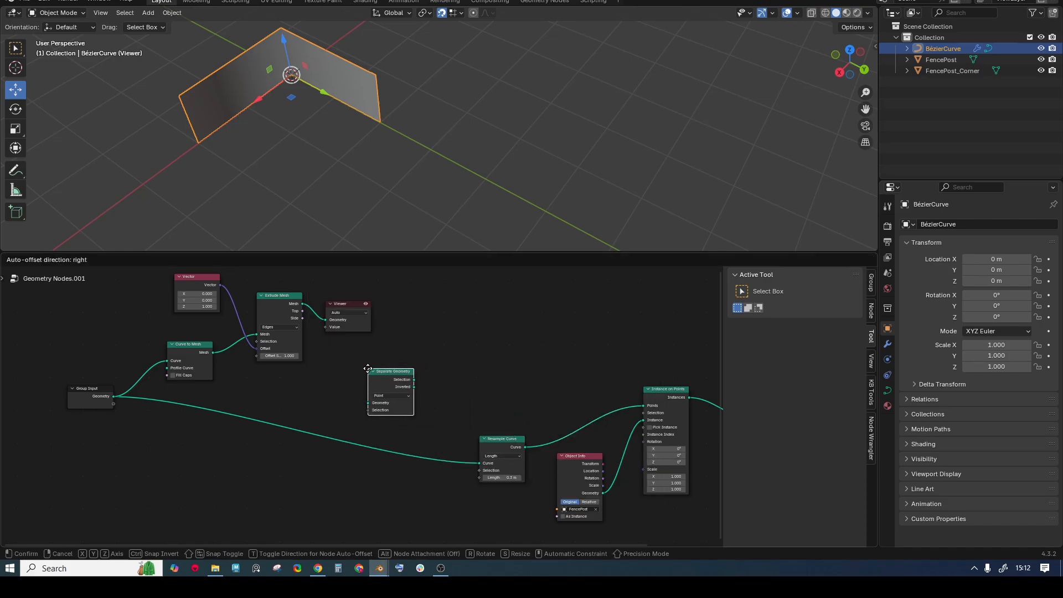
left_click(382, 382)
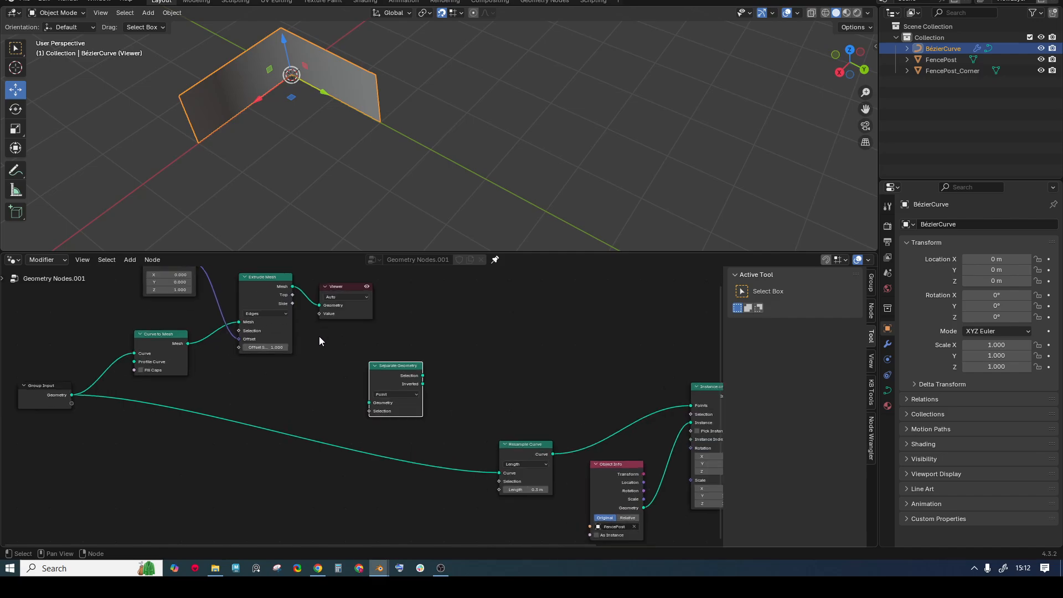
scroll(360, 374, "up", 2)
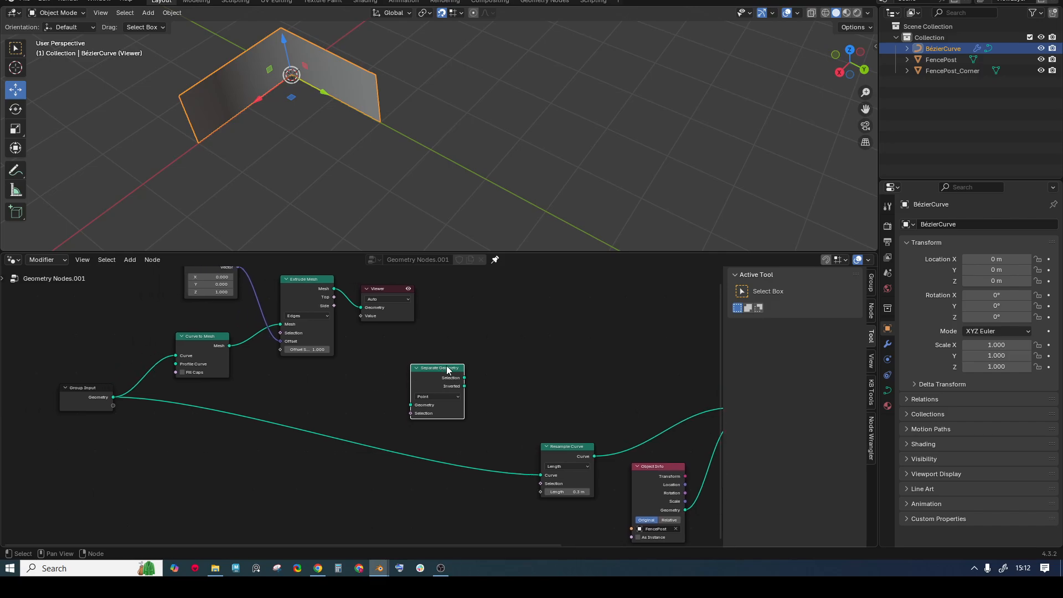
left_click_drag(449, 370, 445, 370)
- Link the Extrude Mesh output into Separate Geometry and set its Domain to Face
left_click_drag(335, 289, 363, 328)
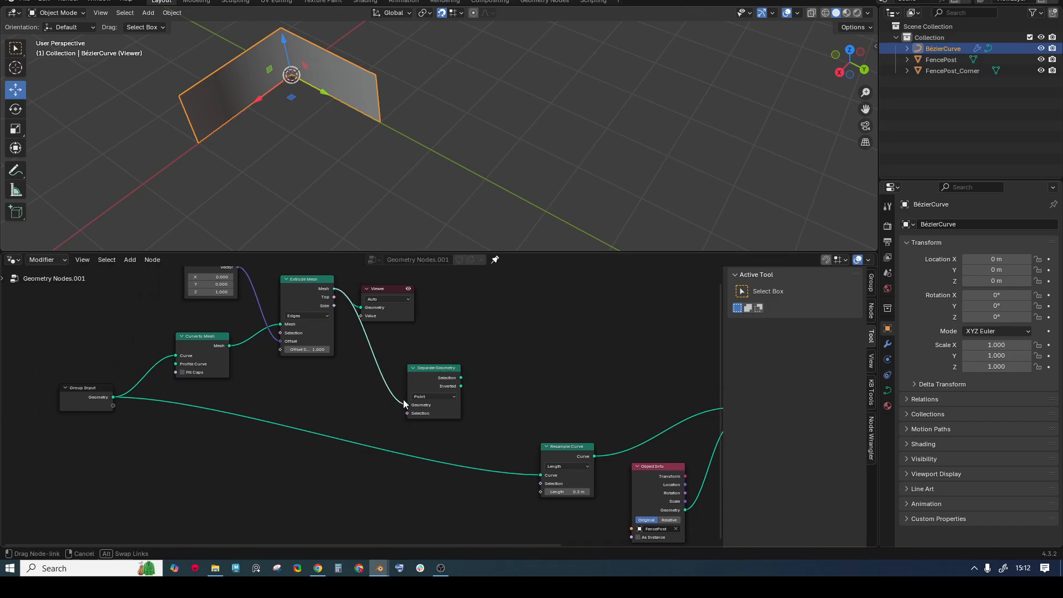
left_click_drag(404, 403, 408, 405)
left_click(422, 396)
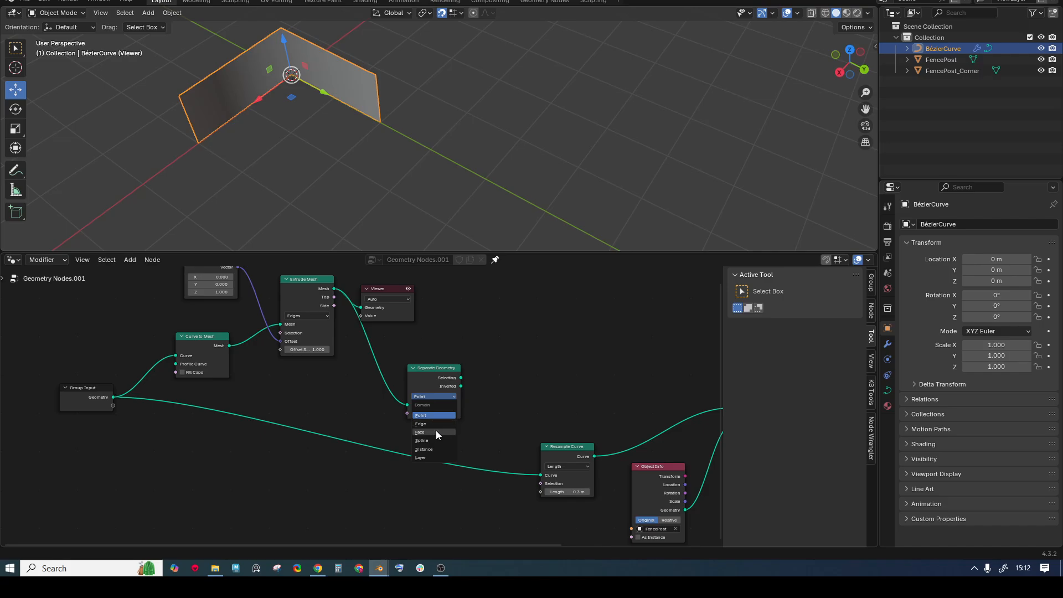
scroll(458, 429, "up", 9)
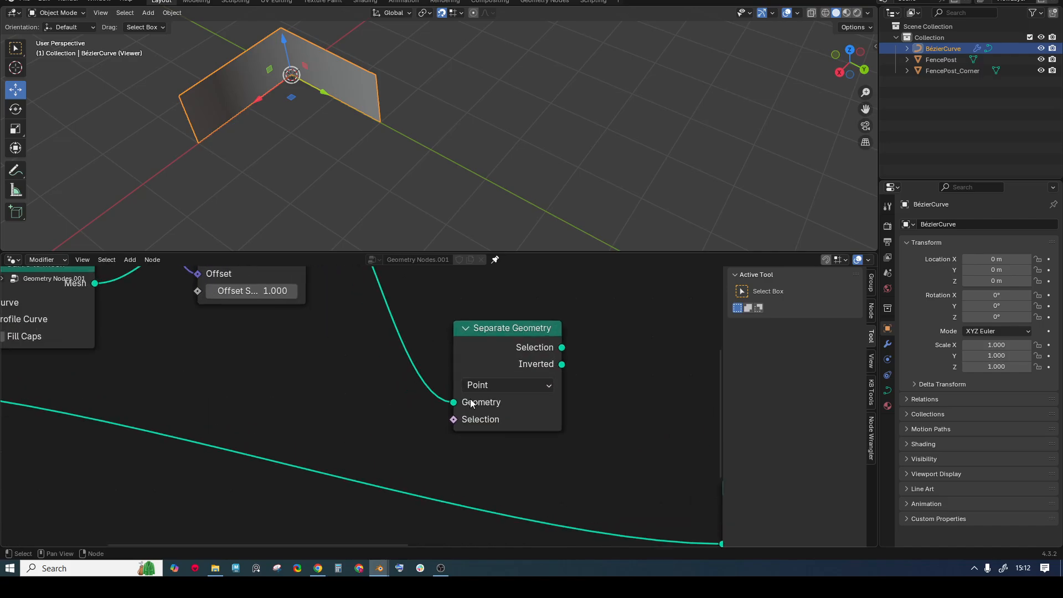
left_click(492, 387)
left_click(485, 457)
scroll(479, 411, "down", 6)
middle_click_drag(478, 407, 372, 349)
middle_click_drag(472, 339, 447, 336)
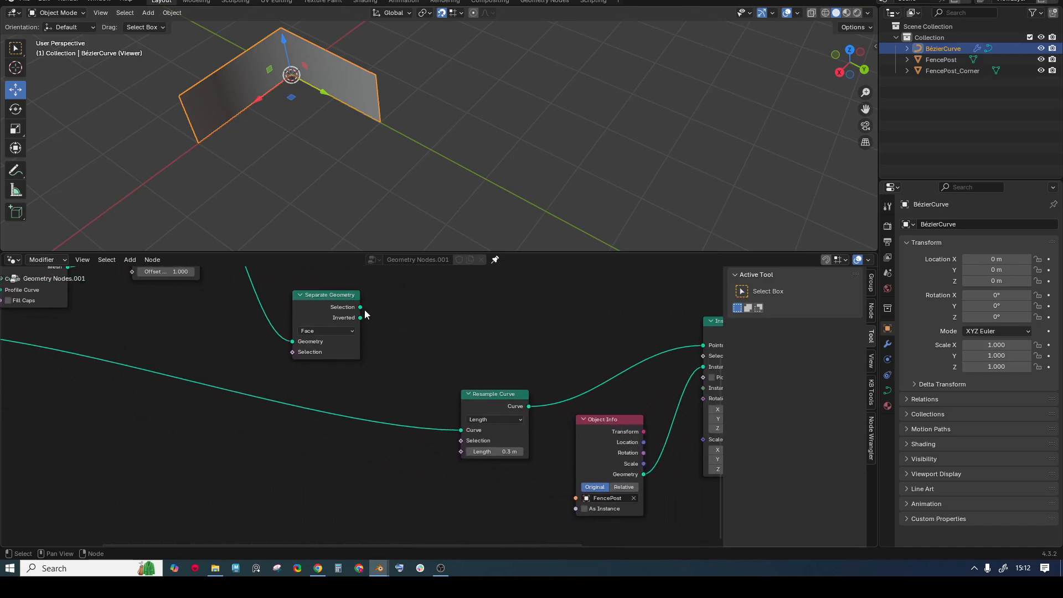
- Add a Sample Nearest Surface node beside Separate Geometry and set its data type to Vector
key("shift+a")
type("sample")
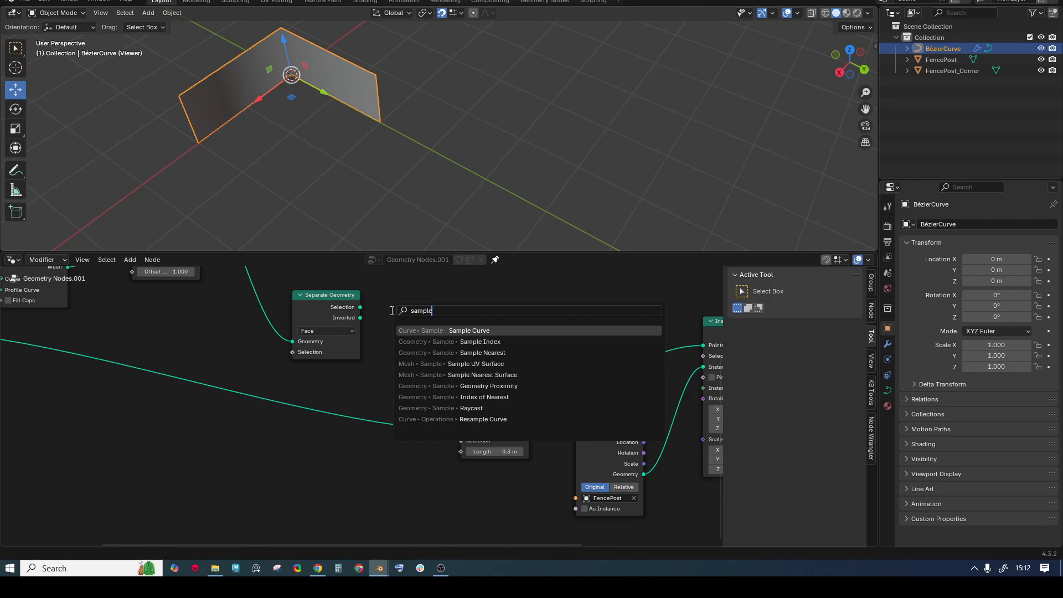
key("Down")
key("Down")
key("Down")
key("Down")
key("Return")
left_click(378, 287)
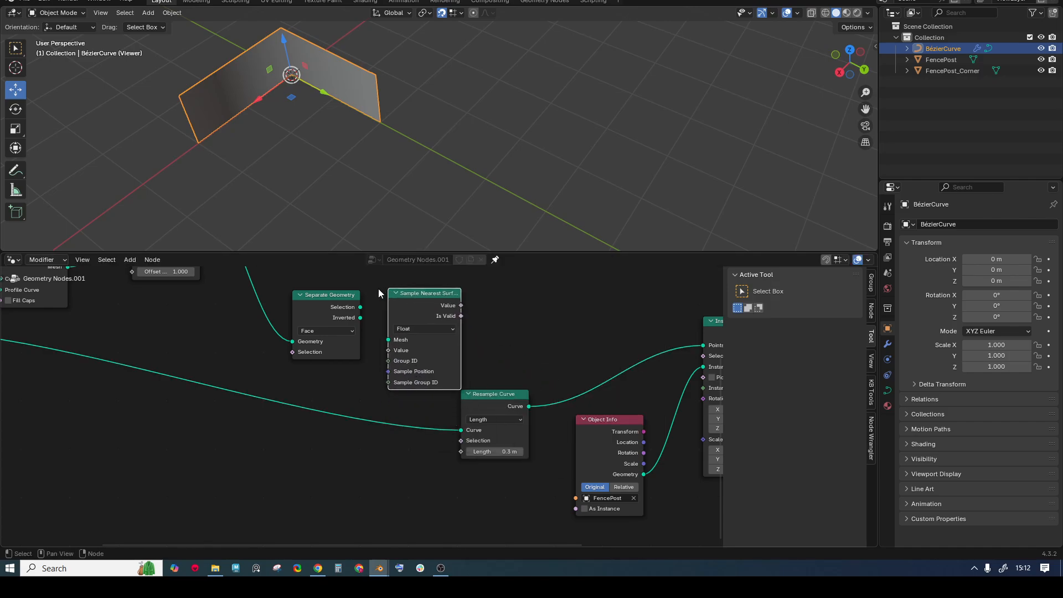
middle_click_drag(379, 290, 434, 364)
scroll(434, 364, "down", 2)
left_click_drag(391, 368, 361, 348)
left_click_drag(458, 368, 425, 387)
scroll(426, 353, "up", 1)
left_click(446, 378)
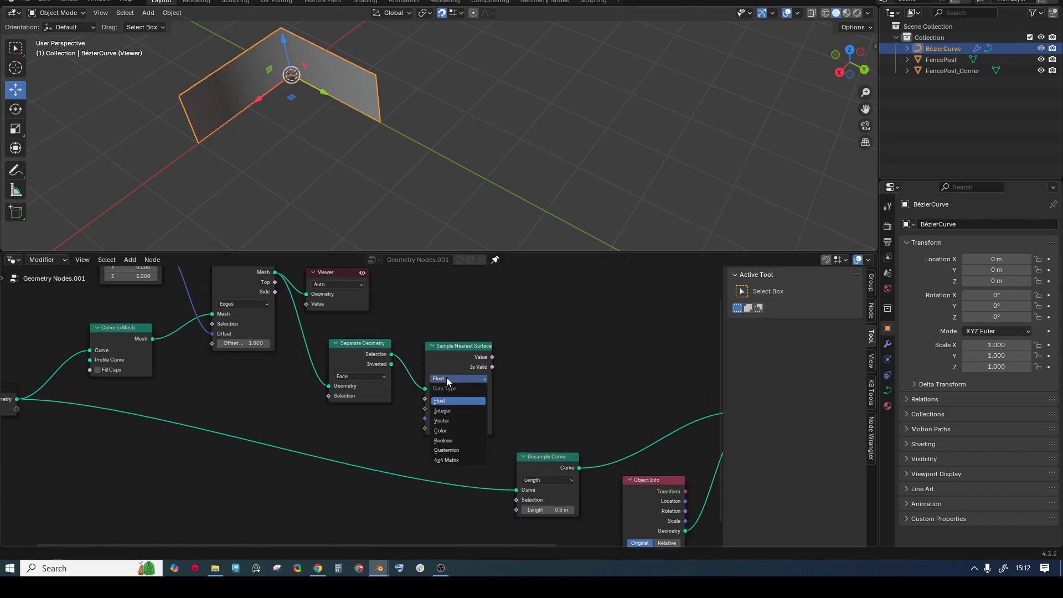
left_click(457, 421)
- Add a Normal node and connect it to the sampler's Value input
scroll(387, 416, "up", 1)
key("shift+a")
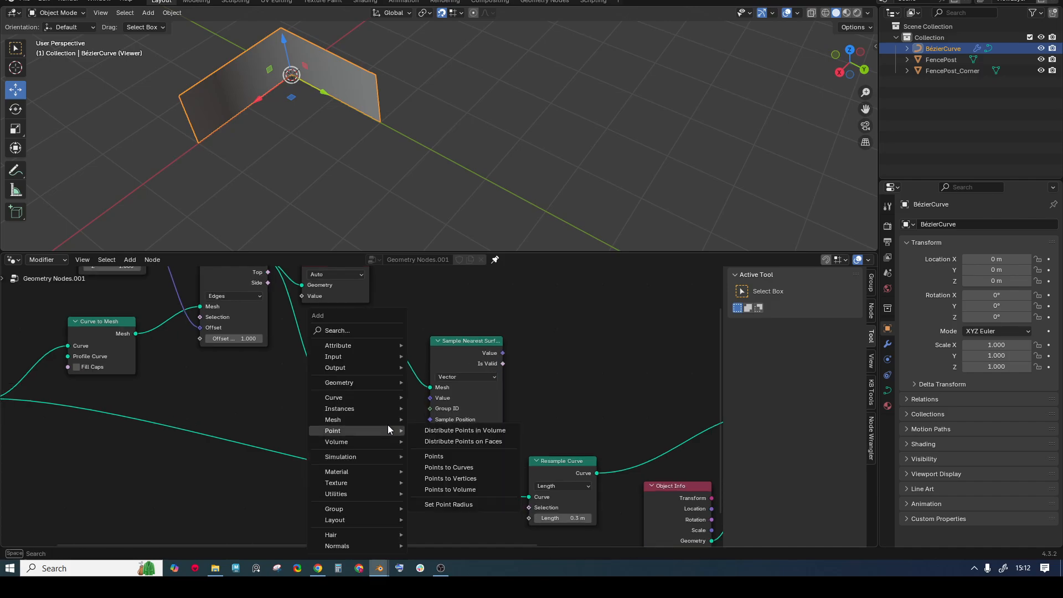
type("normal")
key("Return")
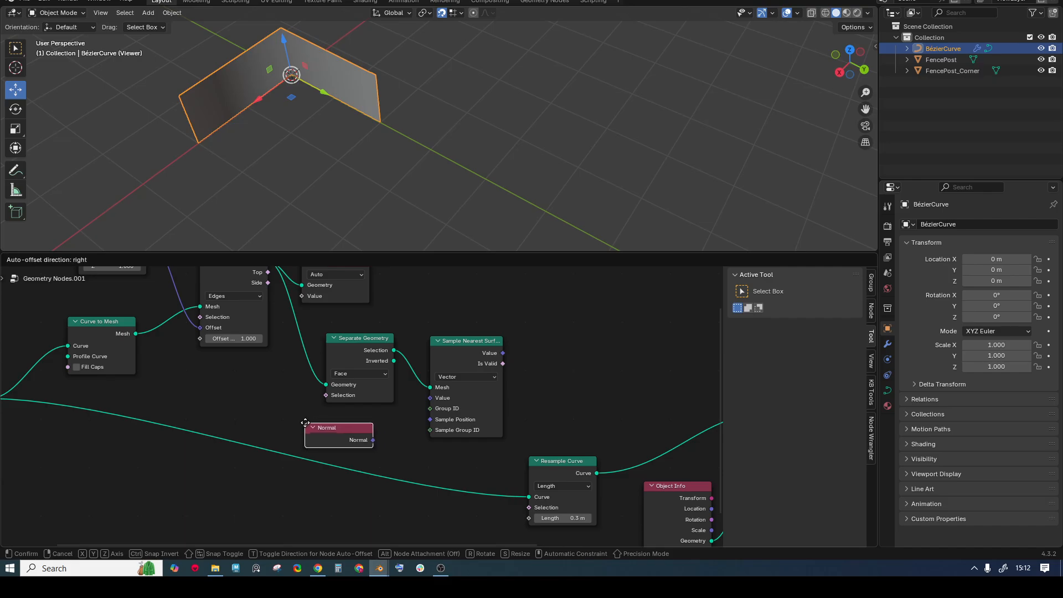
left_click(309, 413)
left_click_drag(380, 427, 430, 399)
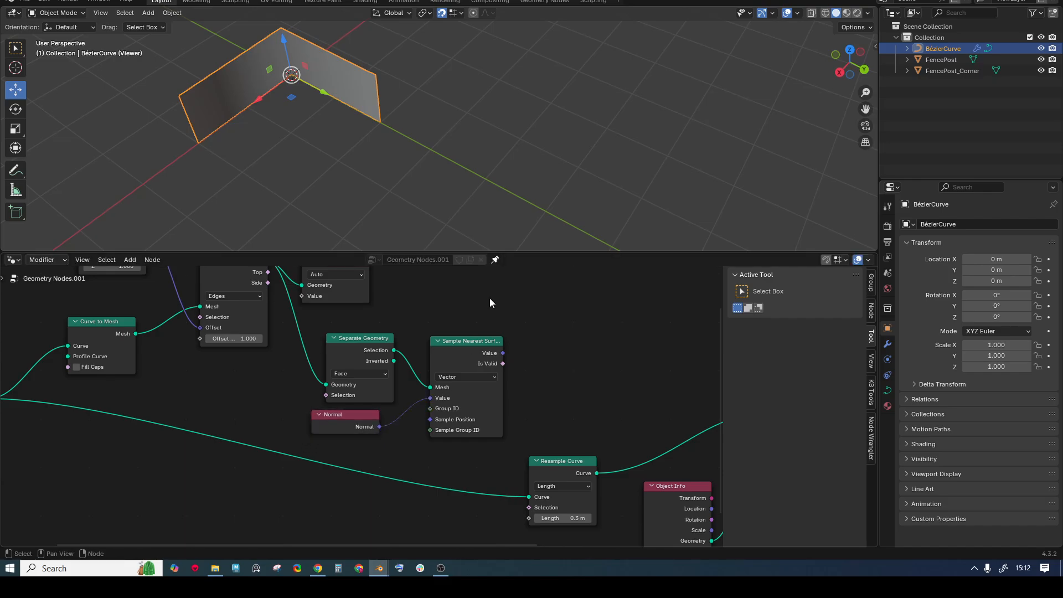
scroll(482, 327, "down", 4)
middle_click_drag(513, 382, 428, 377)
scroll(360, 328, "up", 3)
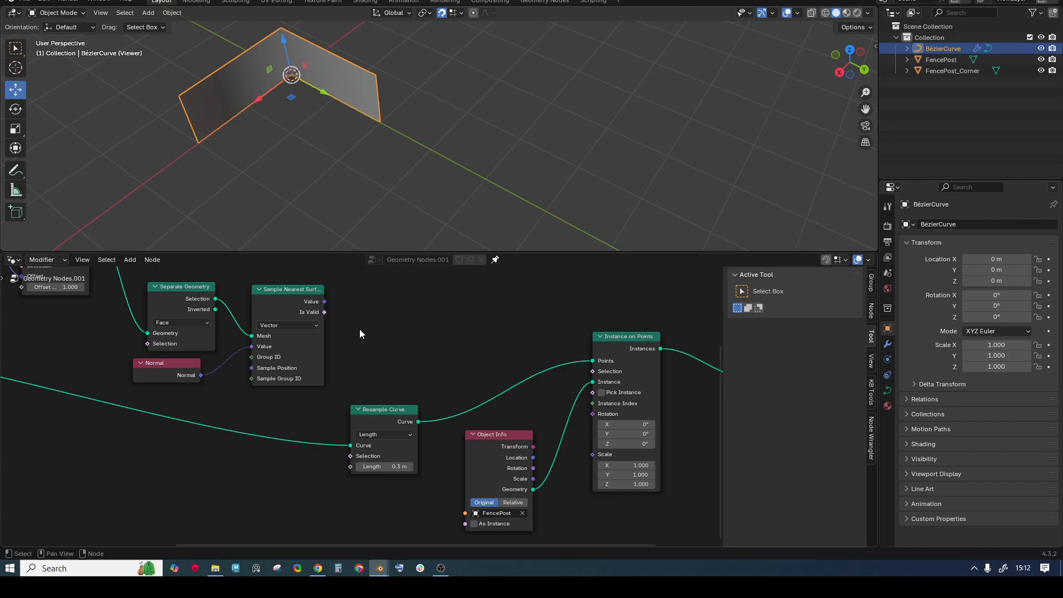
- Add an Align Euler to Vector node fed by the sampled normals that drives Instance on Points Rotation
key("shift+a")
type("align")
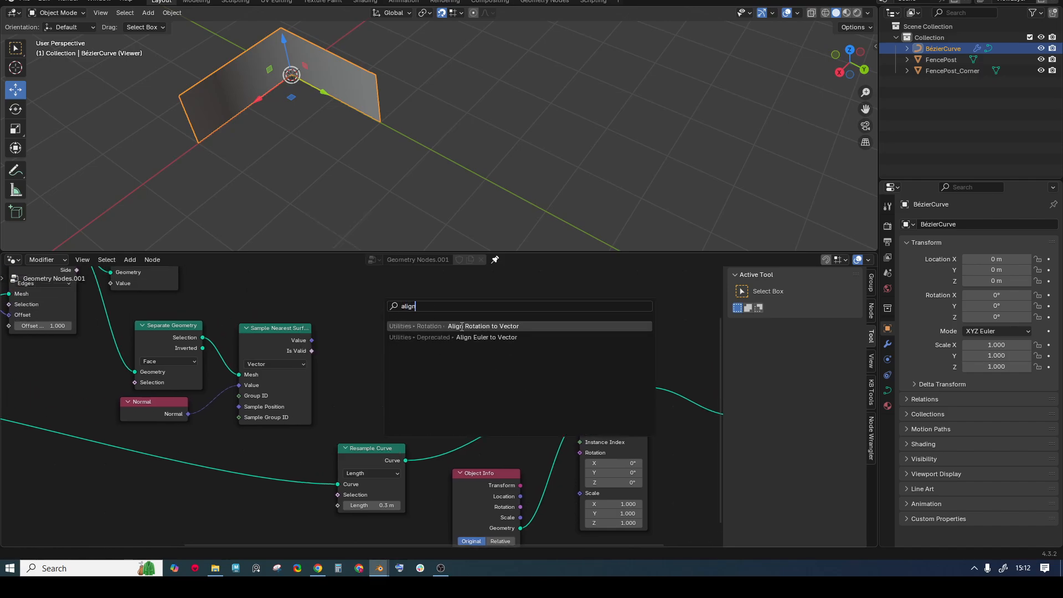
left_click(486, 337)
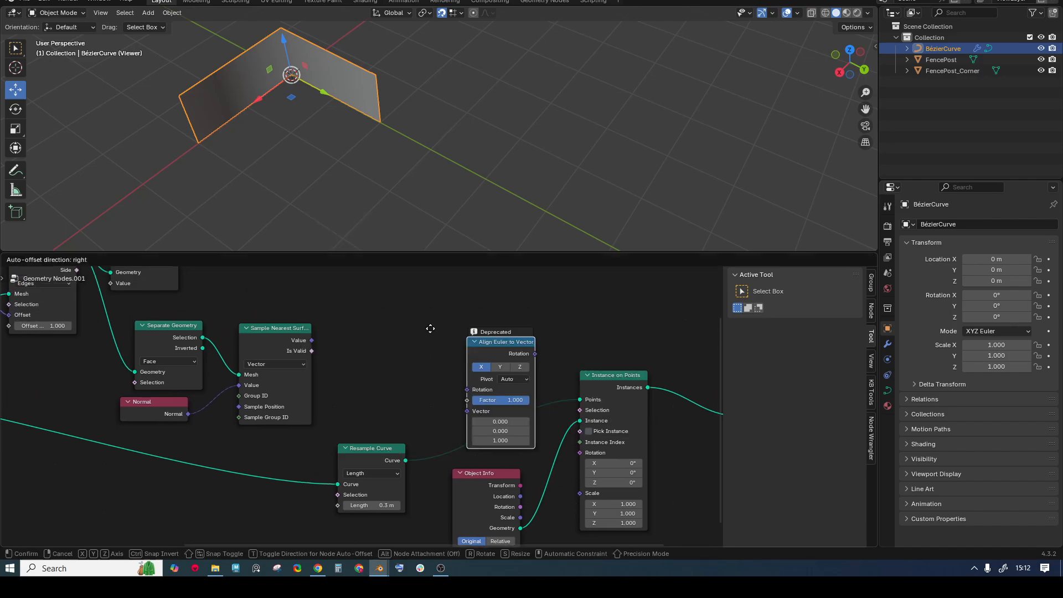
left_click(371, 303)
left_click_drag(312, 340, 367, 378)
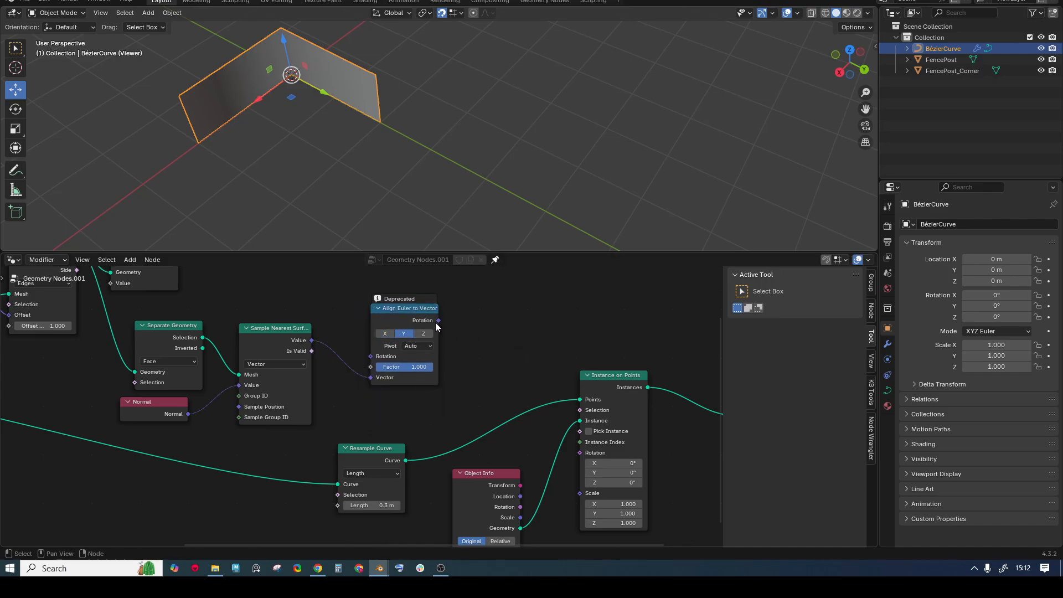
left_click_drag(437, 321, 574, 455)
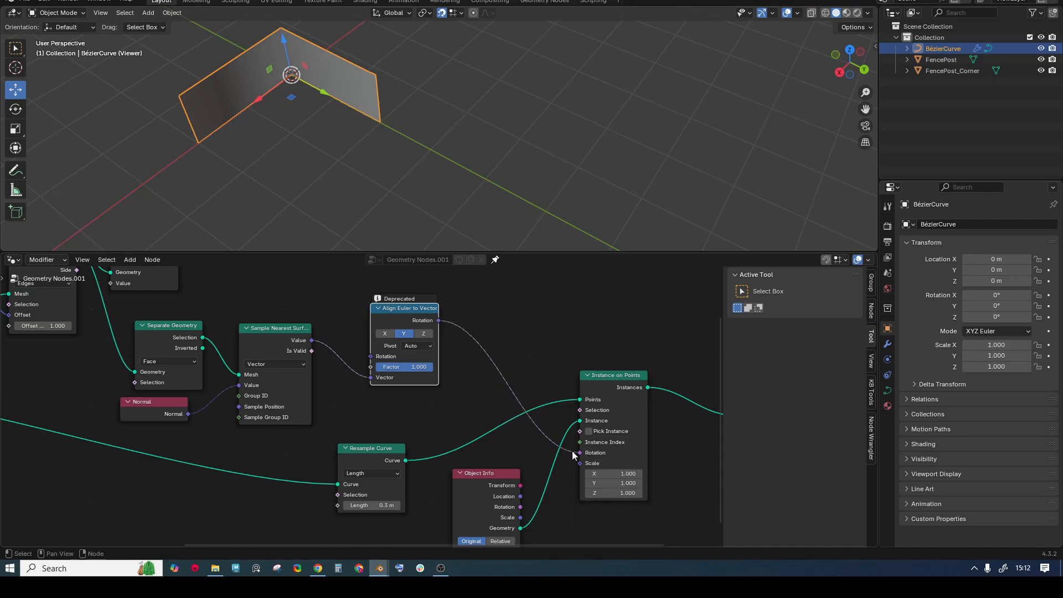
- Preview the rotated fence posts in the viewport and orbit to inspect them
mouse_move(650, 388)
left_click(650, 391, "ctrl+shift")
middle_click_drag(383, 39, 284, 42)
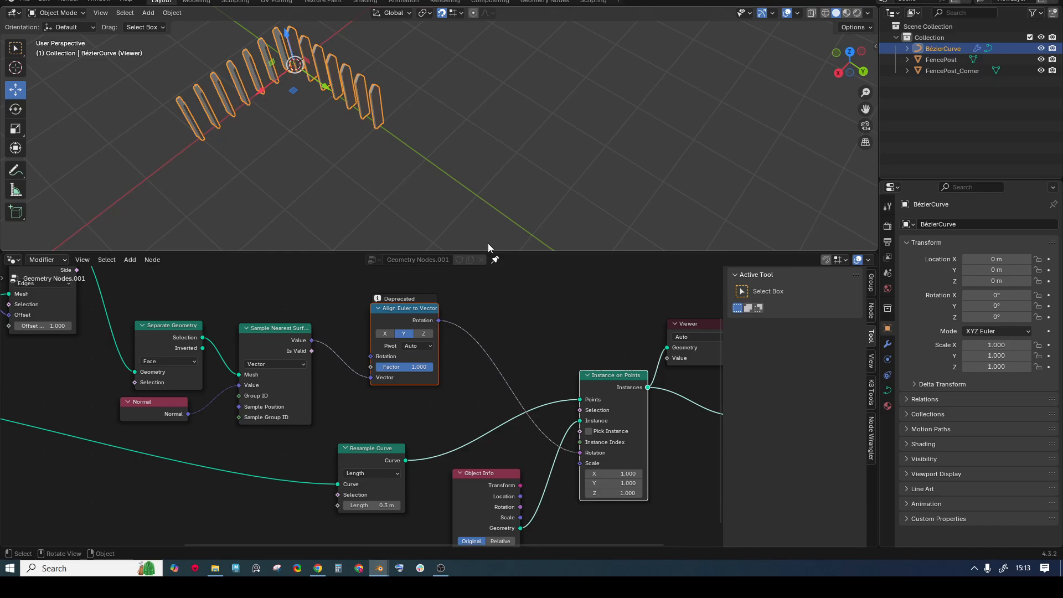
middle_click_drag(464, 356, 436, 348)
middle_click_drag(459, 313, 451, 324)
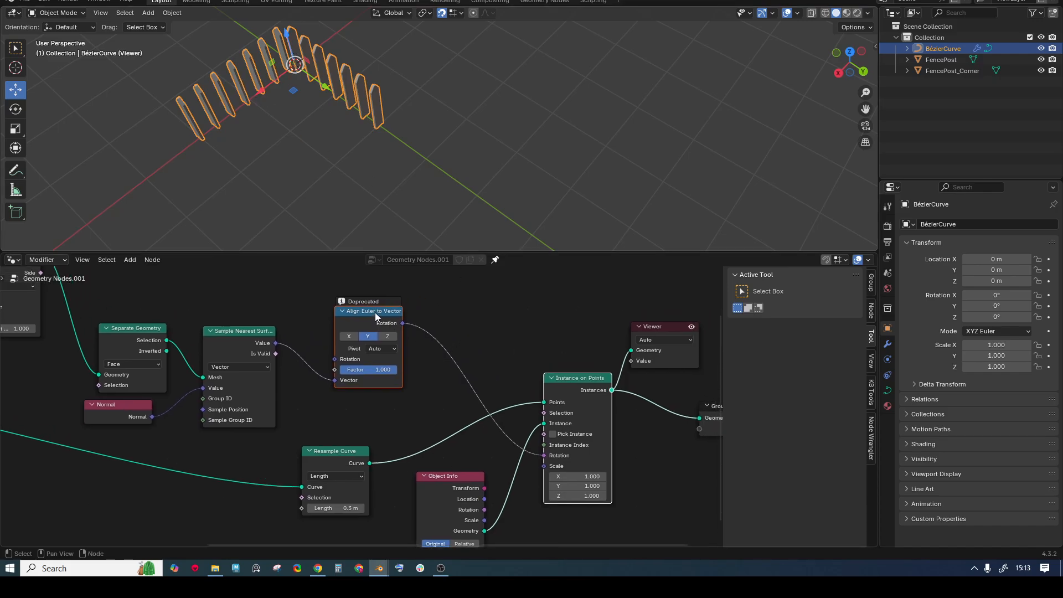
- Insert a Rotate Rotation node after Align Euler to Vector, set to Local with Z 270°
key("shift+a")
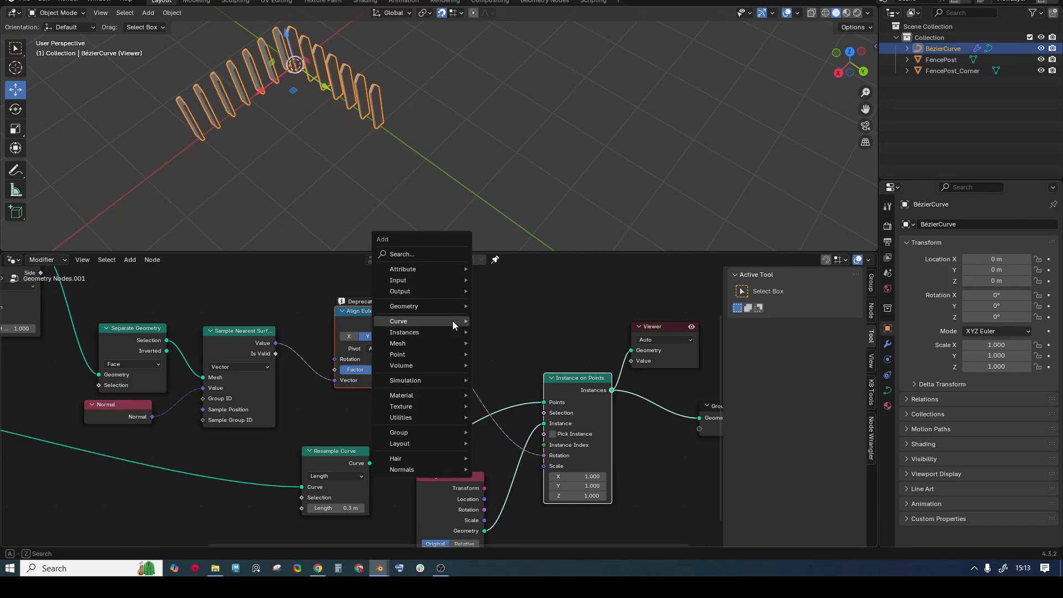
type("rota")
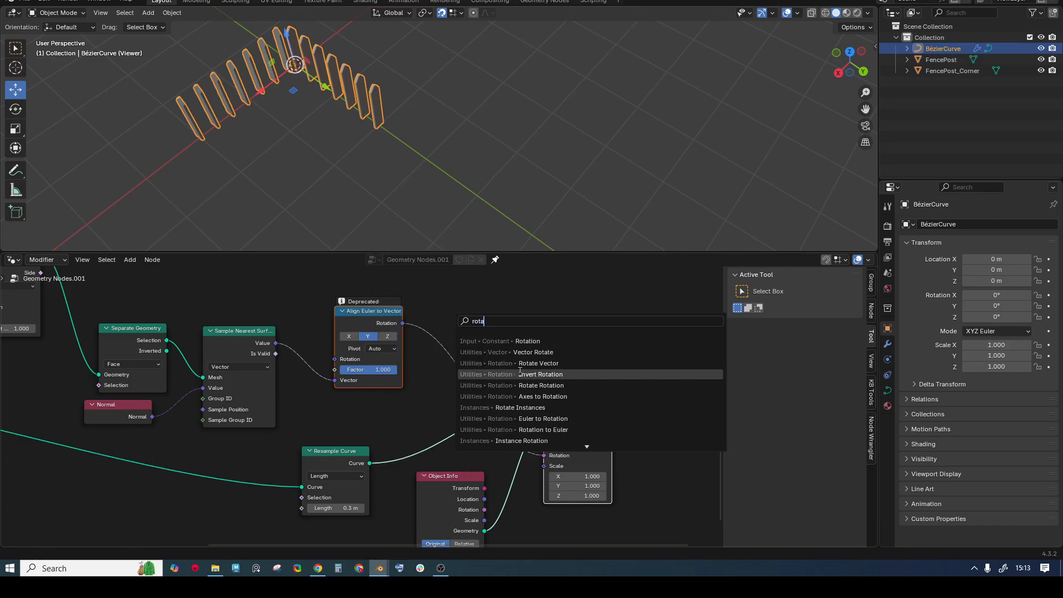
left_click(541, 385)
left_click(480, 339)
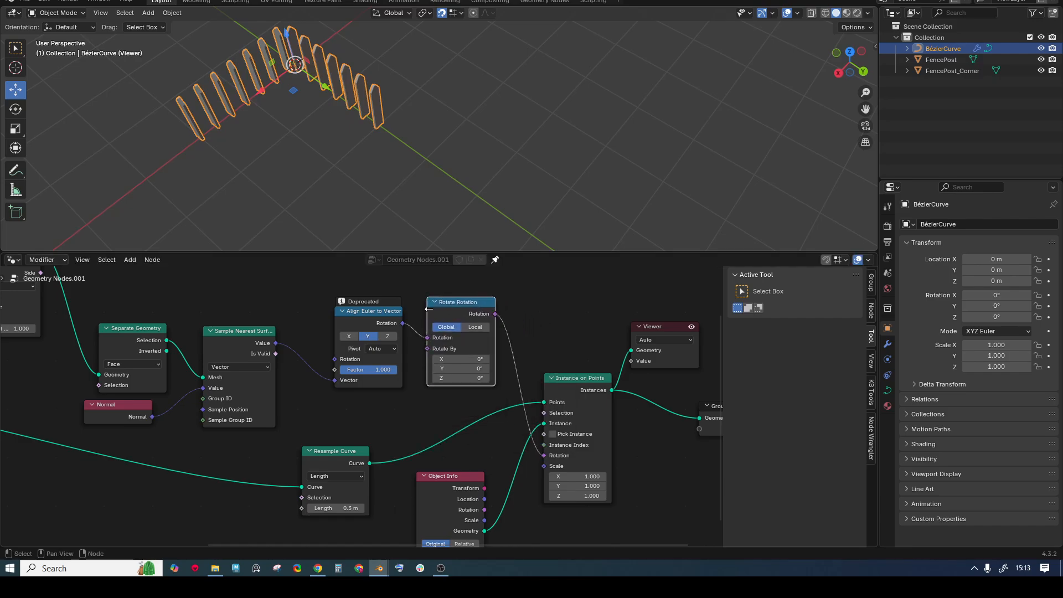
left_click(476, 327)
left_click(474, 378)
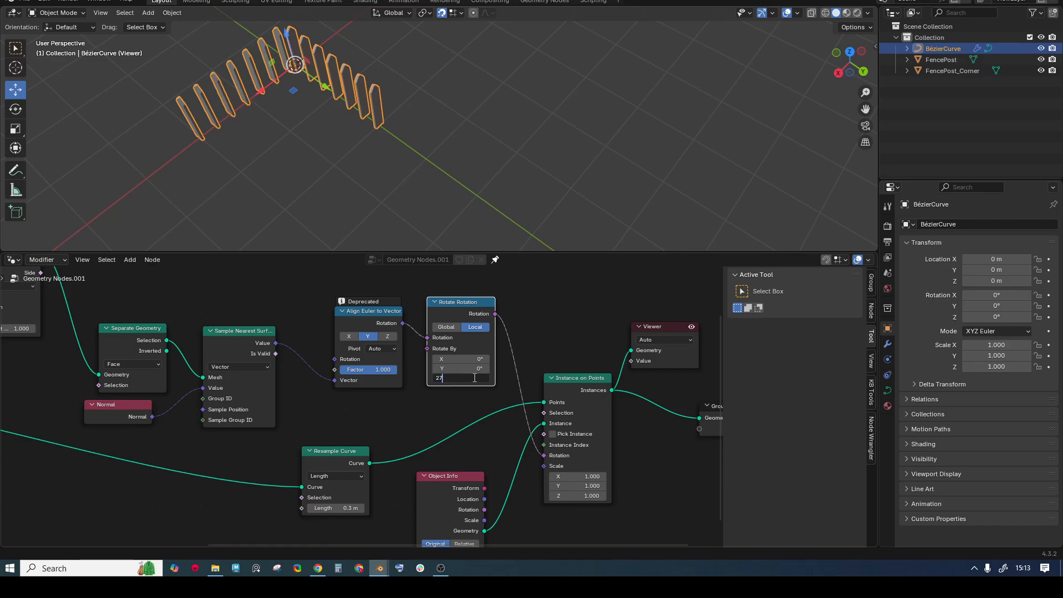
key("Return")
middle_click_drag(387, 138, 464, 101)
- Orbit around the fence and switch the curve into Edit Mode
scroll(464, 120, "up", 3)
scroll(441, 87, "down", 6)
left_click_drag(543, 252, 544, 240)
middle_click_drag(430, 145, 400, 134)
key("ctrl+Tab")
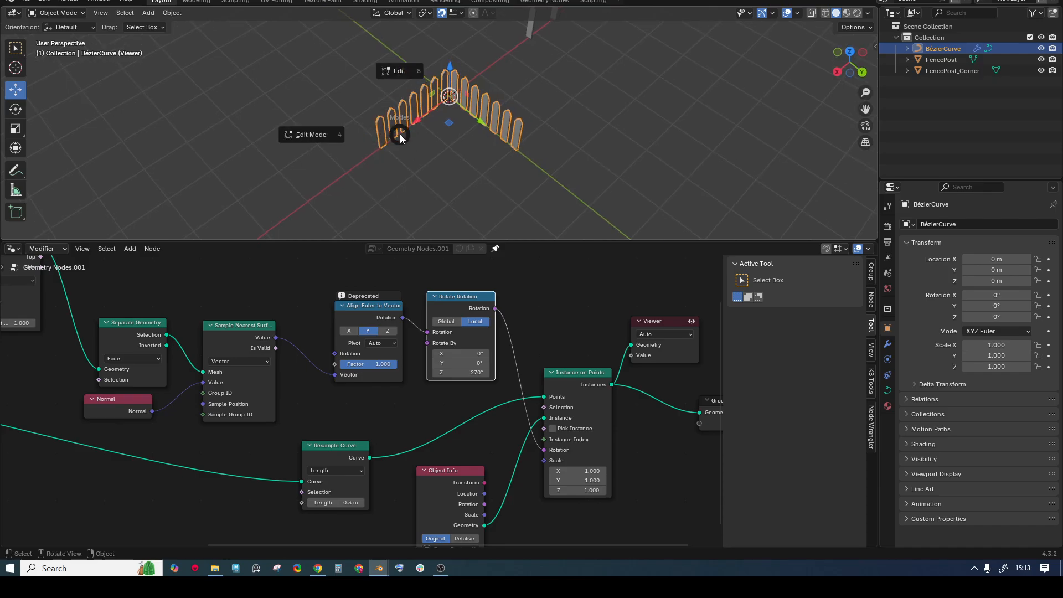
left_click(381, 75)
- Slide the selected curve end point along Y to lengthen the fence arm
key("g")
key("x")
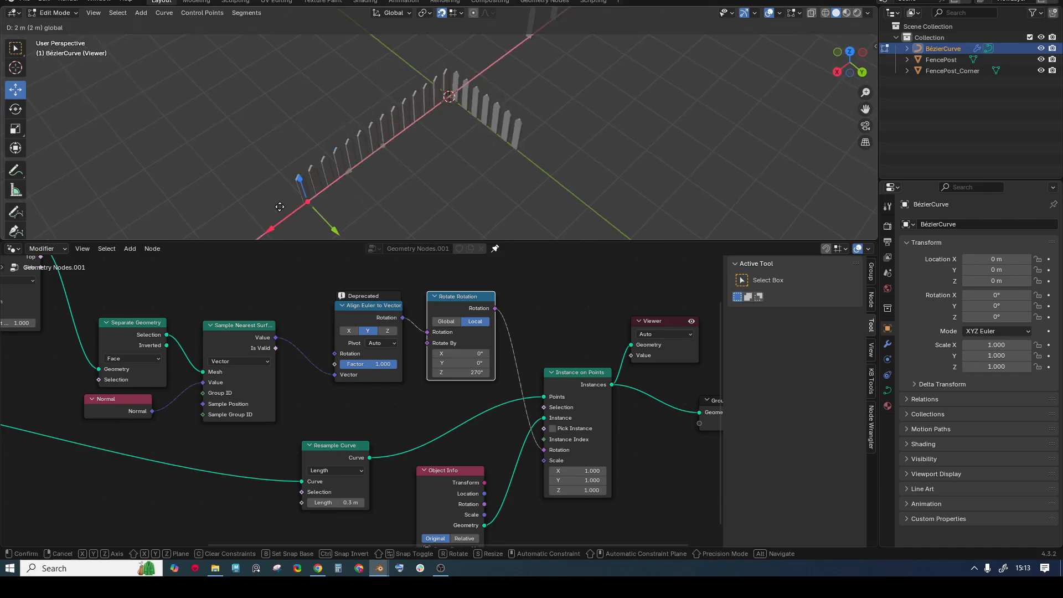
key("y")
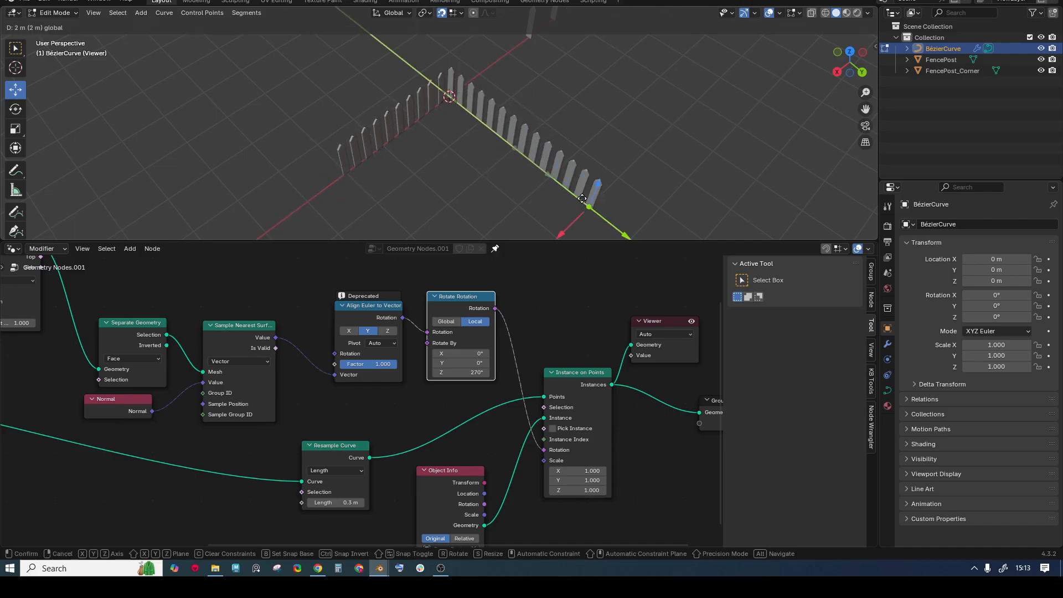
left_click(552, 155)
scroll(545, 169, "down", 1)
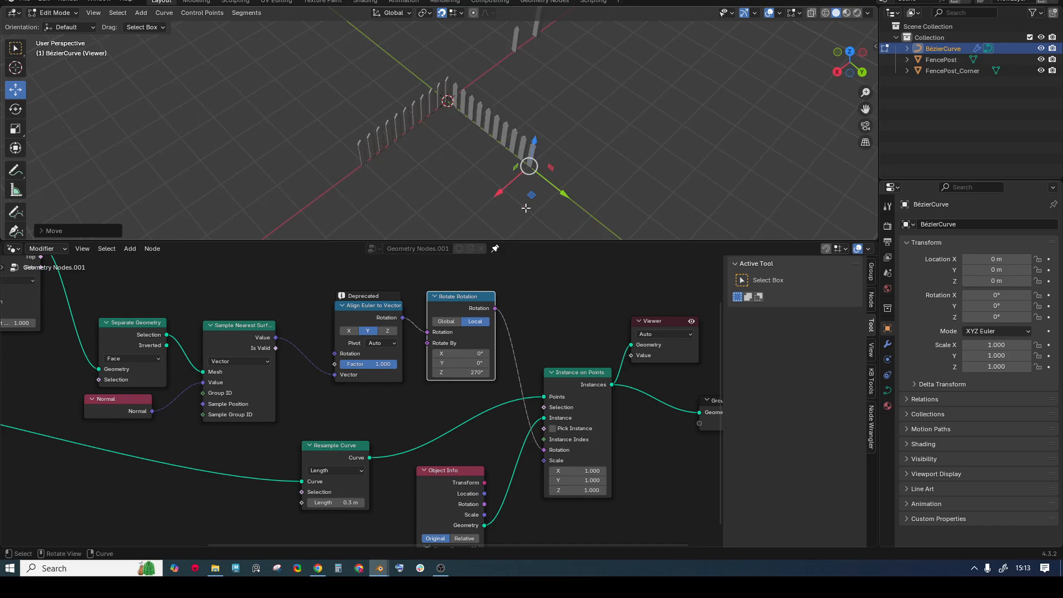
left_click_drag(570, 240, 516, 283)
scroll(485, 304, "down", 6)
- Wrap the orientation nodes in a frame labelled 'Orientation'
middle_click_drag(376, 379, 369, 347)
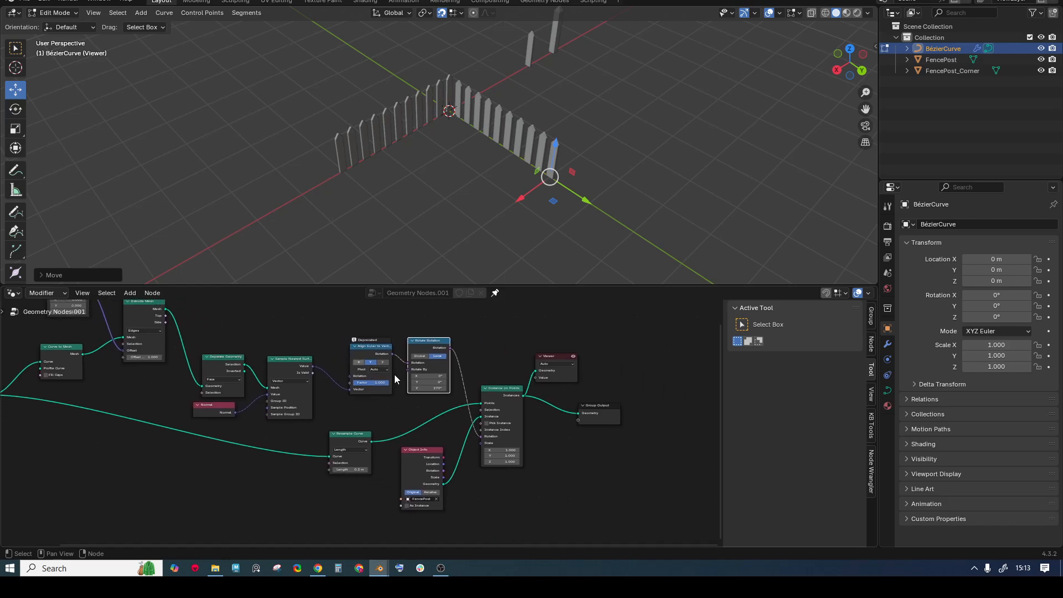
left_click_drag(583, 287, 579, 193)
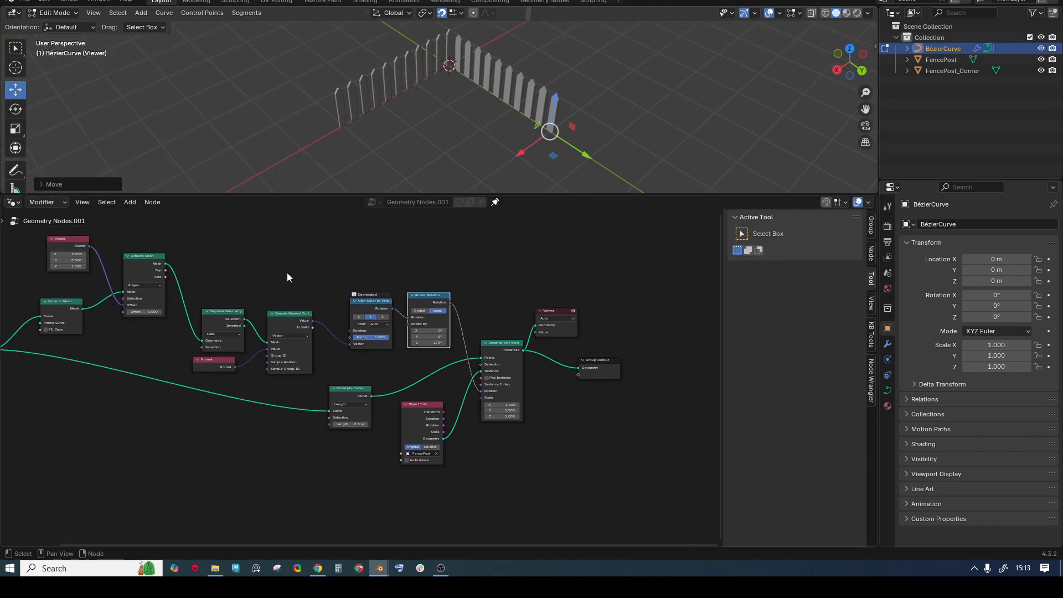
scroll(297, 317, "up", 1)
scroll(298, 282, "up", 1)
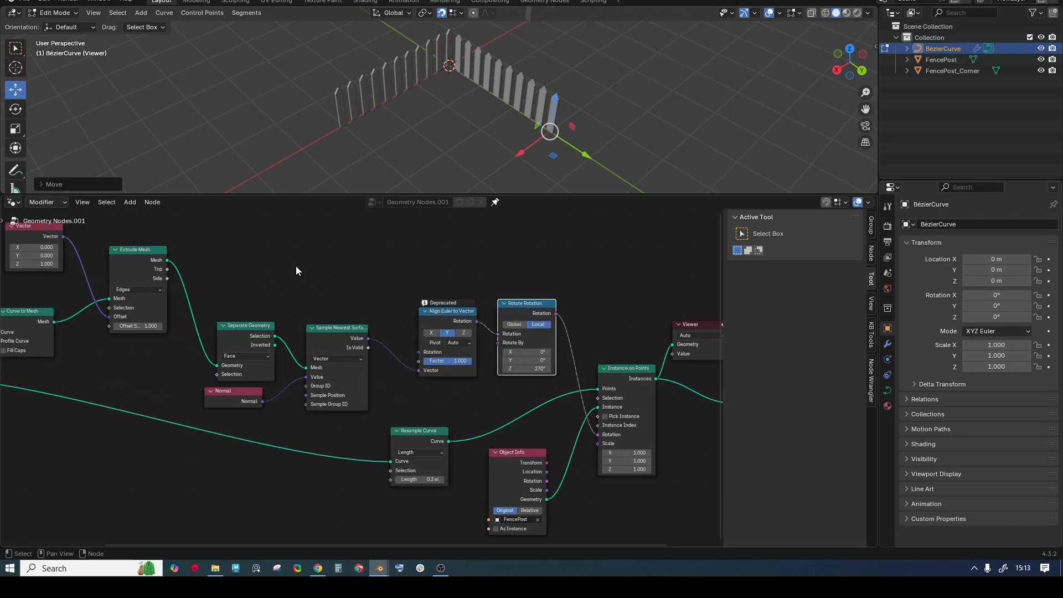
left_click_drag(221, 254, 526, 407)
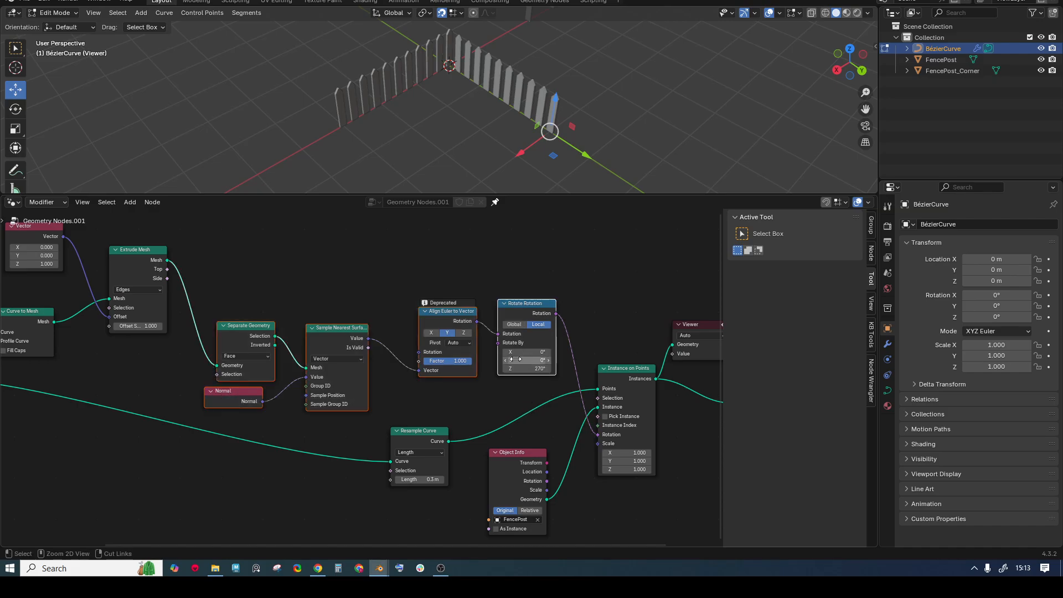
key("ctrl+j")
left_click_drag(371, 292, 376, 257)
key("F2")
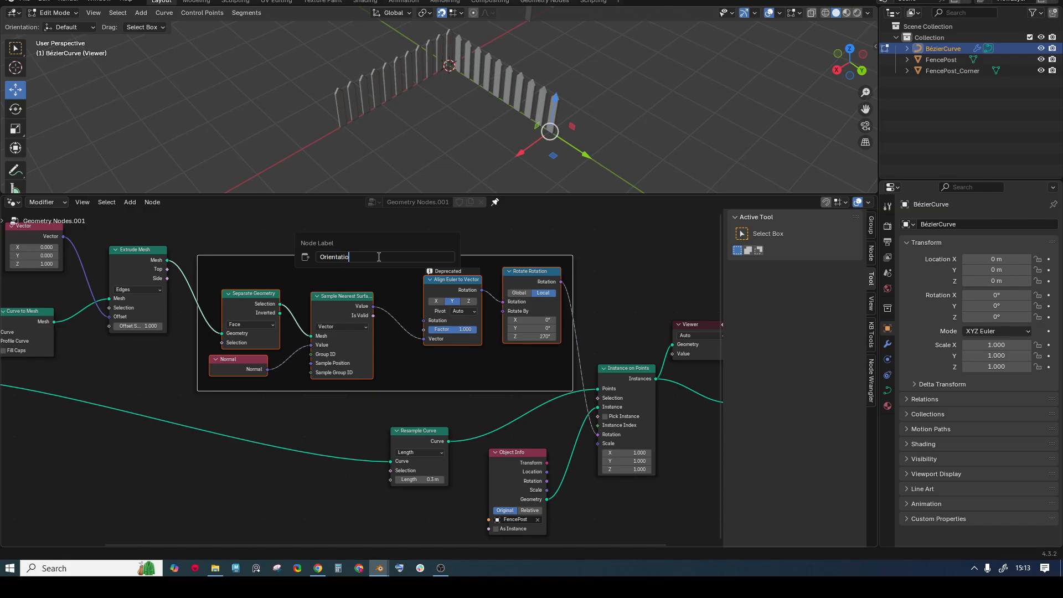
key("Return")
- Move Instance on Points, Viewer and Group Output right, then select Resample Curve and Object Info
scroll(277, 285, "down", 2)
middle_click_drag(238, 287, 292, 348)
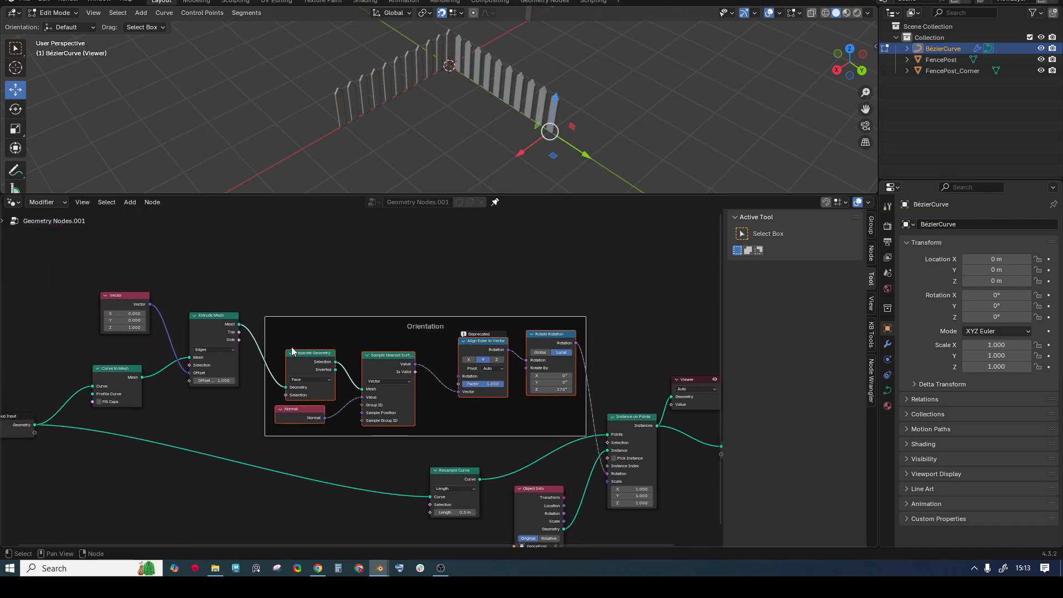
middle_click_drag(506, 360, 377, 310)
left_click(505, 365)
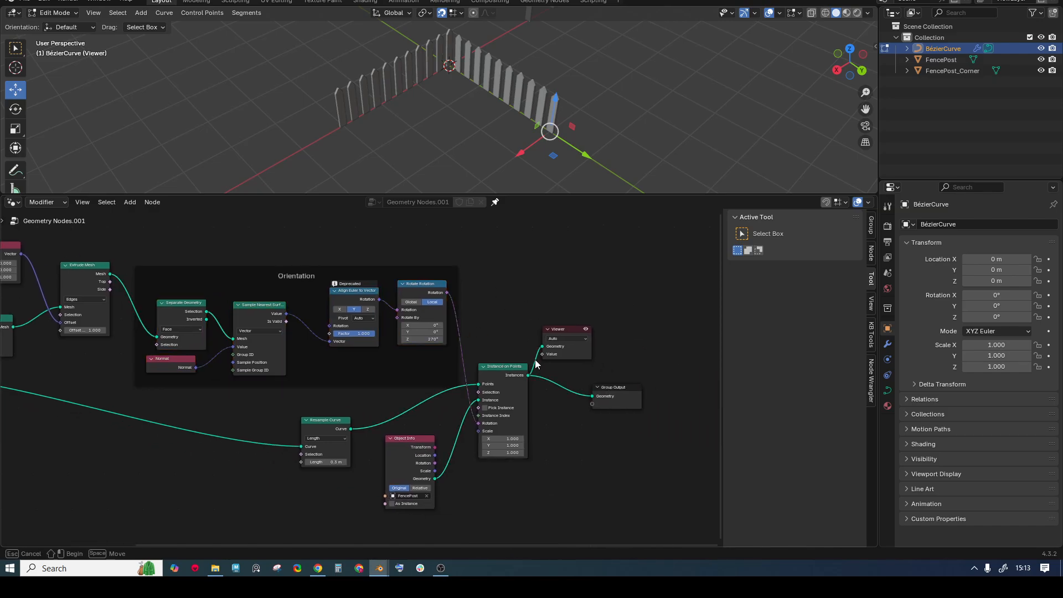
left_click_drag(506, 364, 575, 360)
left_click(537, 295)
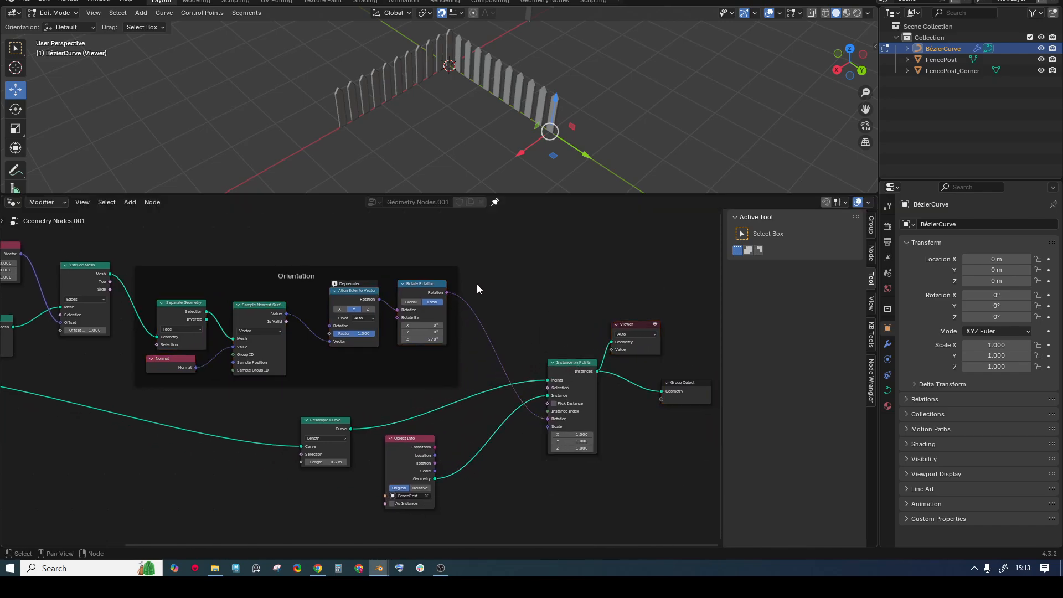
left_click_drag(300, 402, 439, 523)
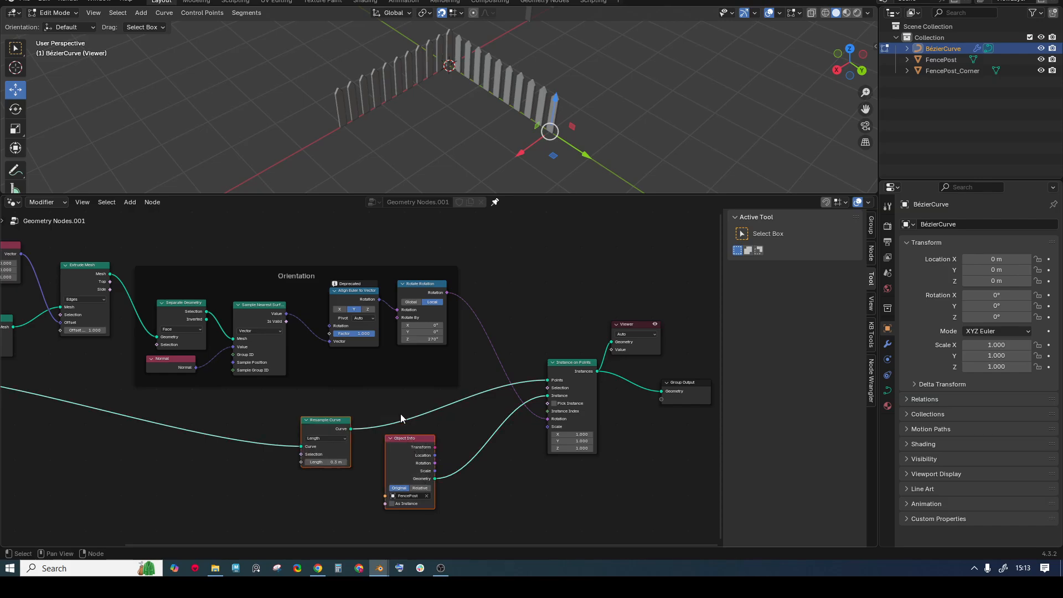
middle_click_drag(379, 306, 457, 336)
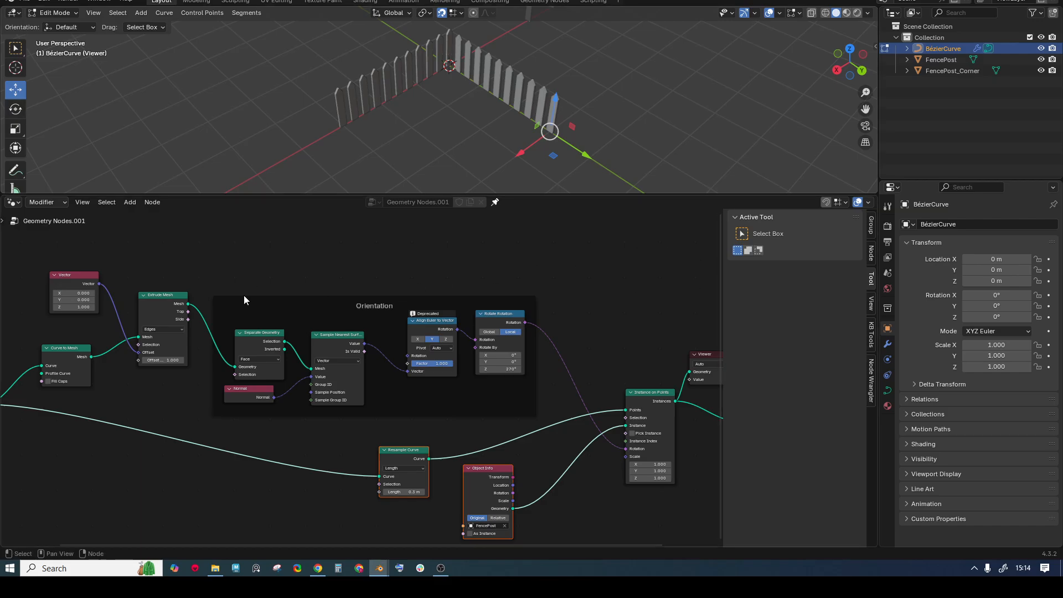
- Feed Extrude Mesh into a new Split Edges node, preview it, and toggle its mute to compare
scroll(291, 367, "up", 2)
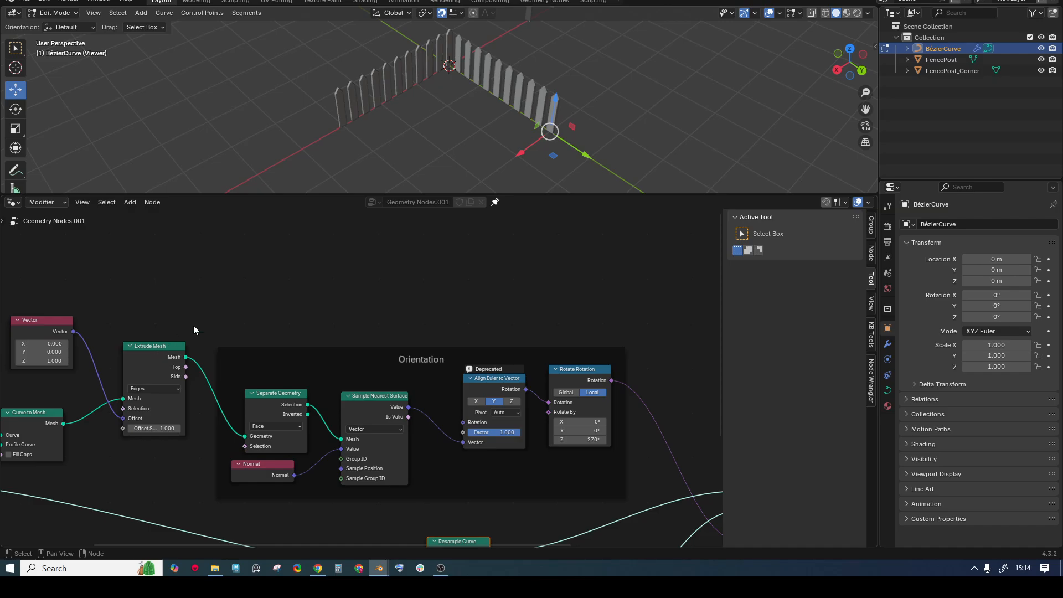
key("shift+a")
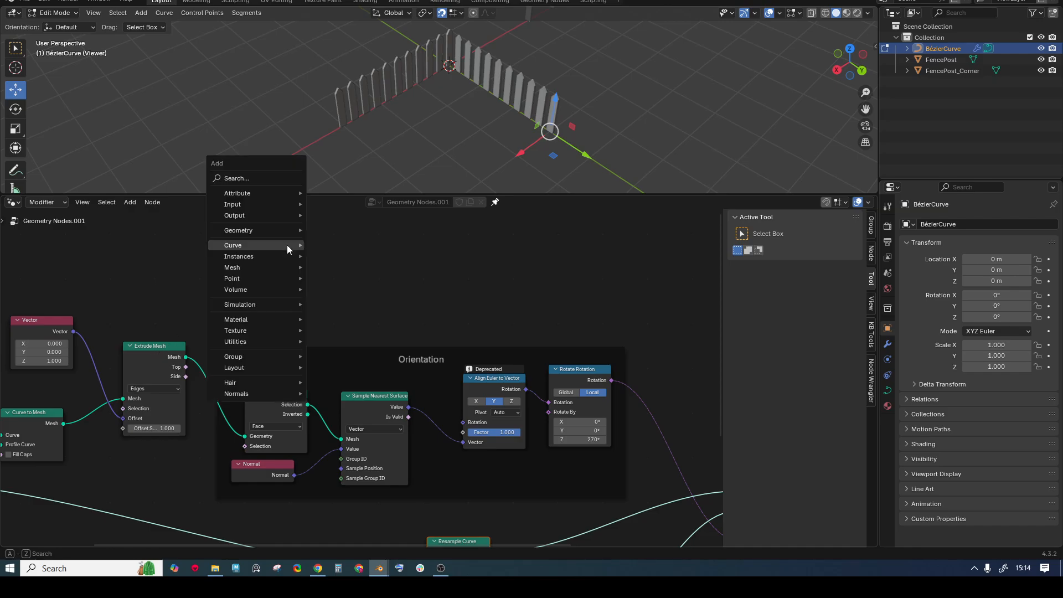
type("split")
key("Return")
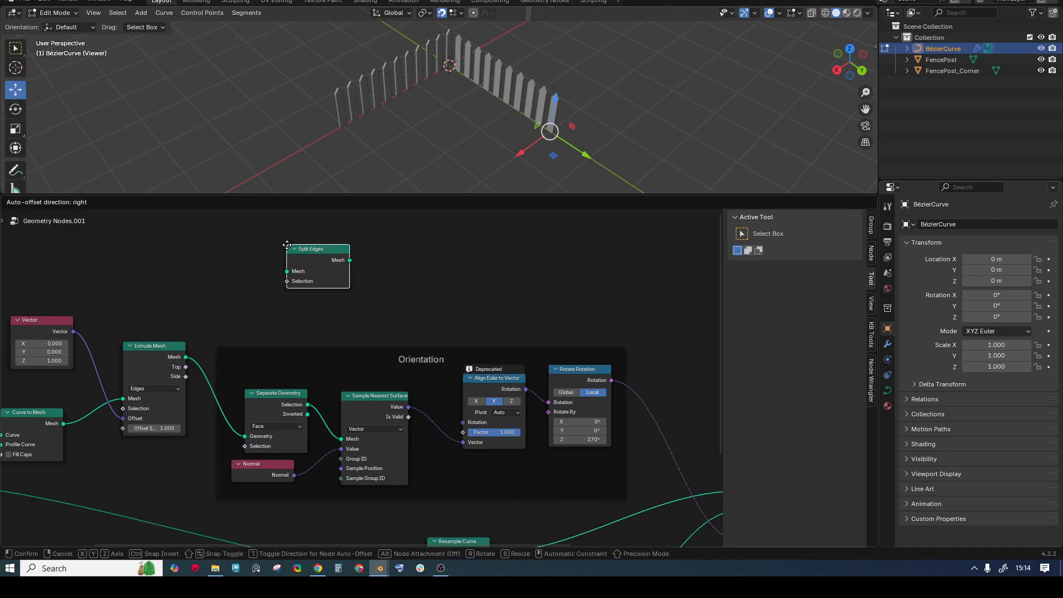
left_click(290, 250)
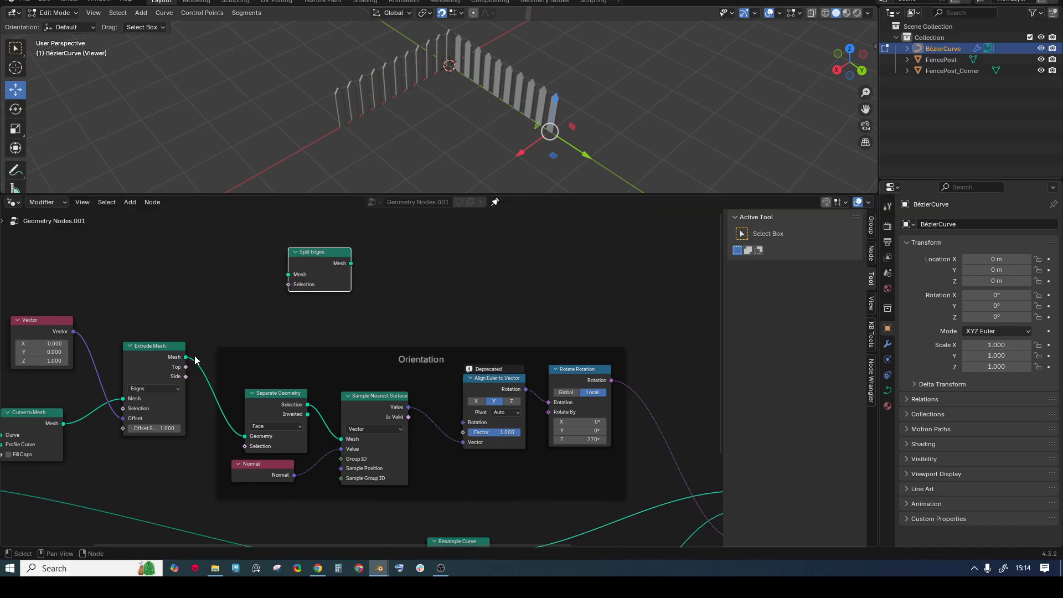
left_click_drag(186, 357, 288, 278)
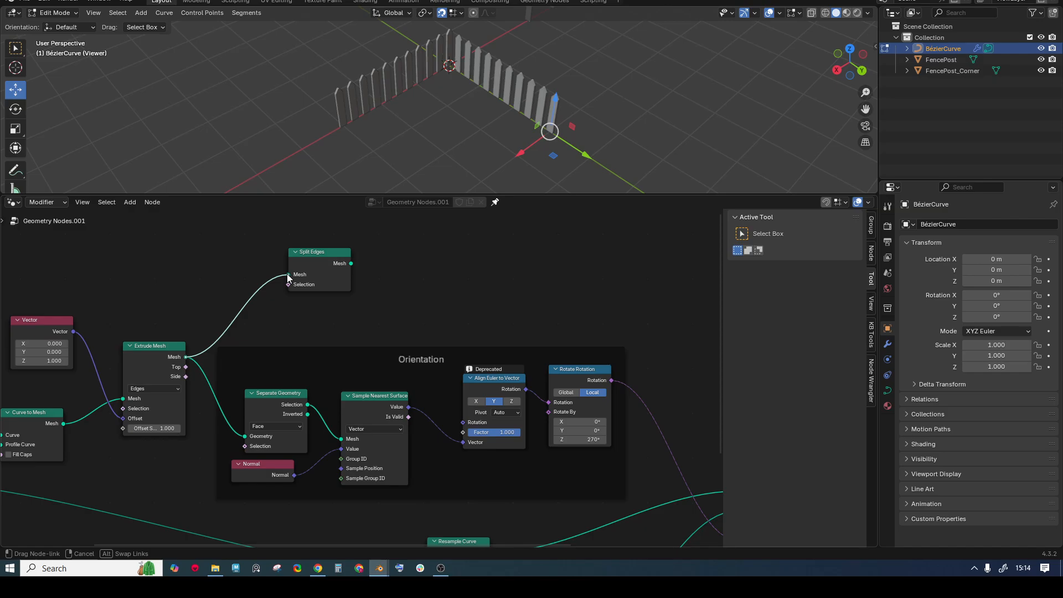
left_click_drag(287, 274, 288, 274)
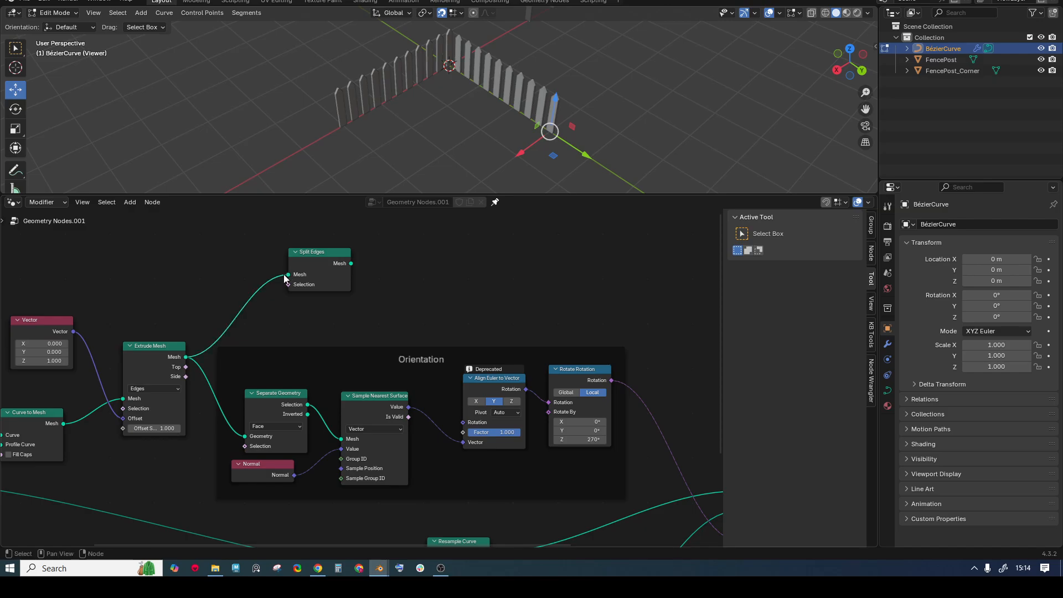
left_click(350, 268, "ctrl+shift")
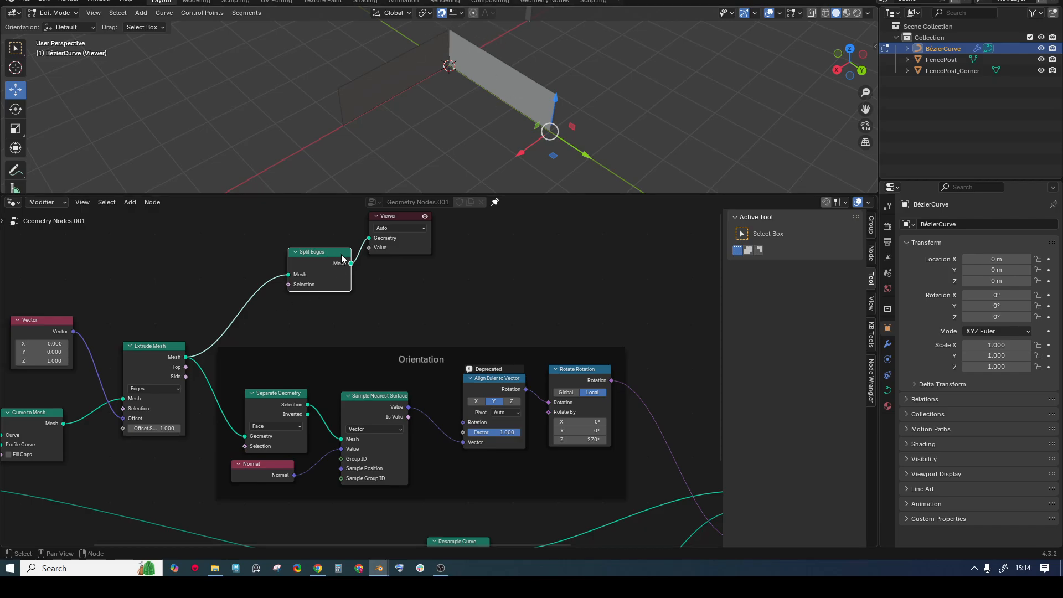
key("m")
key("m")
key("m")
key("m")
key("m")
key("m")
key("m")
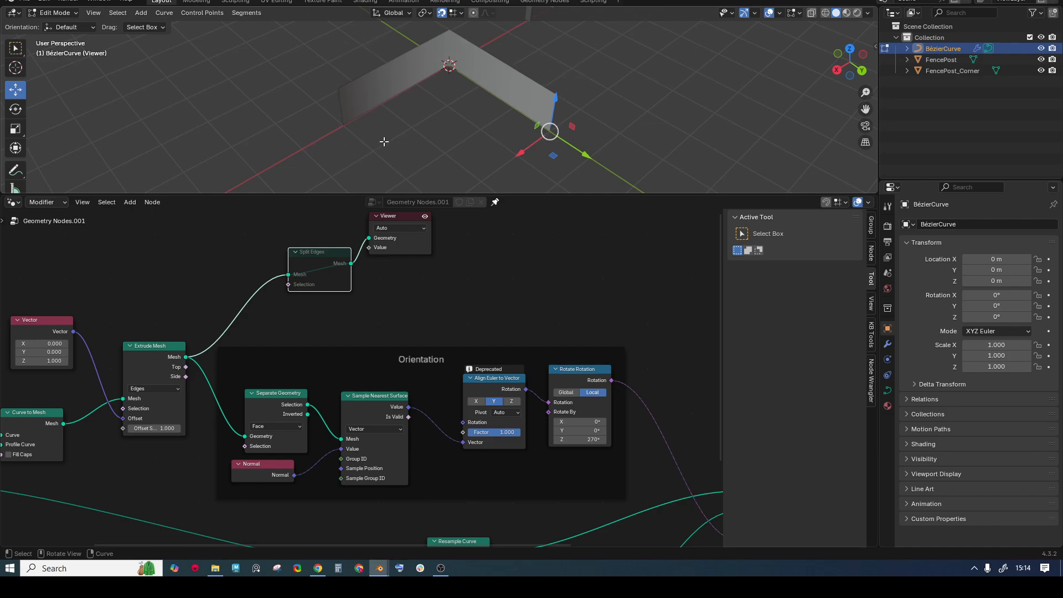
key("m")
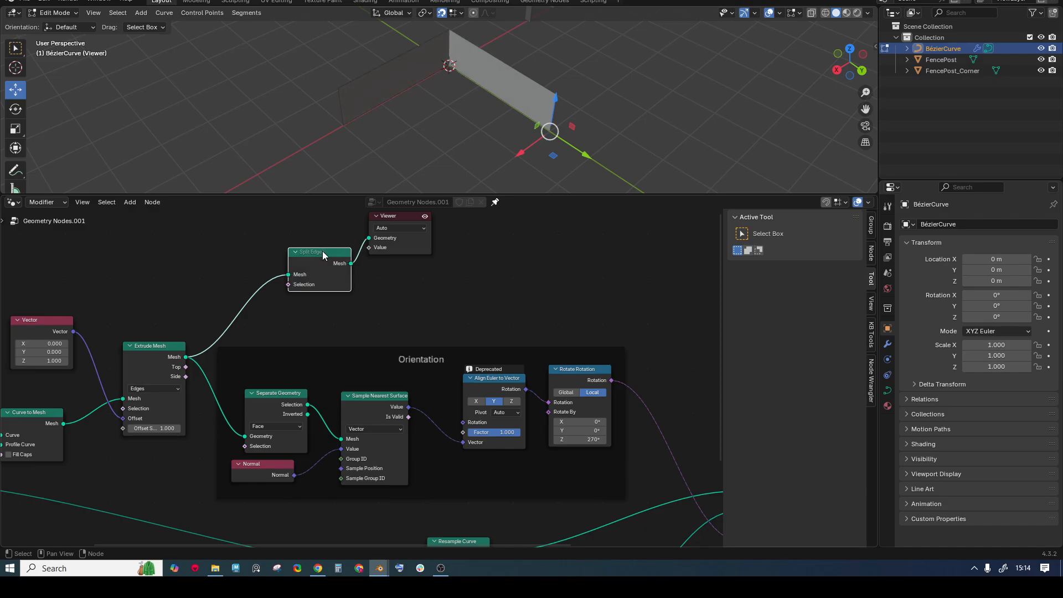
middle_click_drag(314, 297, 346, 333)
scroll(346, 334, "up", 1)
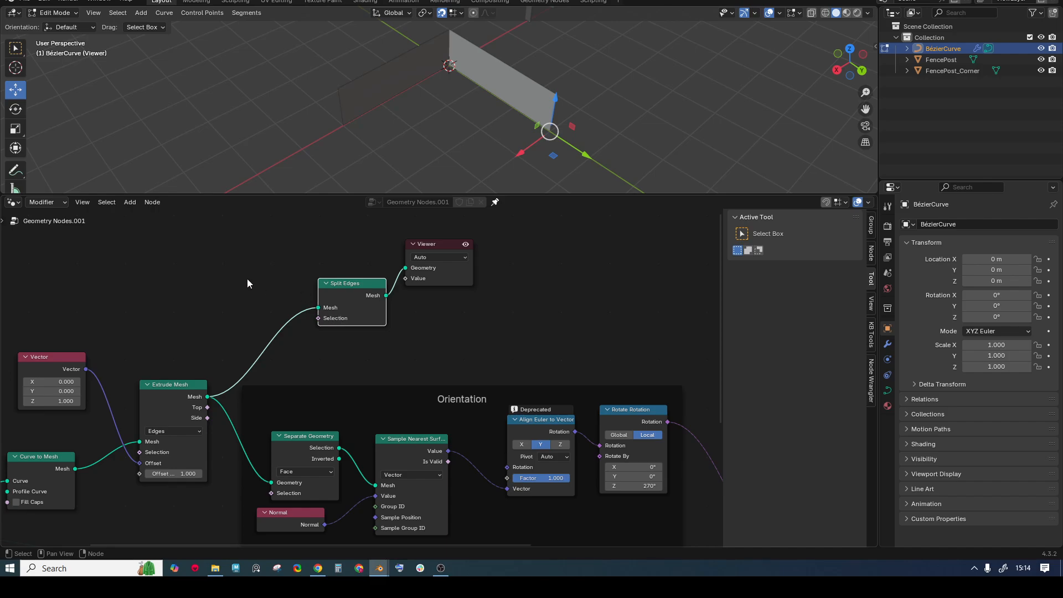
- Add an Edge Angle node and link its angle to Split Edges' Selection
middle_click_drag(247, 284, 280, 287)
key("shift+a")
mouse_move(246, 267)
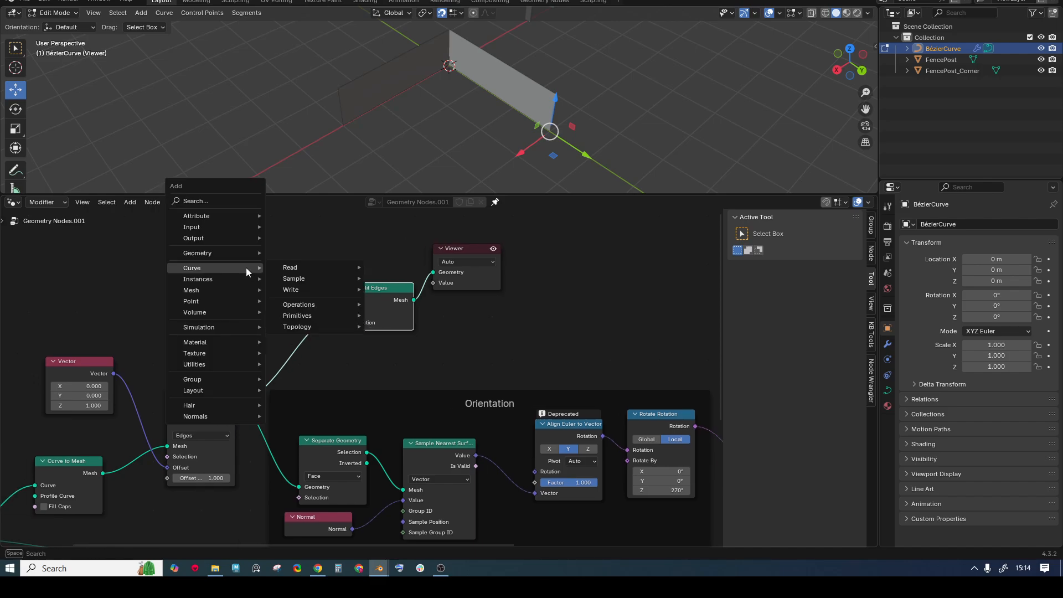
type("edge")
key("Return")
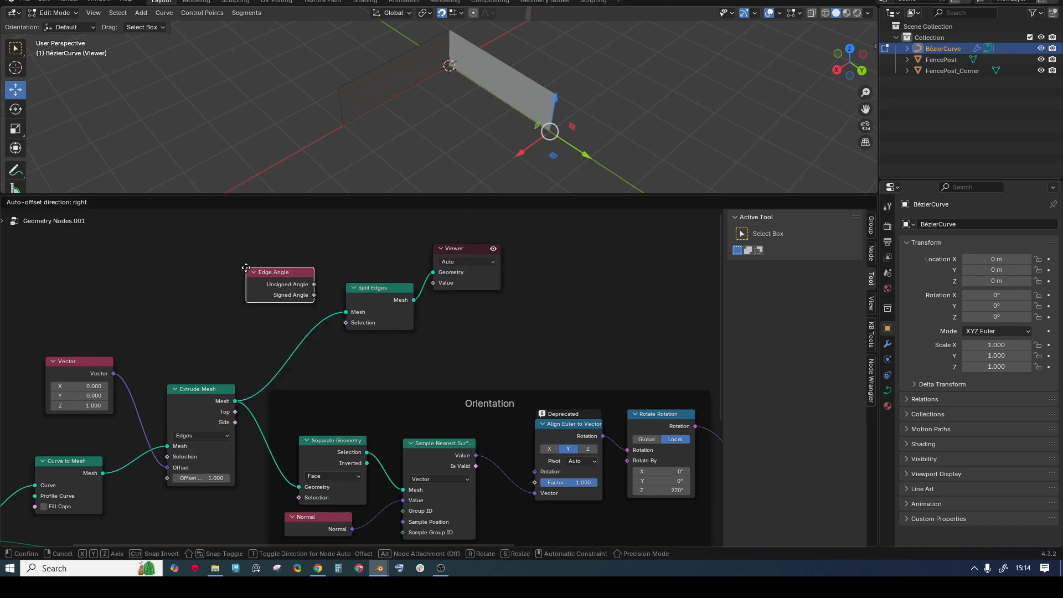
left_click(206, 259)
left_click_drag(272, 284, 341, 325)
left_click_drag(228, 260, 153, 236)
- Insert a Greater Than compare (B 0) on the link, using Unsigned Angle as input A
key("shift+a")
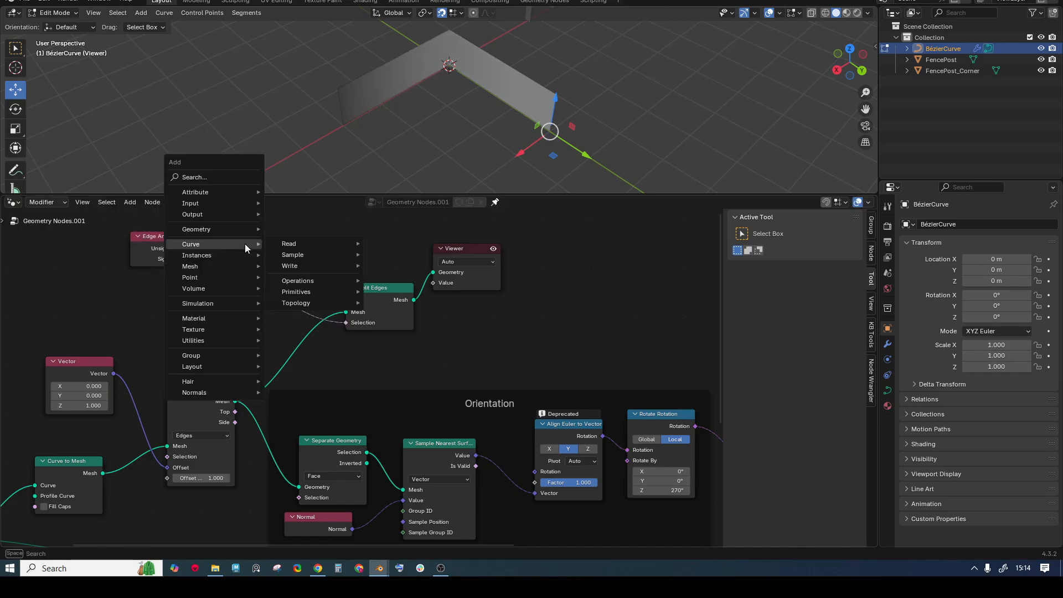
type("compa")
key("Return")
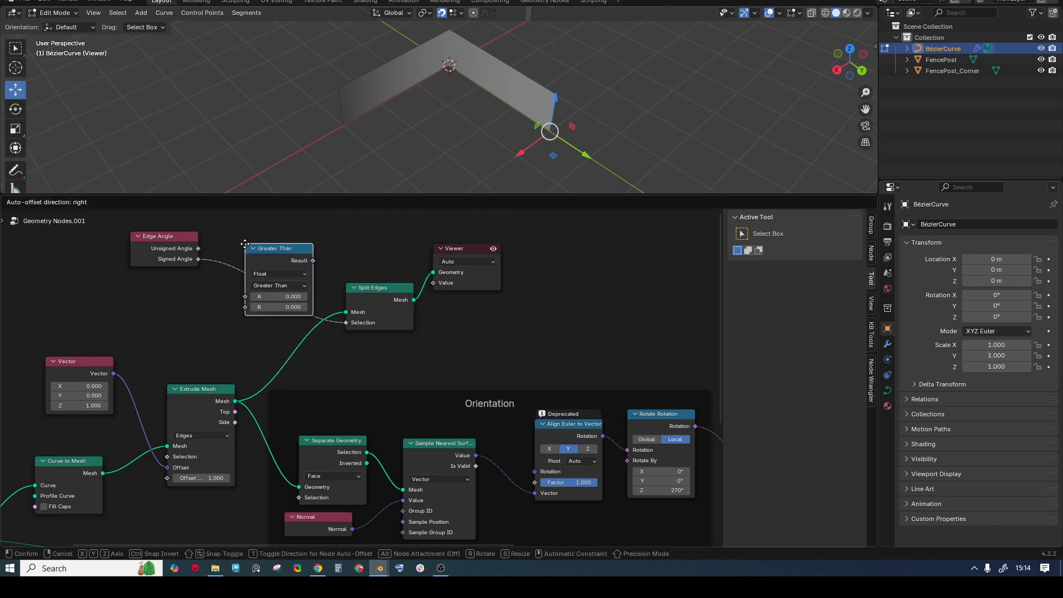
left_click(281, 257)
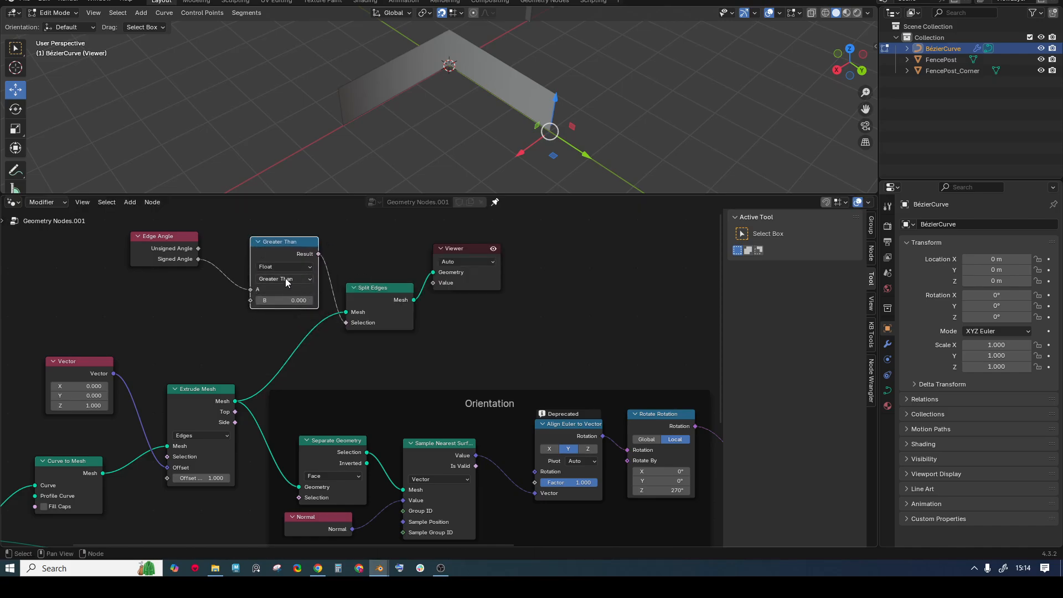
left_click_drag(198, 249, 250, 290)
middle_click_drag(501, 277, 398, 284)
- Add a Delete Geometry node after Split Edges, using Extrude Mesh's Top as selection, and preview it
key("shift+a")
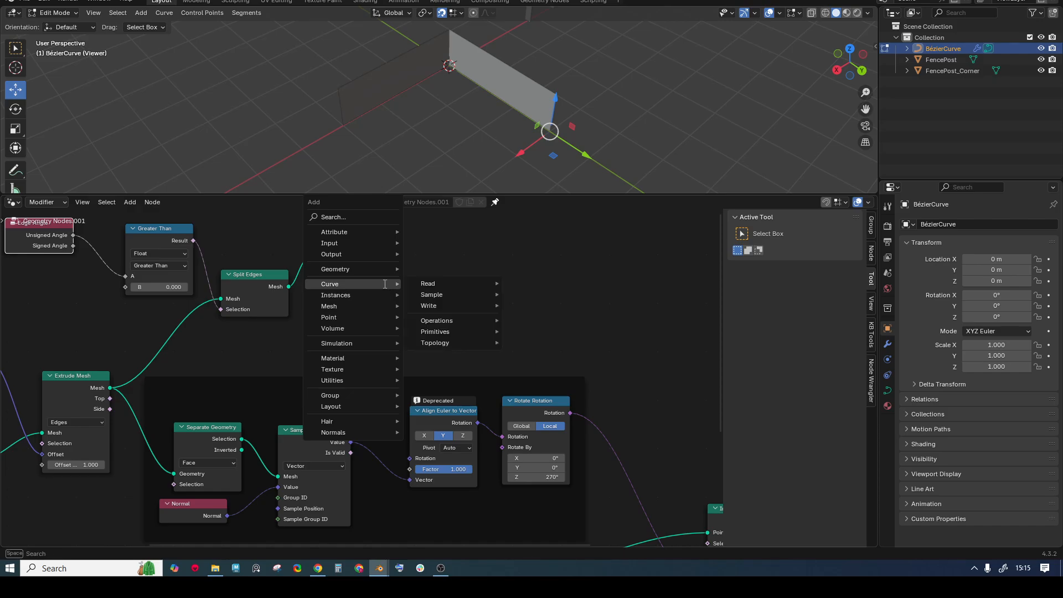
type("delete")
key("Return")
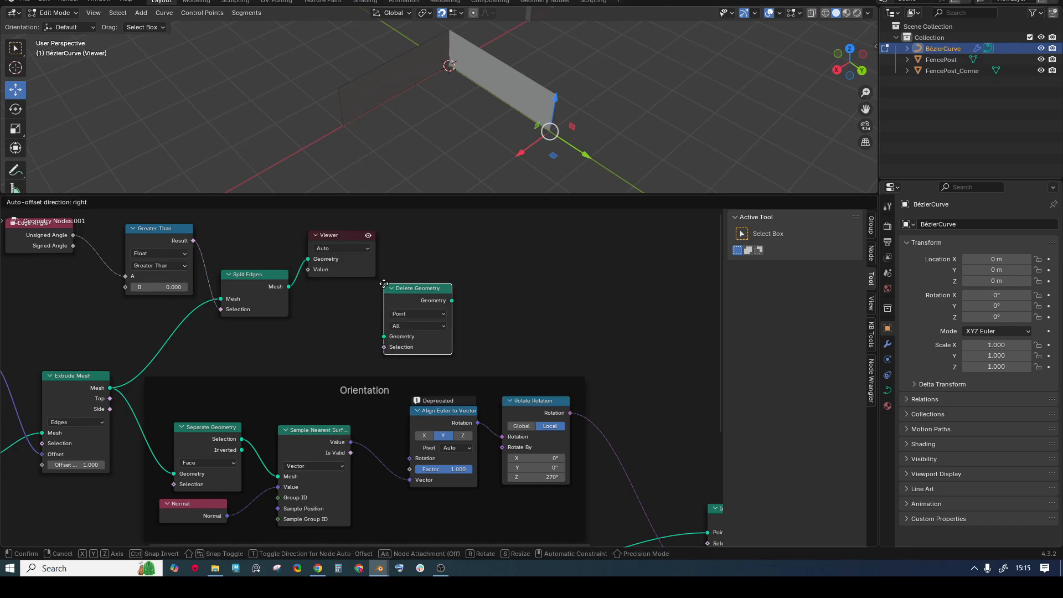
left_click(391, 272)
left_click_drag(345, 239, 340, 227)
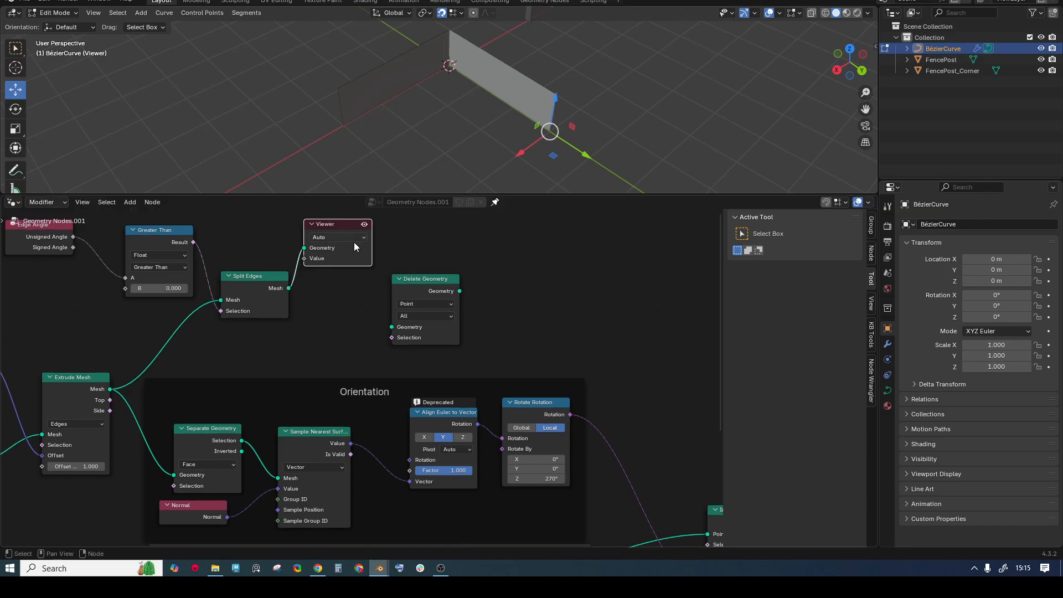
left_click_drag(415, 278, 376, 279)
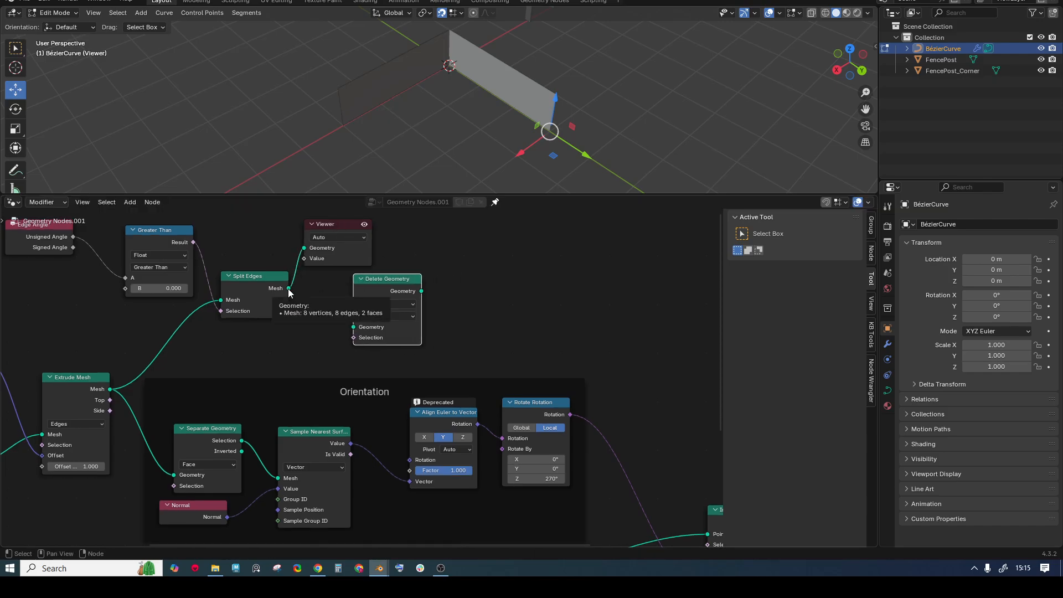
left_click_drag(288, 288, 353, 327)
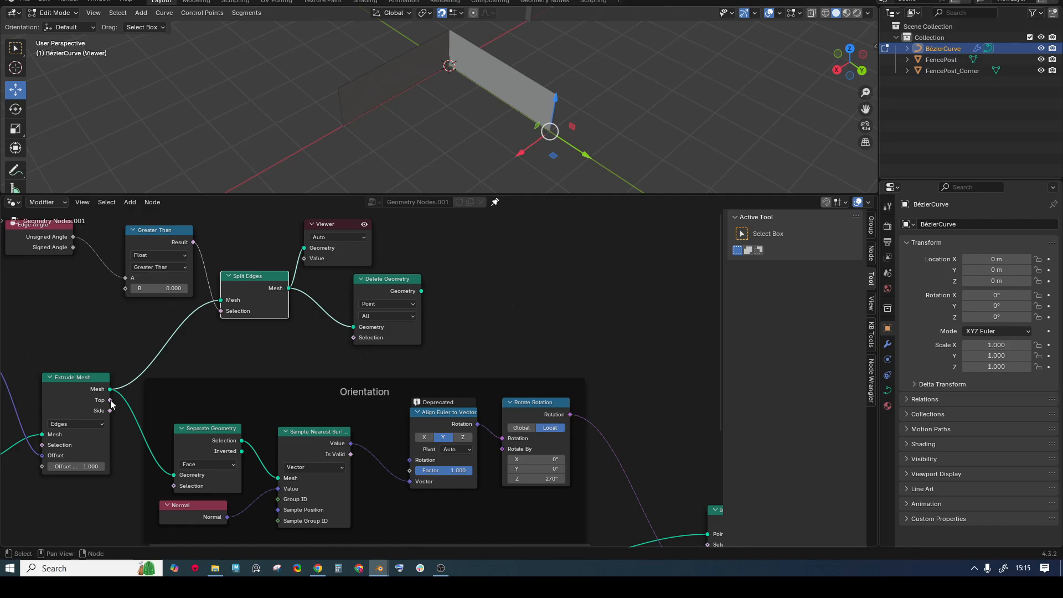
left_click_drag(110, 402, 353, 339)
left_click(422, 291, "ctrl+shift")
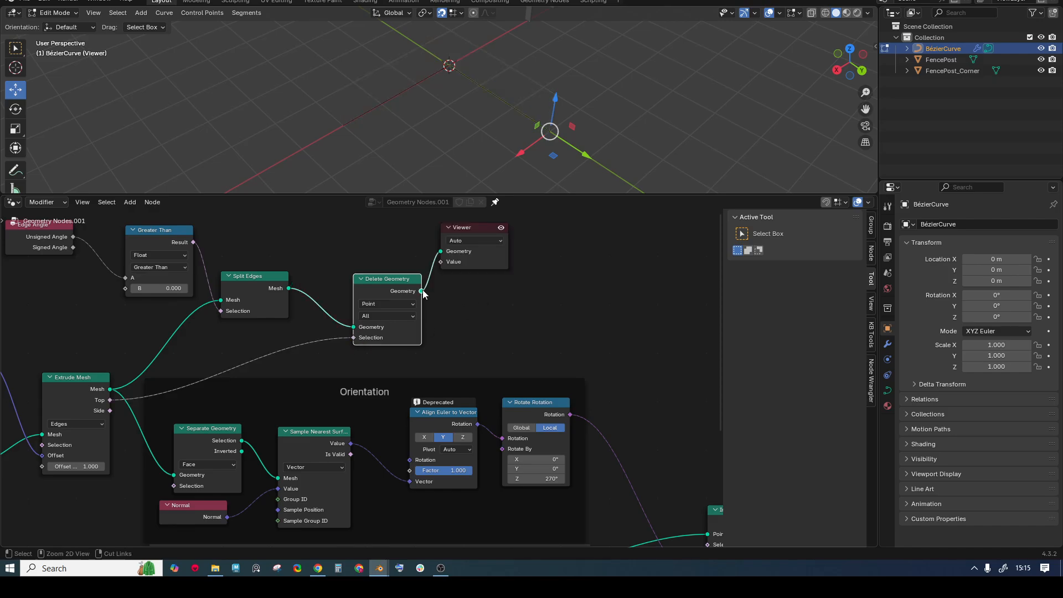
- Select curve points in the viewport, finishing with all points selected
mouse_move(437, 68)
middle_mouse_down()
mouse_move(442, 44)
mouse_move(434, 65)
middle_mouse_up()
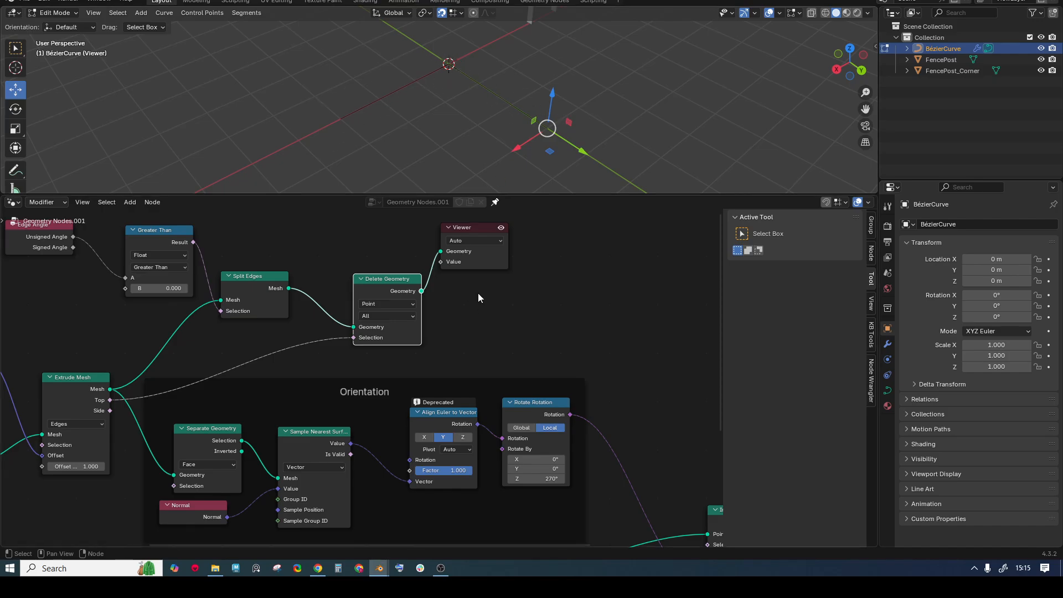
middle_click_drag(534, 283, 395, 288)
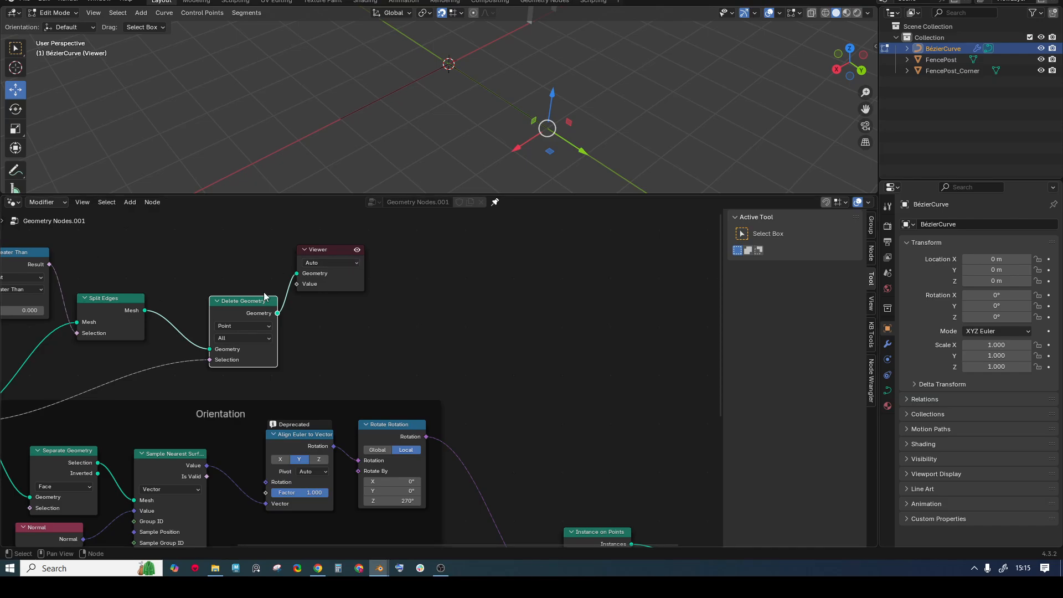
middle_click_drag(330, 348, 335, 341)
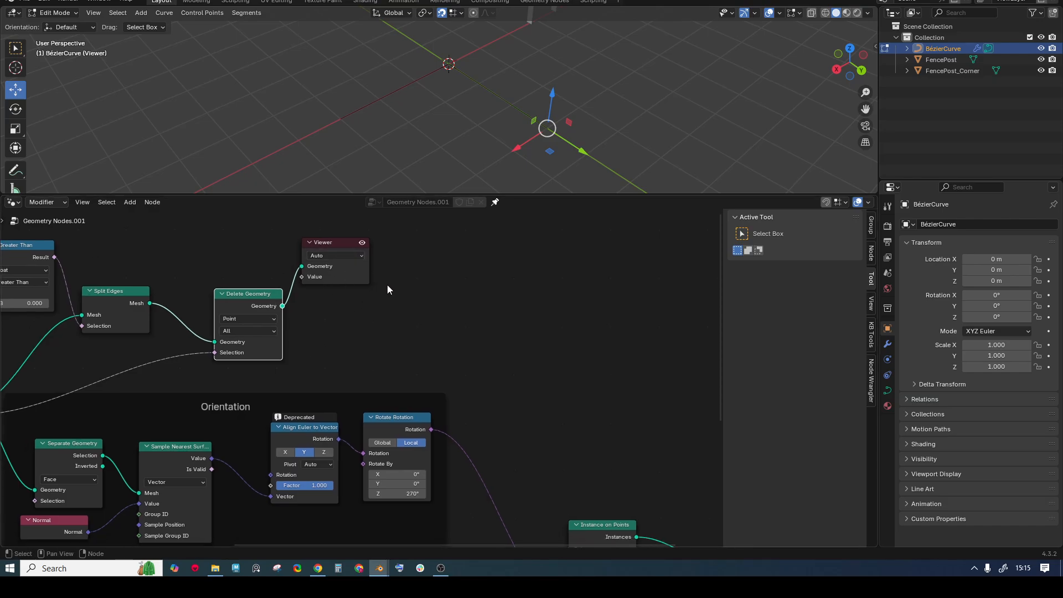
left_click_drag(327, 100, 379, 148)
left_click_drag(439, 59, 598, 143)
left_click_drag(270, 31, 634, 175)
left_click(597, 89)
left_click_drag(287, 53, 616, 169)
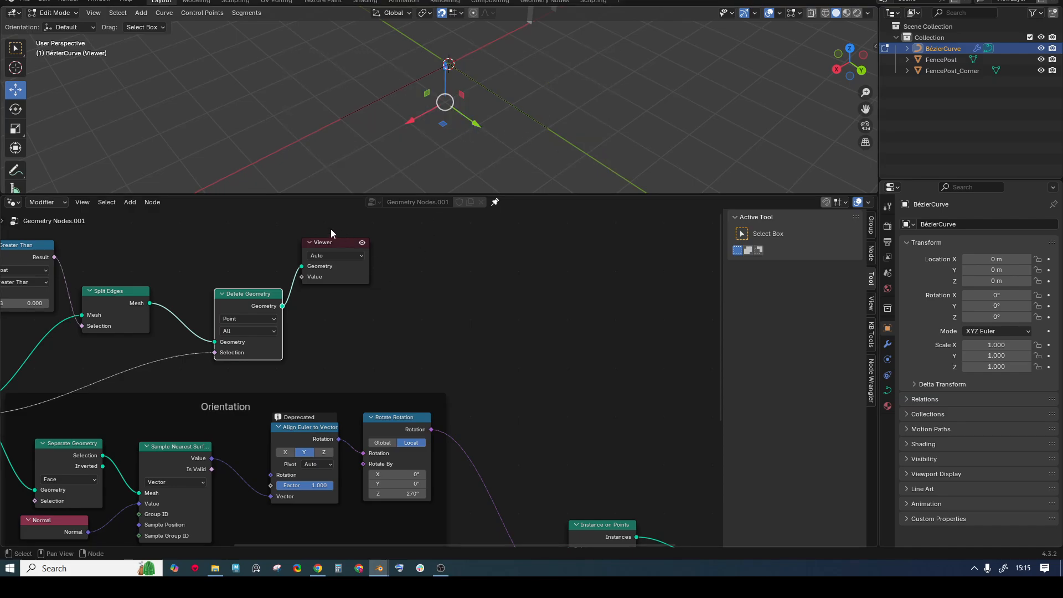
left_click_drag(333, 266, 350, 258)
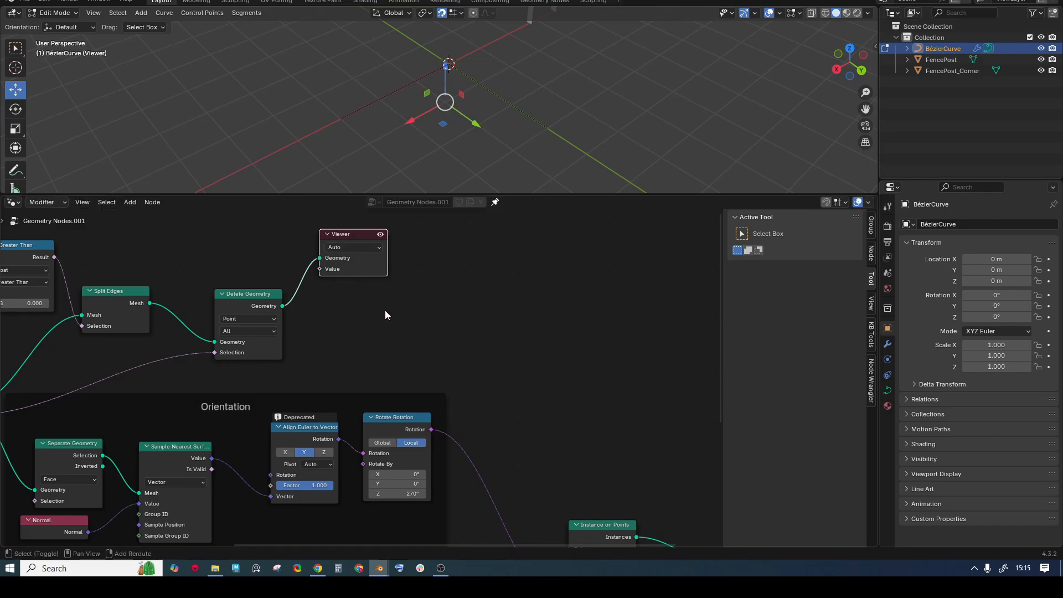
- Add a Mesh to Curve node fed by Delete Geometry's result
key("shift+a")
type("mesh to cu")
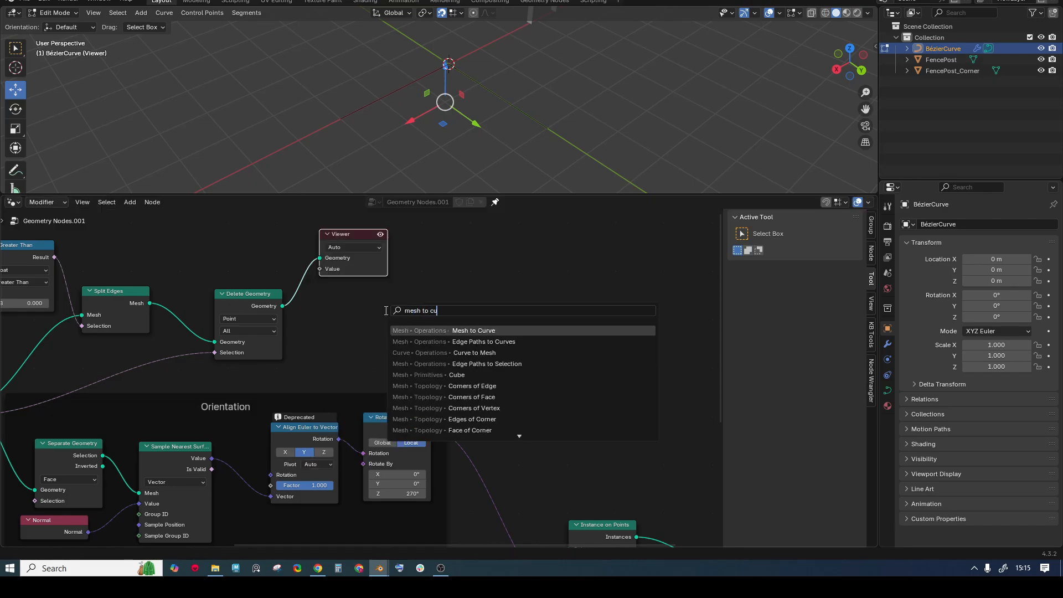
key("Return")
left_click(407, 279)
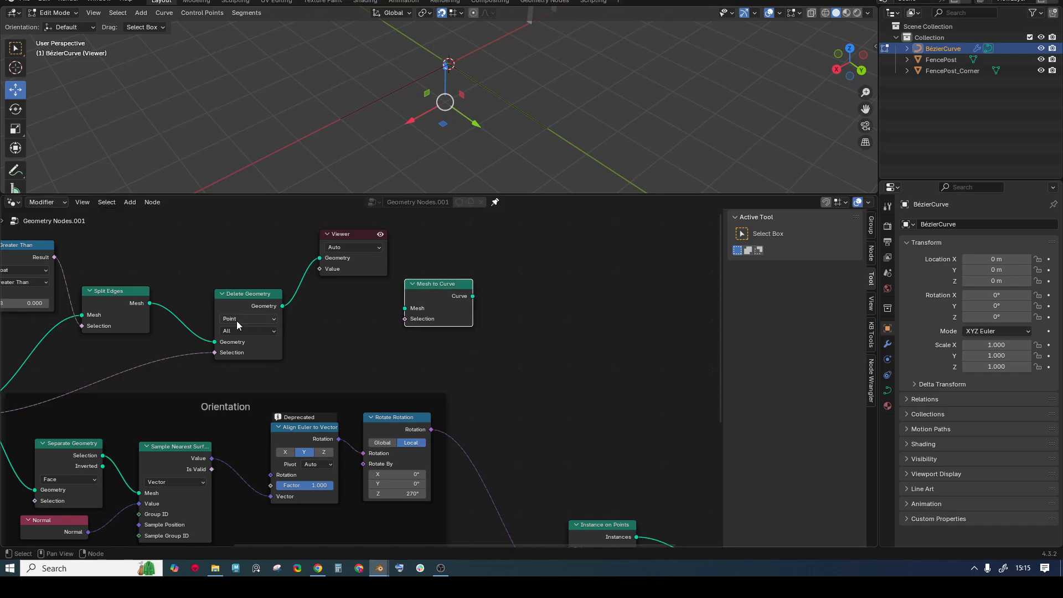
left_click_drag(283, 306, 405, 308)
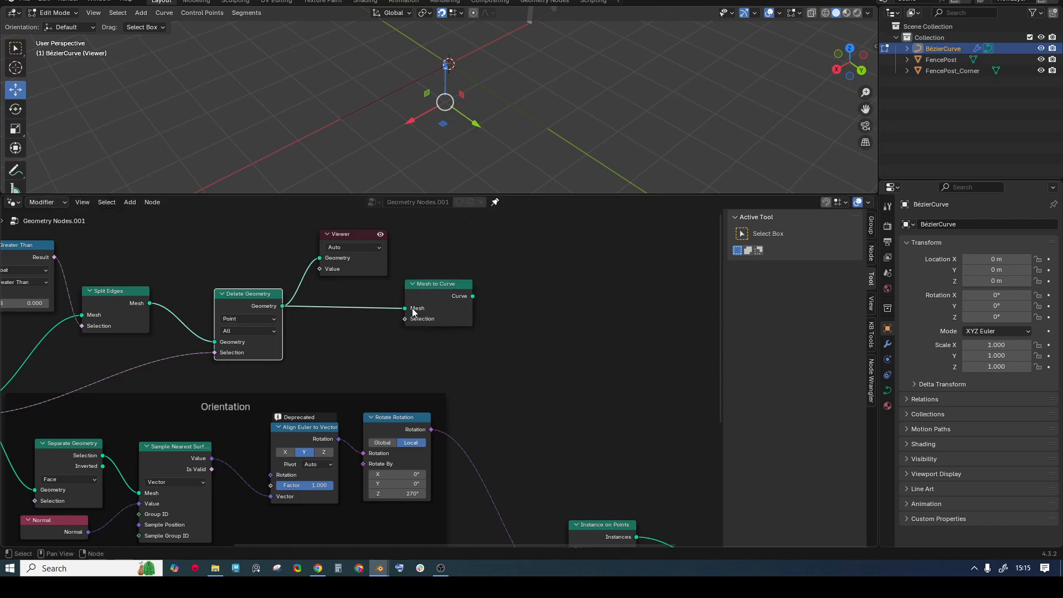
- Duplicate Instance on Points and feed the Mesh to Curve output into its Points input
middle_click_drag(416, 304, 390, 276)
left_click(450, 485)
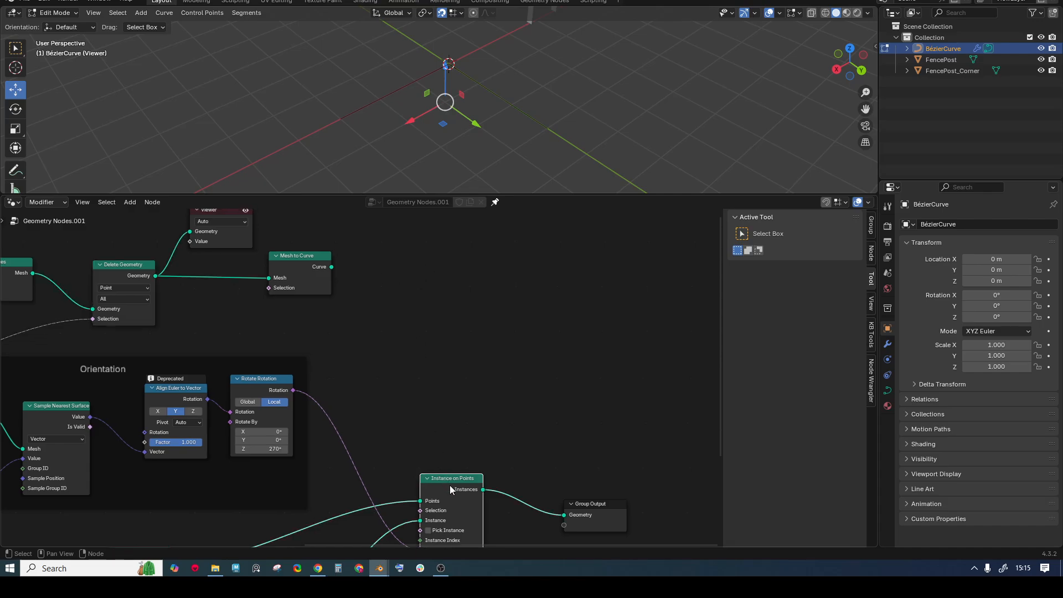
key("shift+d")
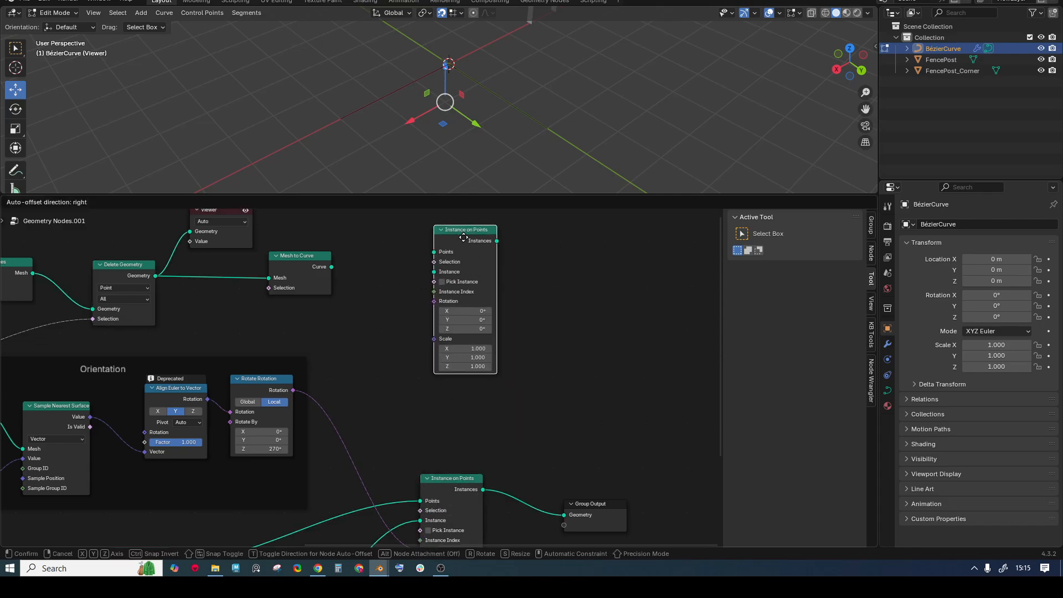
left_click(464, 238)
left_click_drag(331, 266, 434, 252)
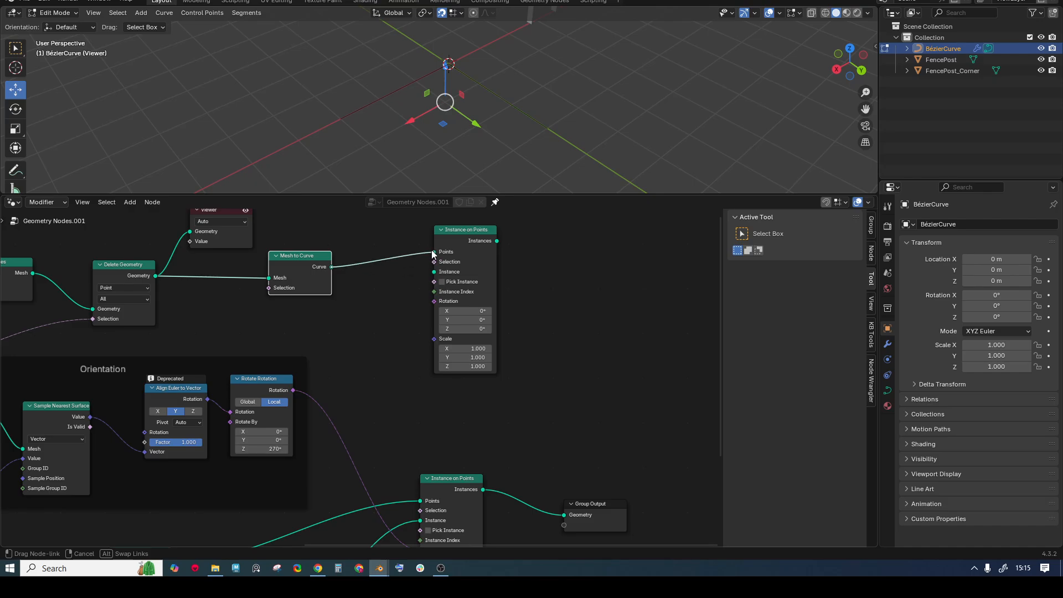
scroll(510, 301, "down", 1)
- Join both instance sets with Join Geometry, sending the result to Group Output and the Viewer
key("shift+a")
type("join")
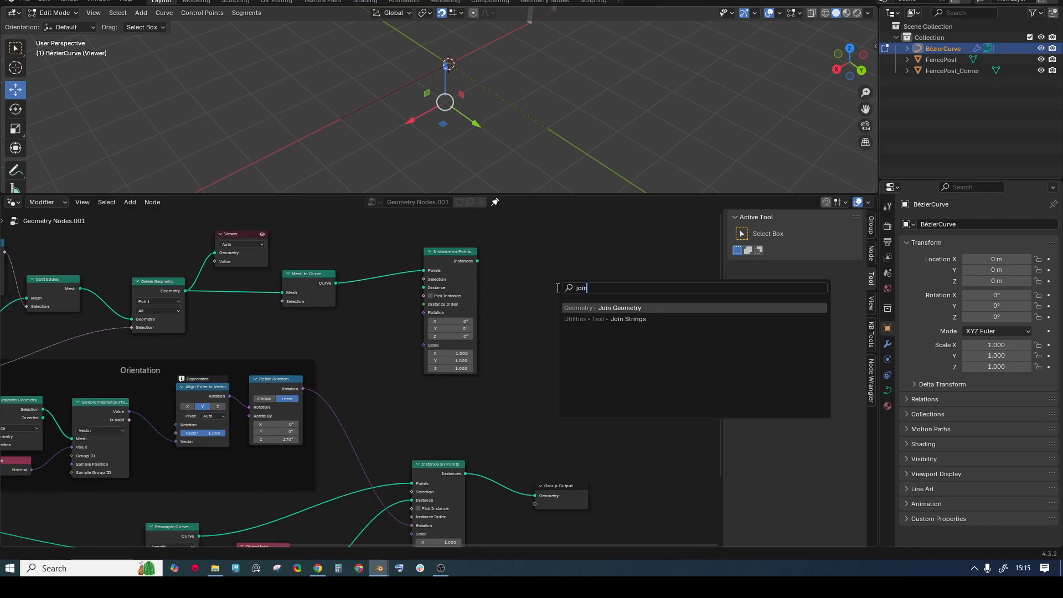
key("Return")
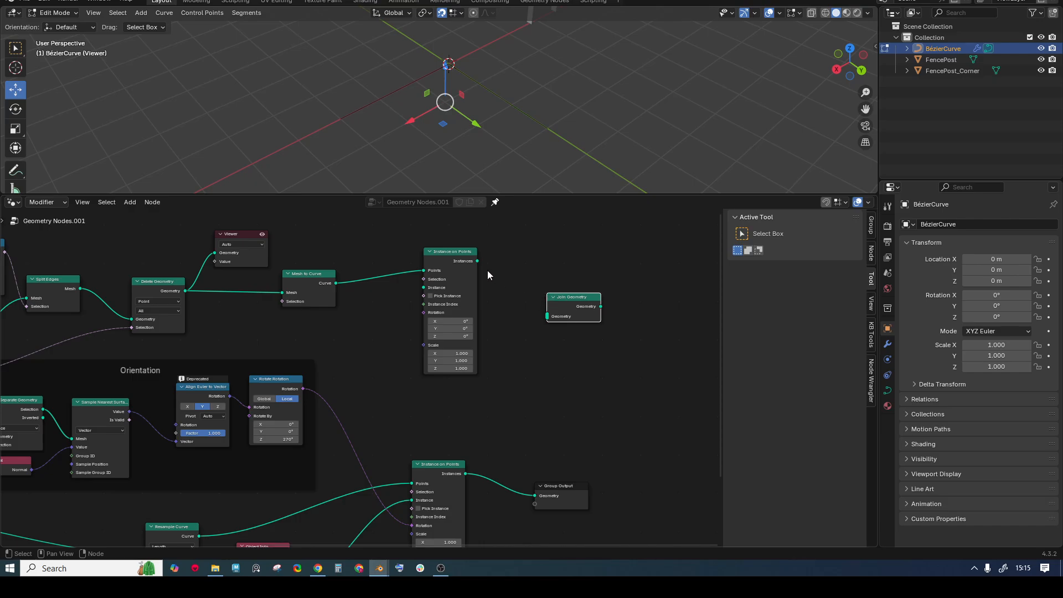
left_click_drag(477, 260, 547, 316)
left_click_drag(470, 475, 547, 316)
left_click_drag(560, 485, 669, 306)
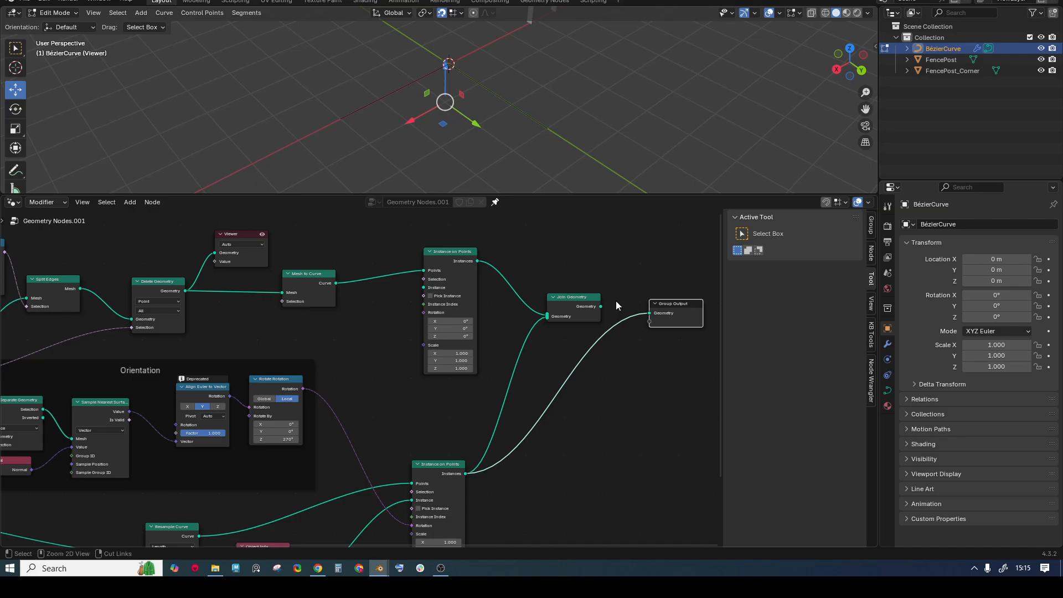
right_click_drag(616, 301, 623, 338, "ctrl")
right_click_drag(633, 271, 632, 360, "ctrl")
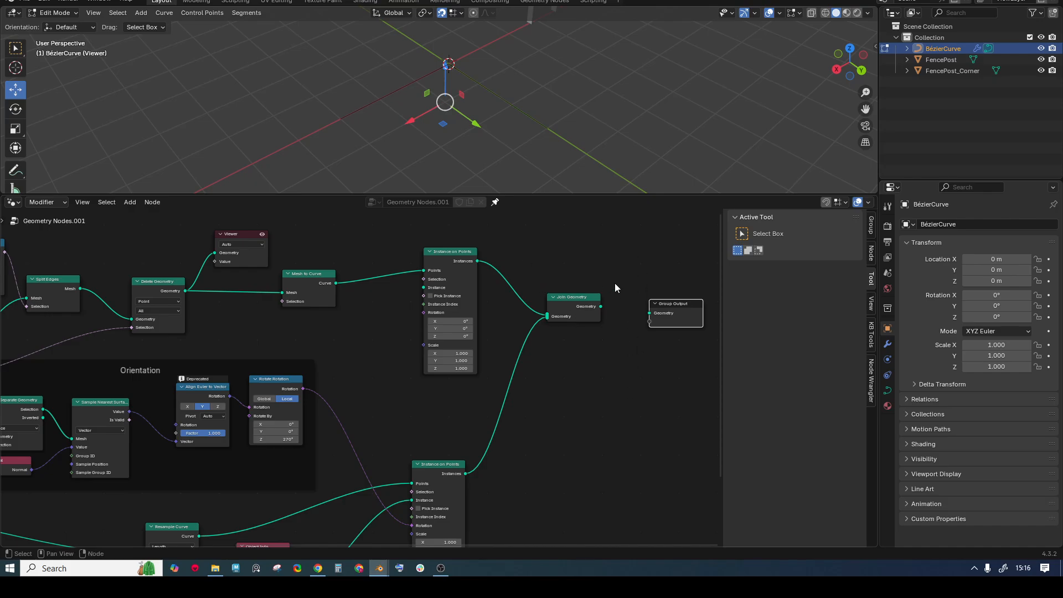
left_click_drag(601, 306, 657, 315)
middle_click_drag(565, 273, 549, 274)
left_click(585, 309, "ctrl+shift")
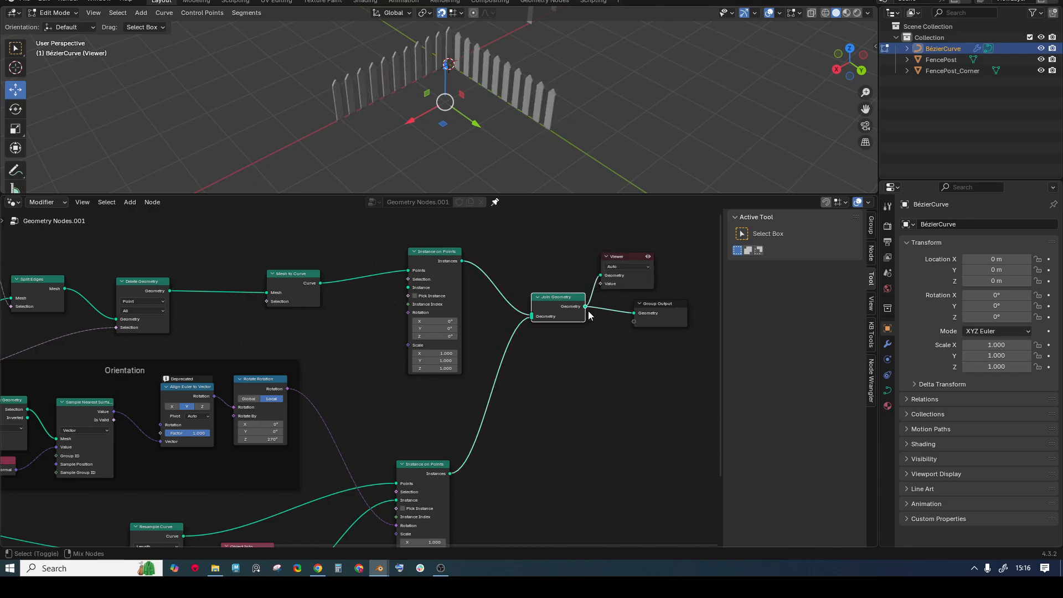
- Add FencePost_Corner to the node tree and link its geometry to the upper Instance on Points
left_click(955, 71)
left_click_drag(955, 71, 325, 339)
scroll(330, 316, "up", 2)
left_click_drag(371, 441, 417, 313)
middle_click_drag(434, 186, 467, 67)
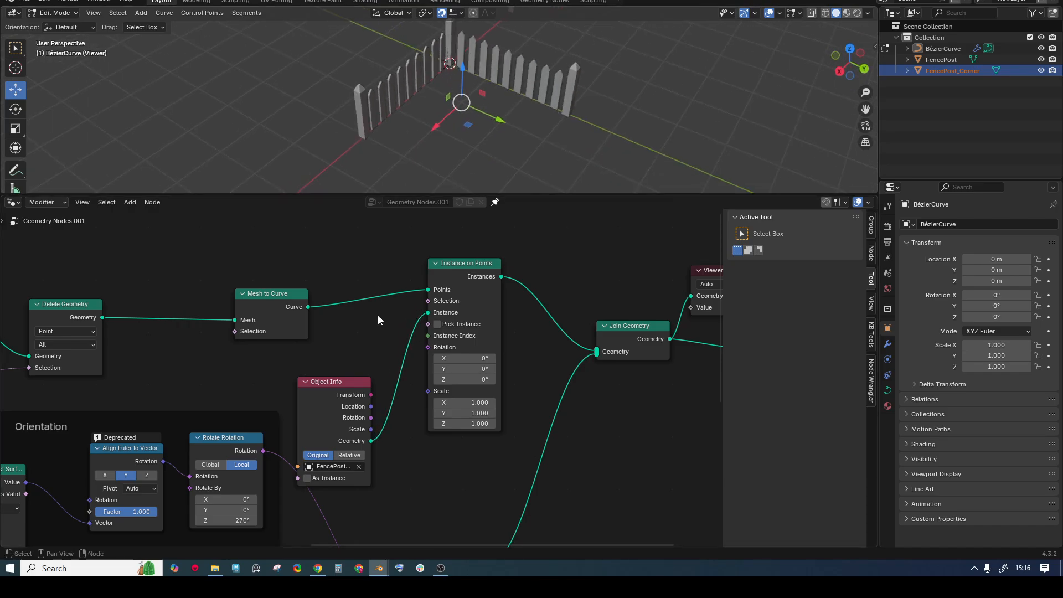
- Move the corner-post Object Info and Instance on Points nodes to the right
scroll(372, 355, "down", 3)
middle_click_drag(374, 360, 326, 391)
scroll(470, 291, "down", 1)
left_click_drag(232, 289, 333, 400)
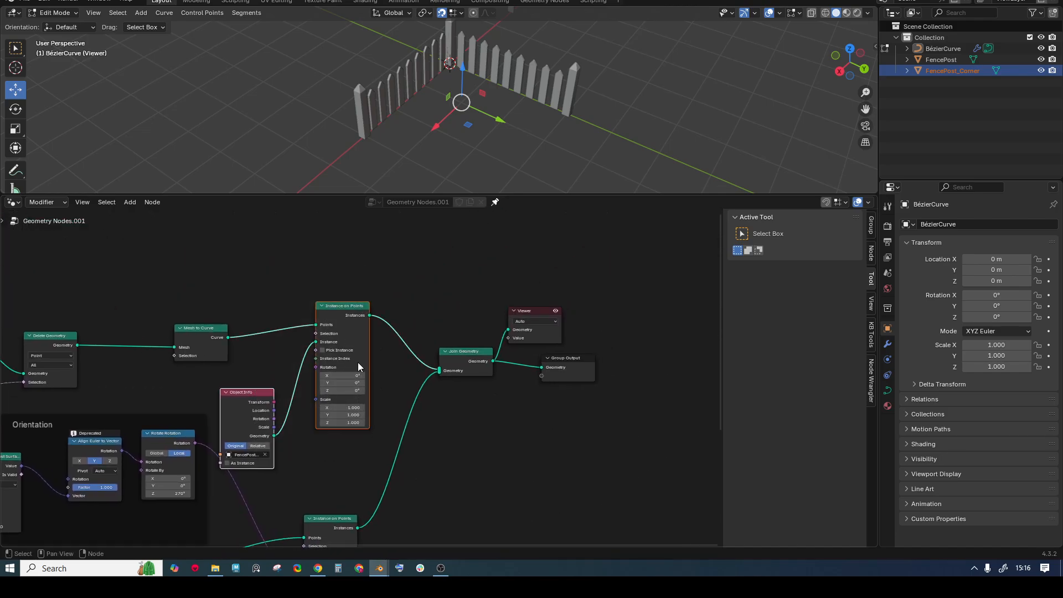
left_click_drag(358, 362, 395, 349)
scroll(310, 320, "down", 1)
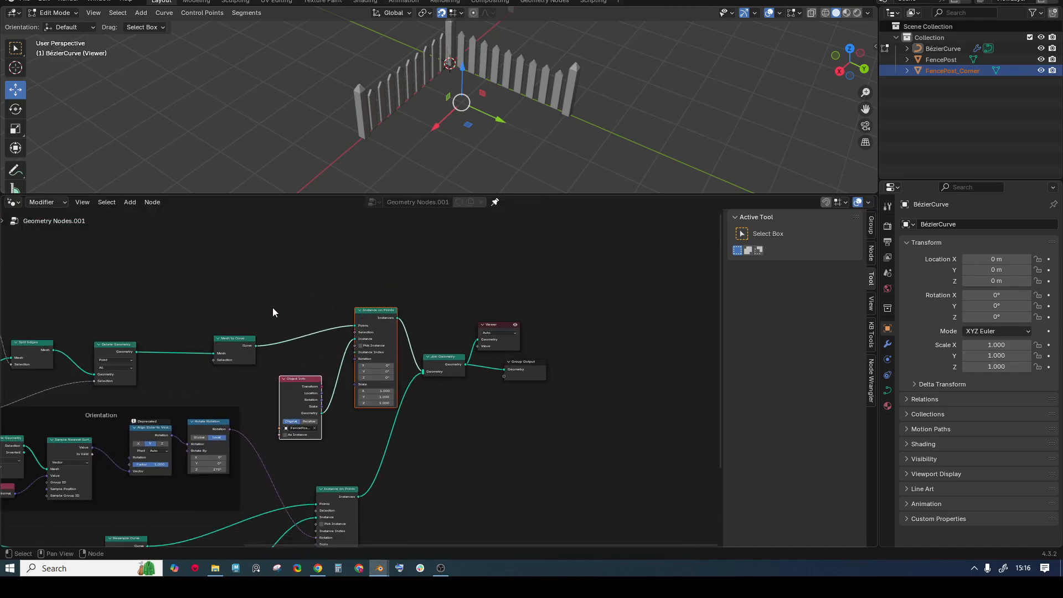
middle_click_drag(272, 308, 340, 303)
- Move the left corner curve point to test how the fence reshapes
middle_click_drag(461, 102, 445, 109)
left_click_drag(309, 113, 402, 174)
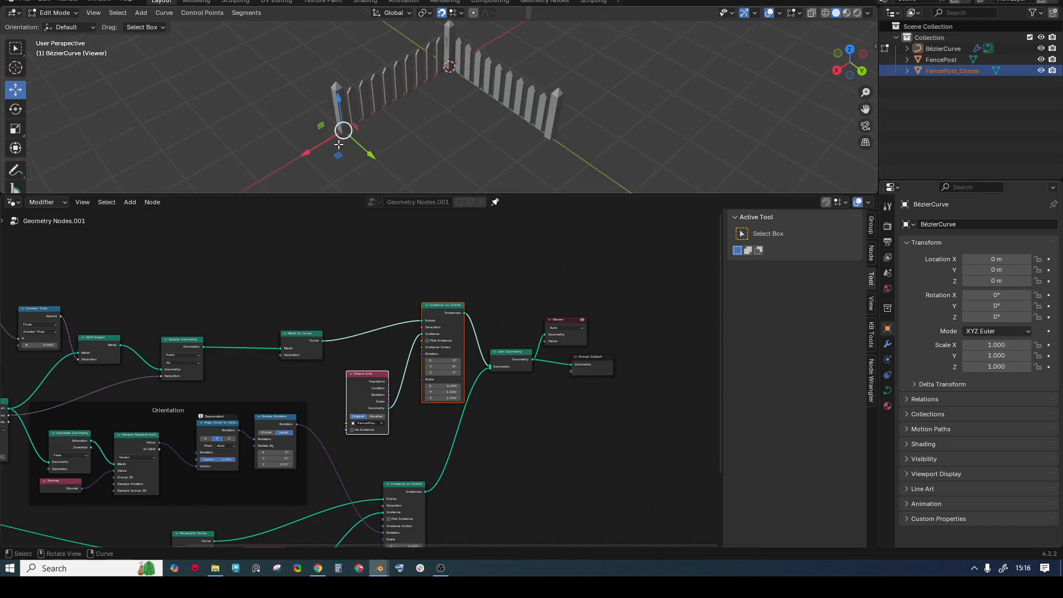
mouse_move(339, 155)
left_mouse_down()
mouse_move(221, 14)
mouse_move(383, 124)
mouse_move(127, 24)
mouse_move(376, 130)
mouse_move(460, 119)
mouse_move(254, 144)
mouse_move(375, 117)
mouse_move(185, 188)
mouse_move(427, 94)
mouse_move(294, 155)
mouse_move(387, 112)
mouse_move(474, 99)
mouse_move(362, 110)
mouse_move(221, 166)
mouse_move(368, 114)
mouse_move(334, 134)
left_mouse_up()
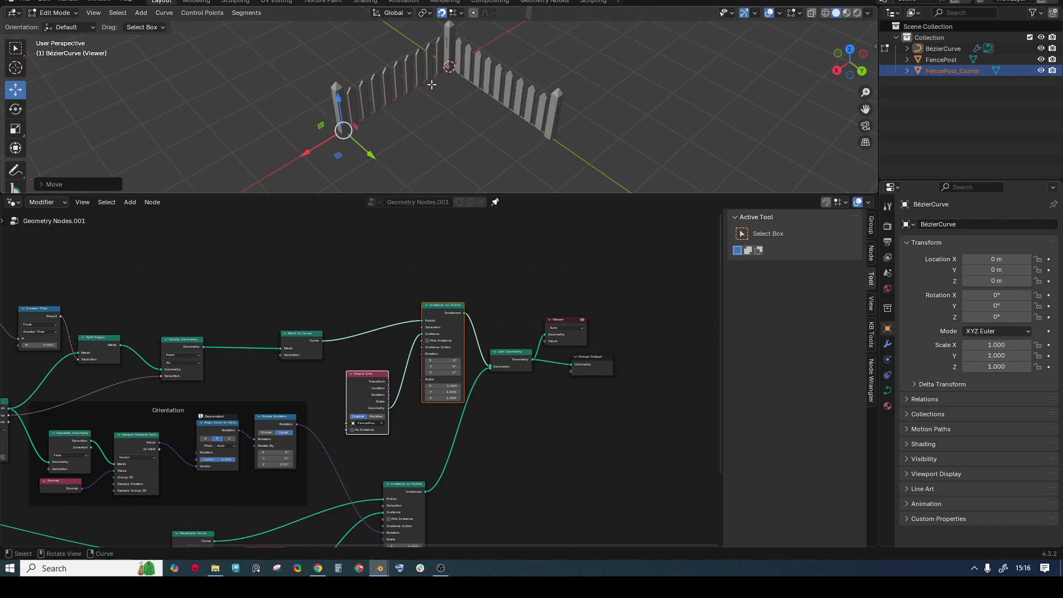
- Enlarge the node editor and shift the lower Instance on Points node to the right
left_click_drag(527, 195, 515, 144)
scroll(432, 217, "up", 3)
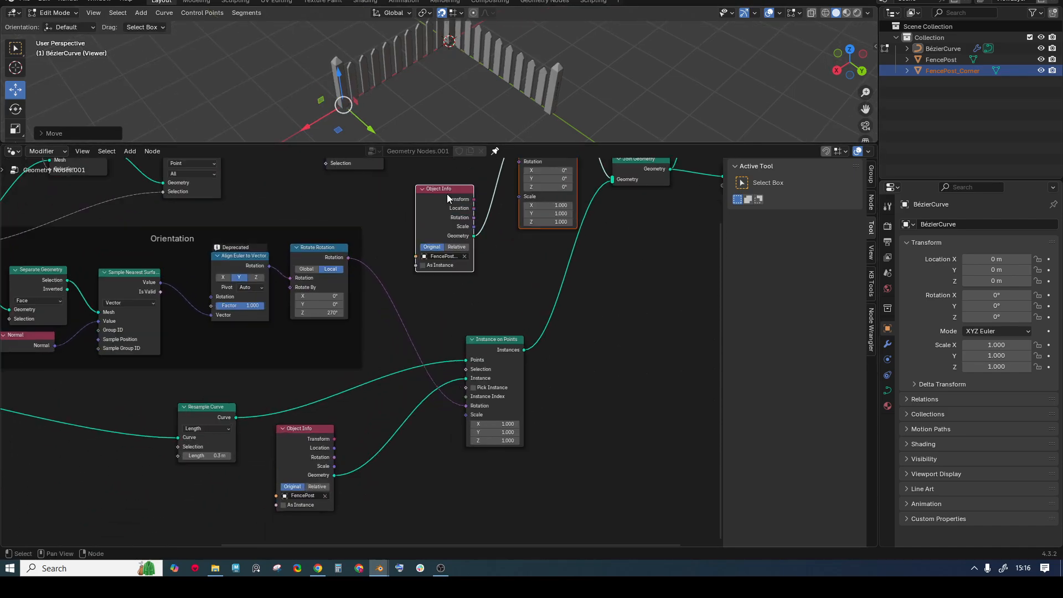
middle_click_drag(424, 256, 387, 283)
scroll(389, 283, "up", 1)
left_click_drag(460, 376, 498, 373)
middle_click_drag(461, 322, 405, 390)
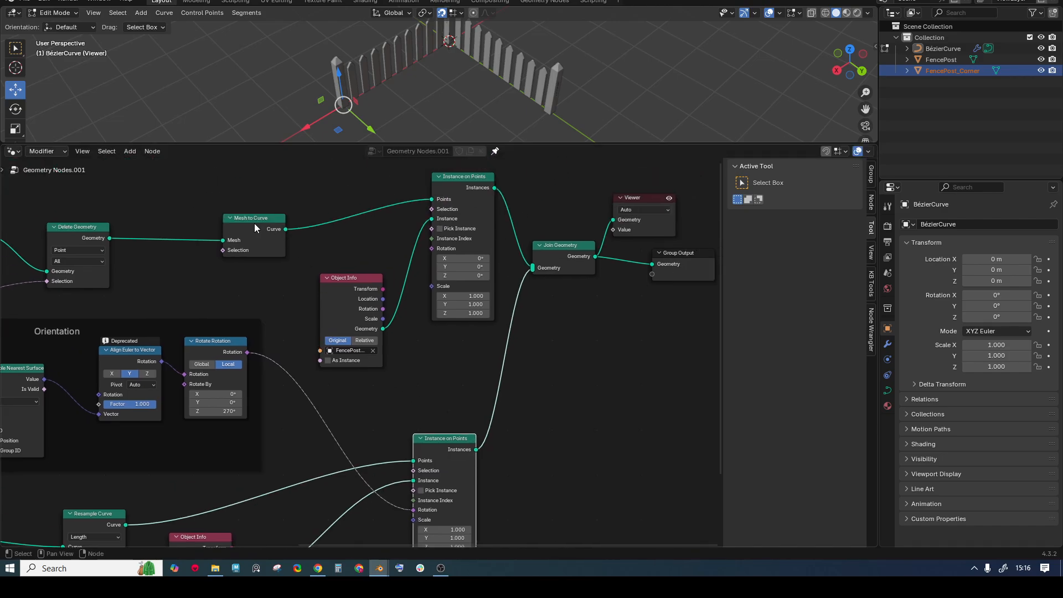
- Route the Mesh to Curve output through Resample Curve into the lower post instancer
left_click(255, 224)
left_click_drag(242, 220, 157, 220)
middle_click_drag(249, 262, 294, 218)
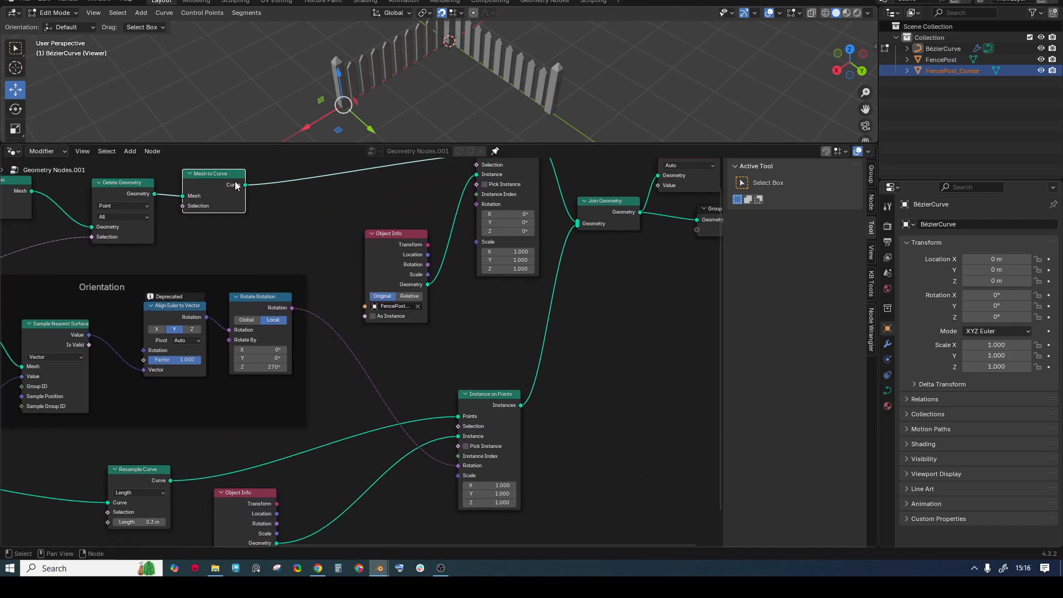
left_click_drag(244, 184, 448, 414)
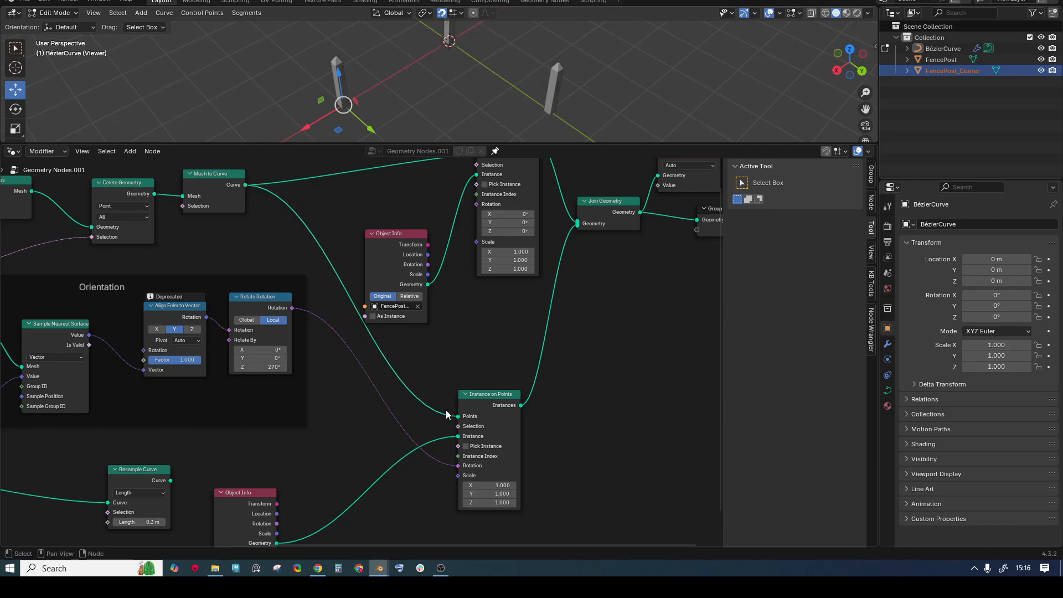
left_click_drag(152, 475, 411, 350)
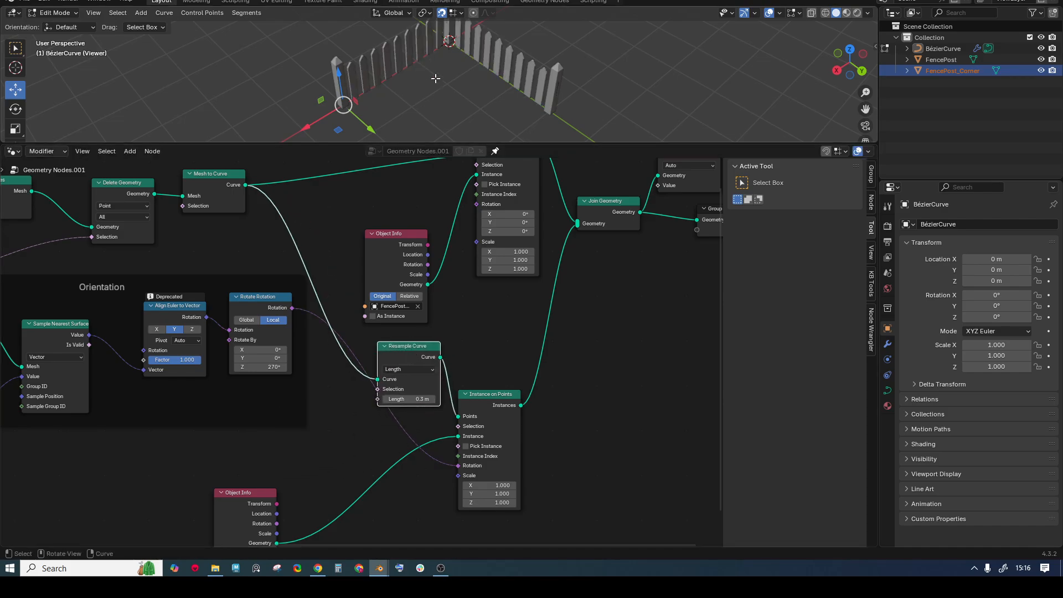
- Grab a curve control point and move it to check the fence updates
left_click_drag(536, 147, 537, 195)
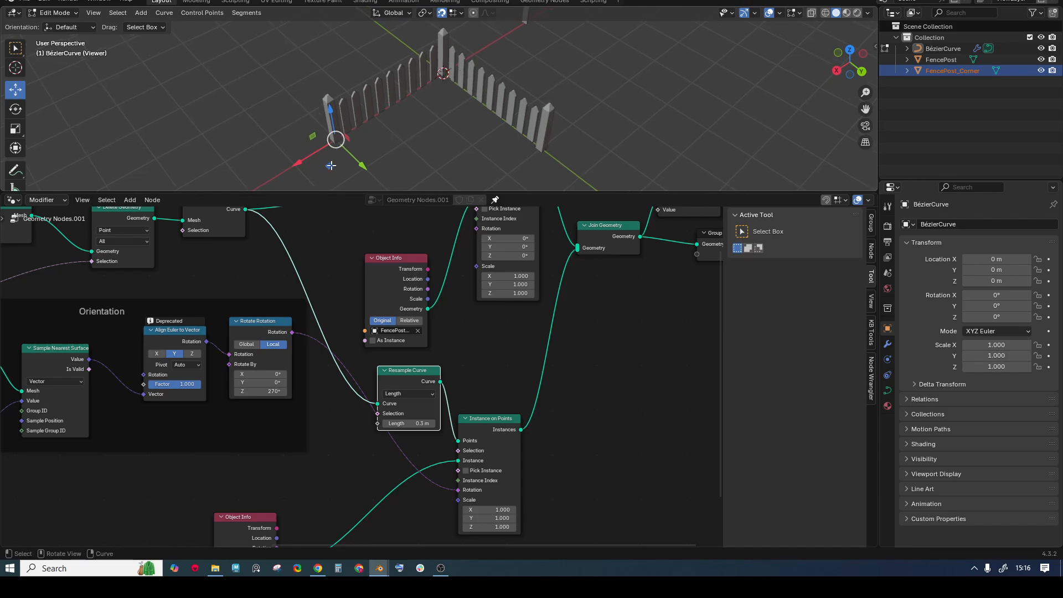
key("g")
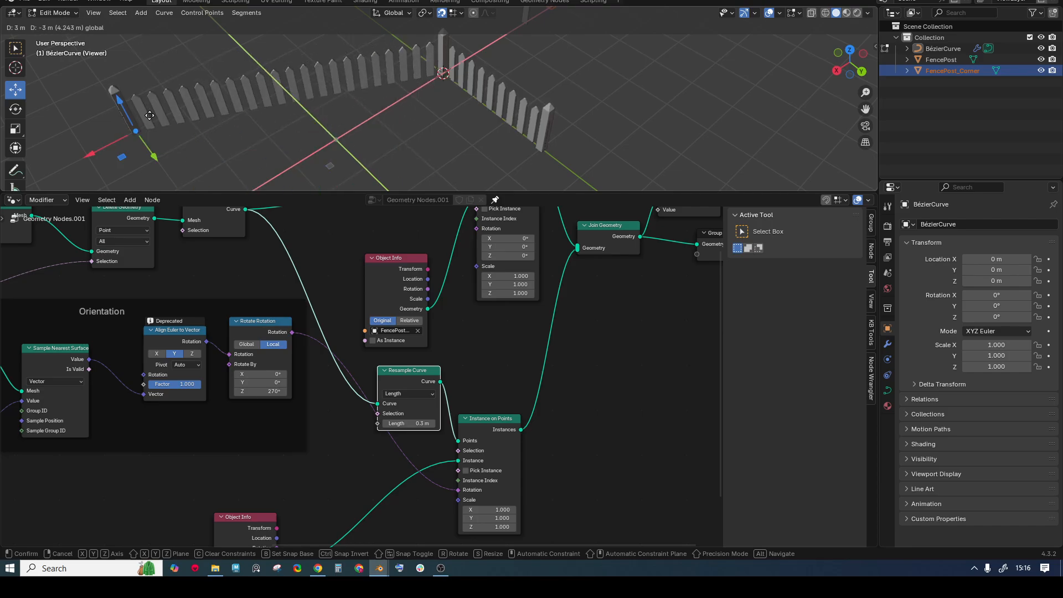
left_click(343, 129)
- Select the Split Edges node and reveal empty space above the node tree
middle_click_drag(111, 205, 221, 258)
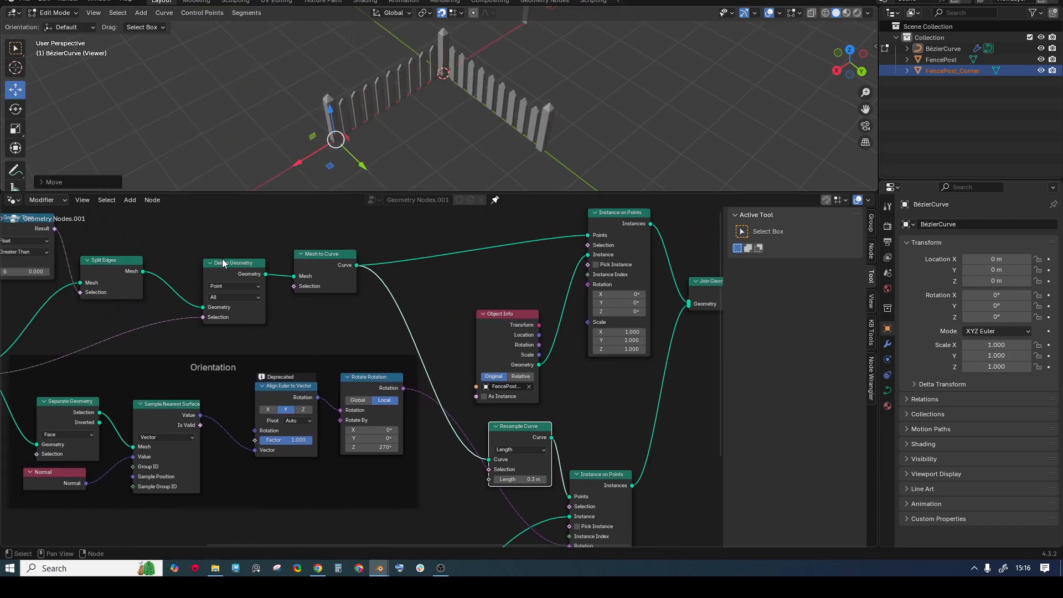
left_click(101, 260)
scroll(413, 299, "down", 2)
middle_click_drag(413, 299, 273, 276)
middle_click_drag(432, 426, 438, 526)
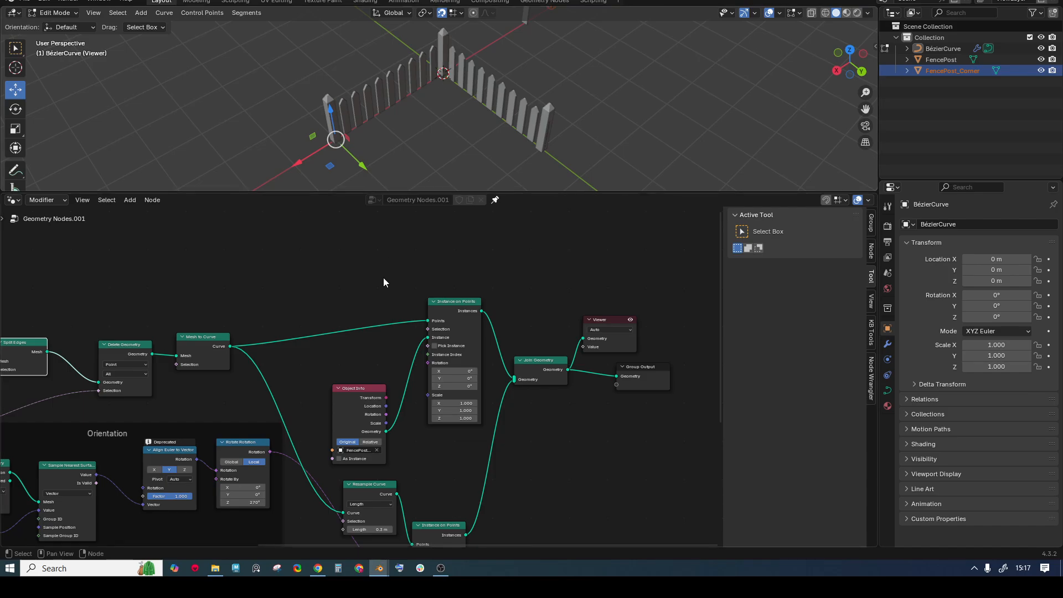
- Add an Endpoint Selection node and link it to the corner instancer's Selection
key("shift+a")
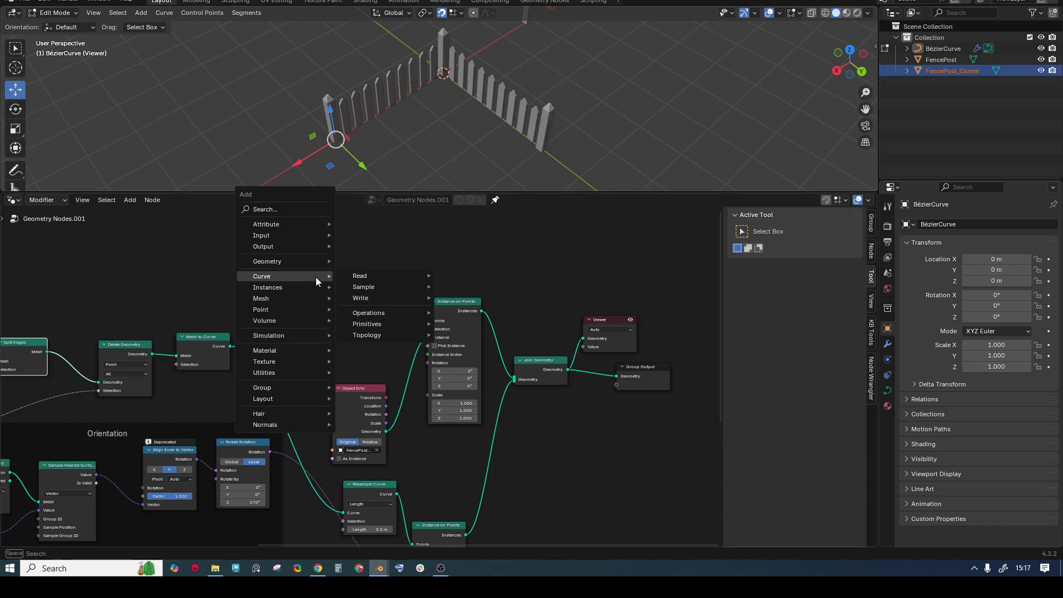
type("end")
key("Return")
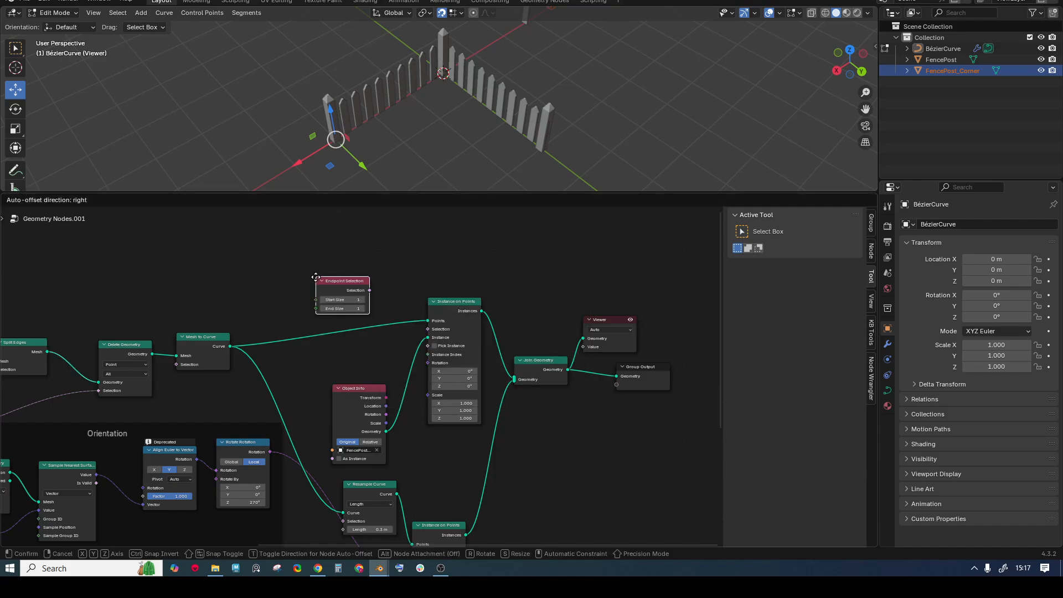
left_click(335, 285)
left_click_drag(371, 292, 431, 331)
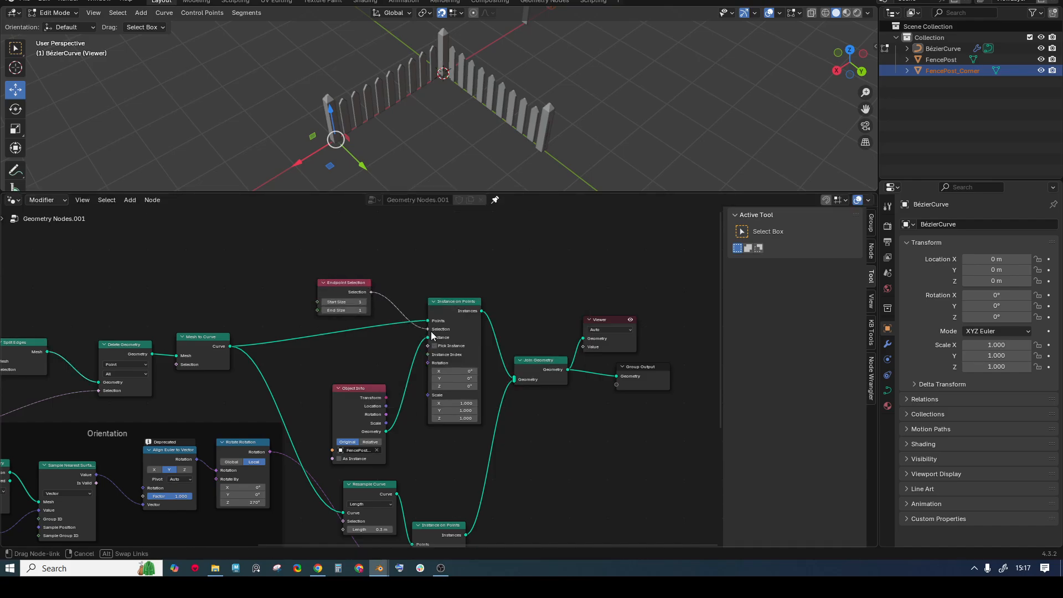
- Connect Endpoint Selection to the picket Instance on Points Selection socket as well
scroll(397, 311, "up", 2)
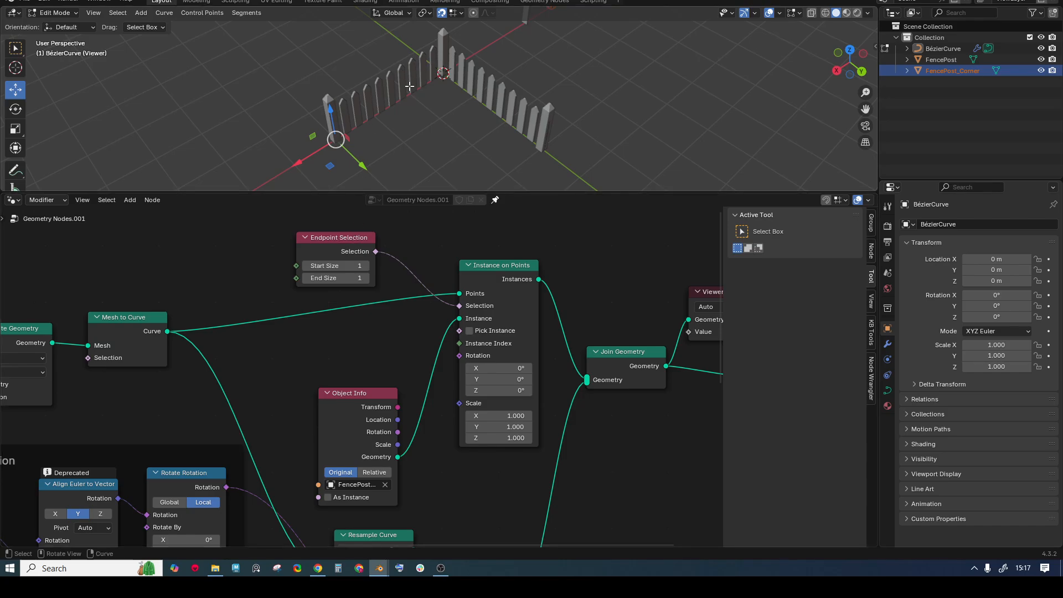
scroll(448, 370, "down", 2)
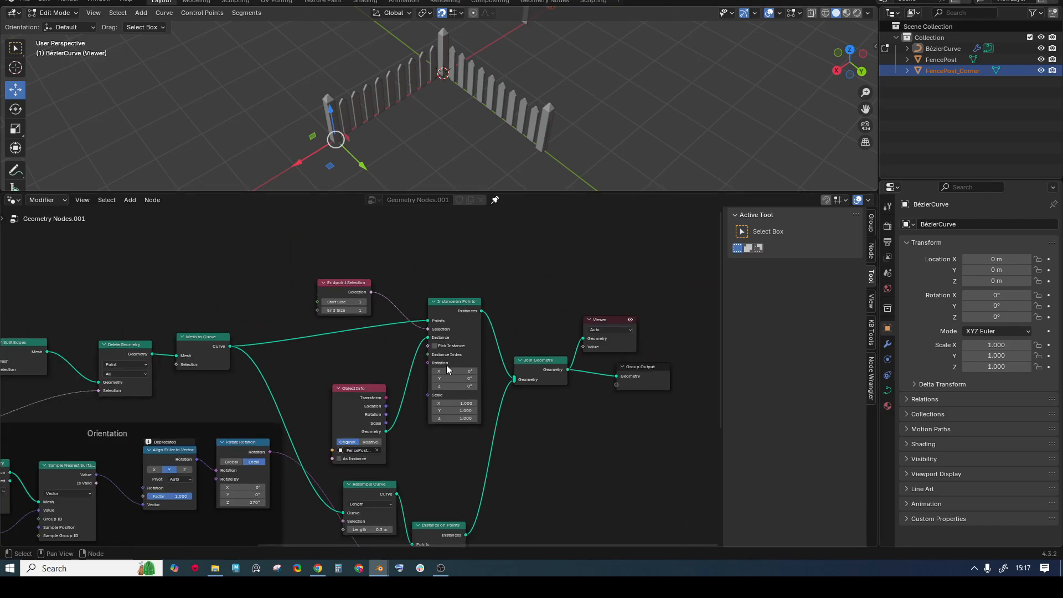
scroll(447, 369, "down", 3, "shift")
left_click_drag(432, 450, 493, 394)
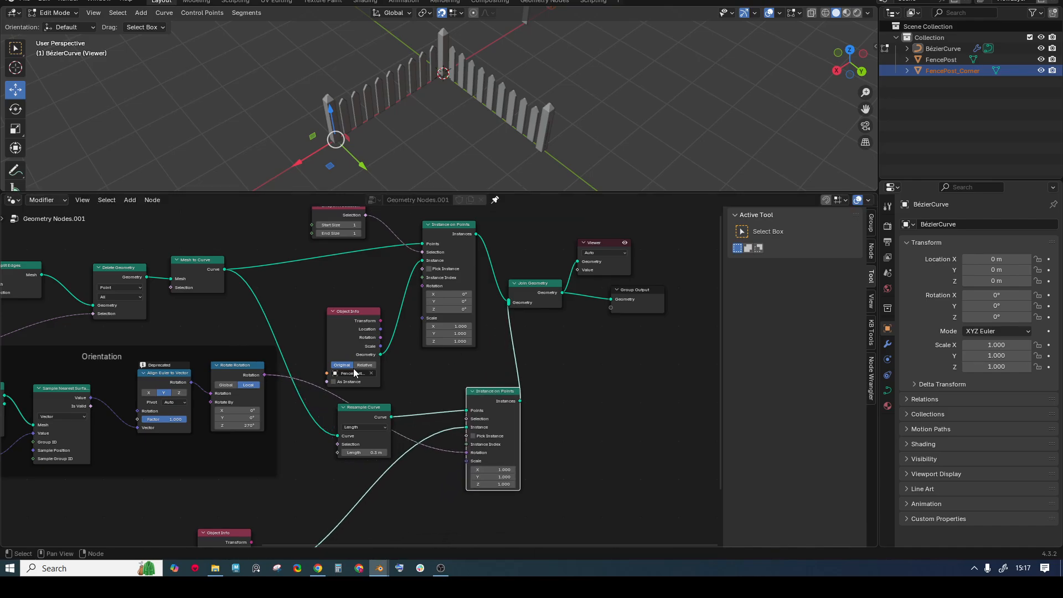
left_click_drag(365, 216, 466, 419)
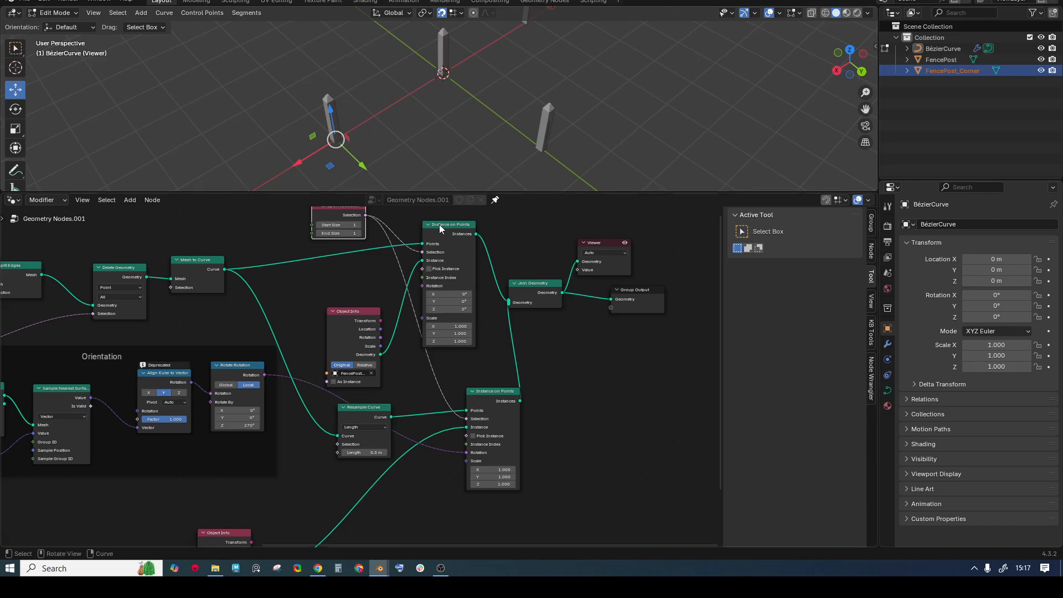
scroll(476, 354, "up", 1)
- Search 'boolea' and place a Boolean input node in the tree
key("shift+a")
mouse_move(429, 358)
type("boolea")
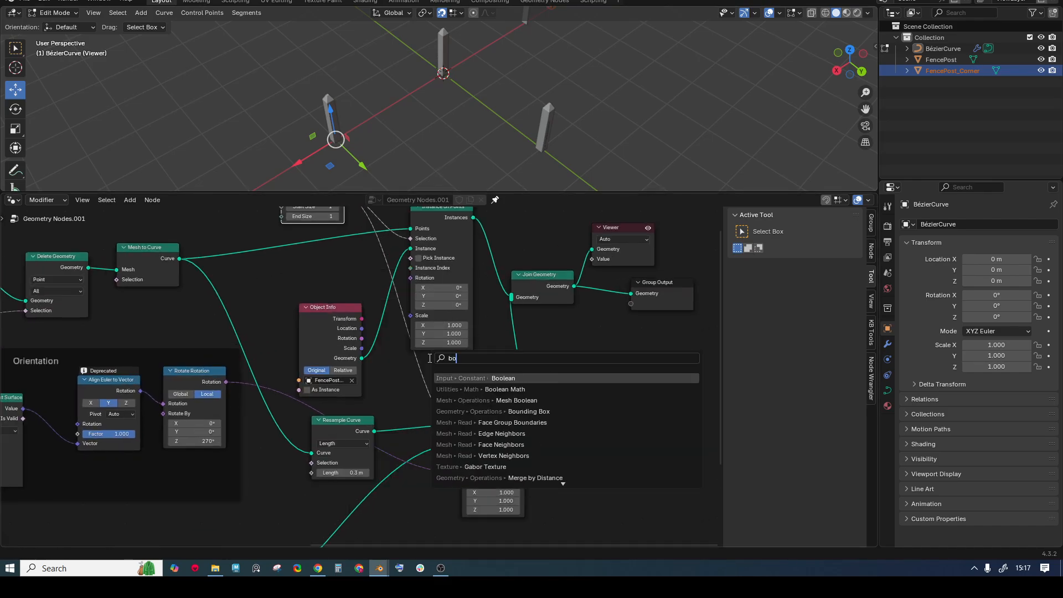
left_click(505, 376)
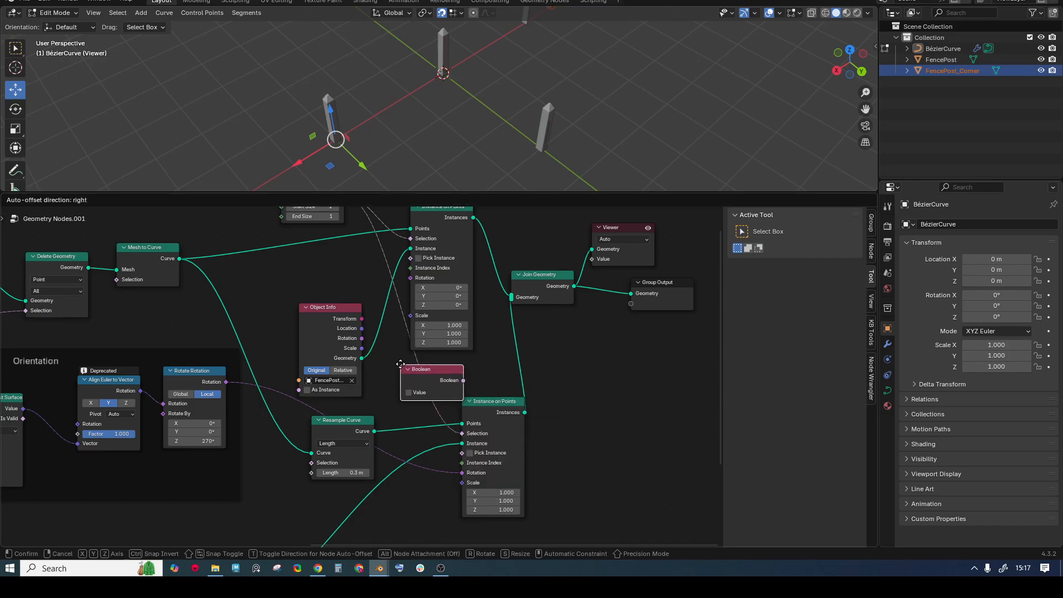
left_click(594, 369)
- Insert a Boolean Math node set to Not on the picket selection link
key("shift+a")
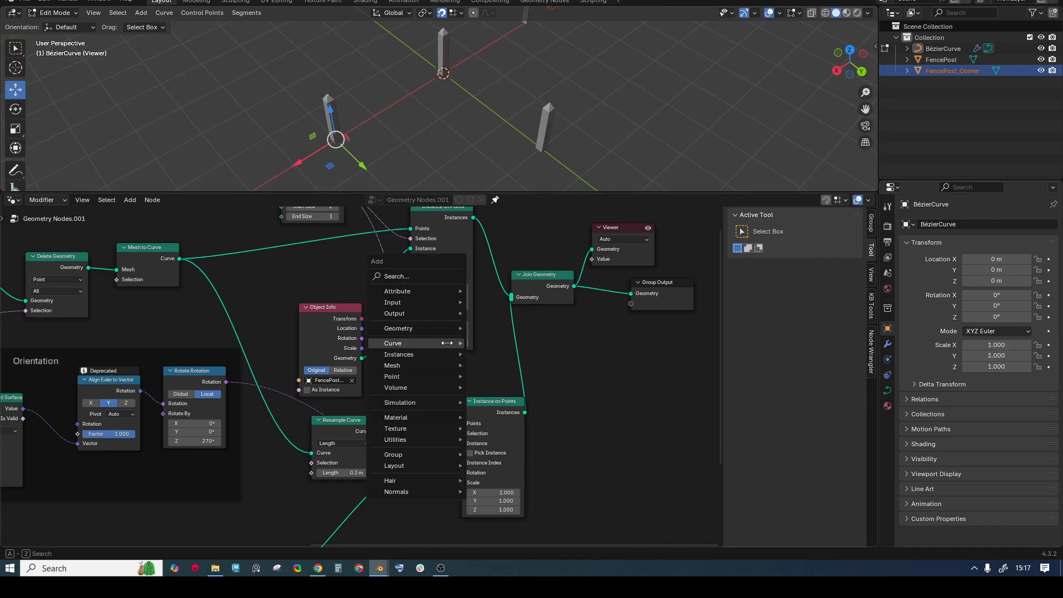
type("boolea")
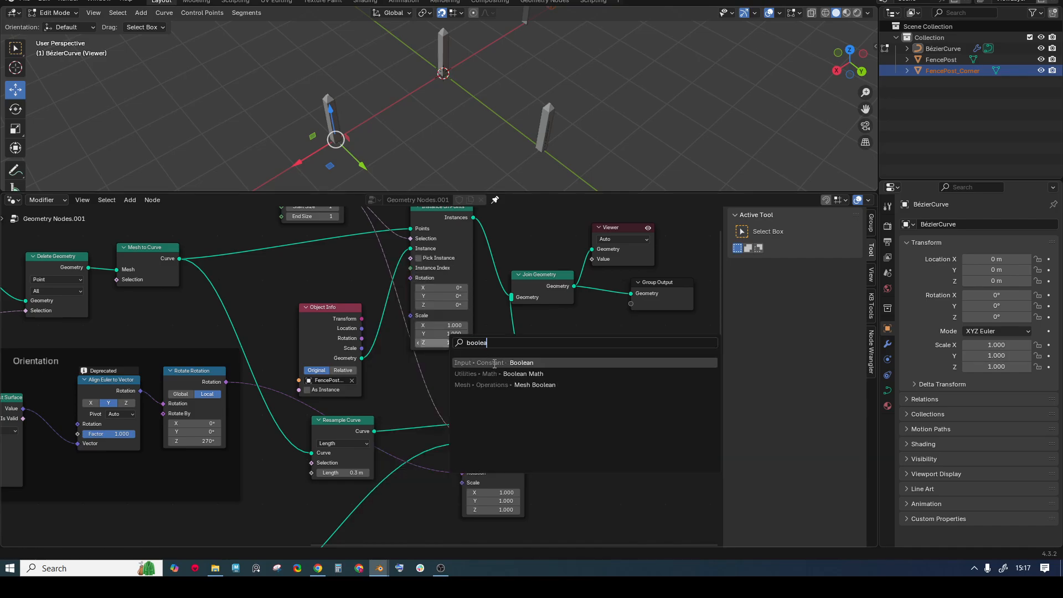
left_click(520, 374)
left_click(410, 381)
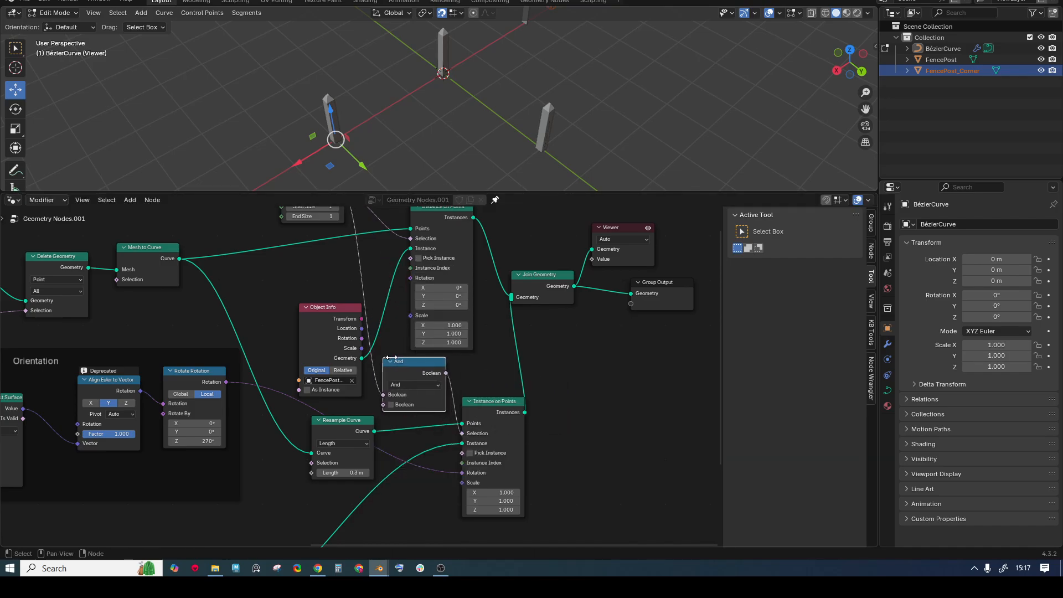
left_click(410, 384)
left_click(411, 429)
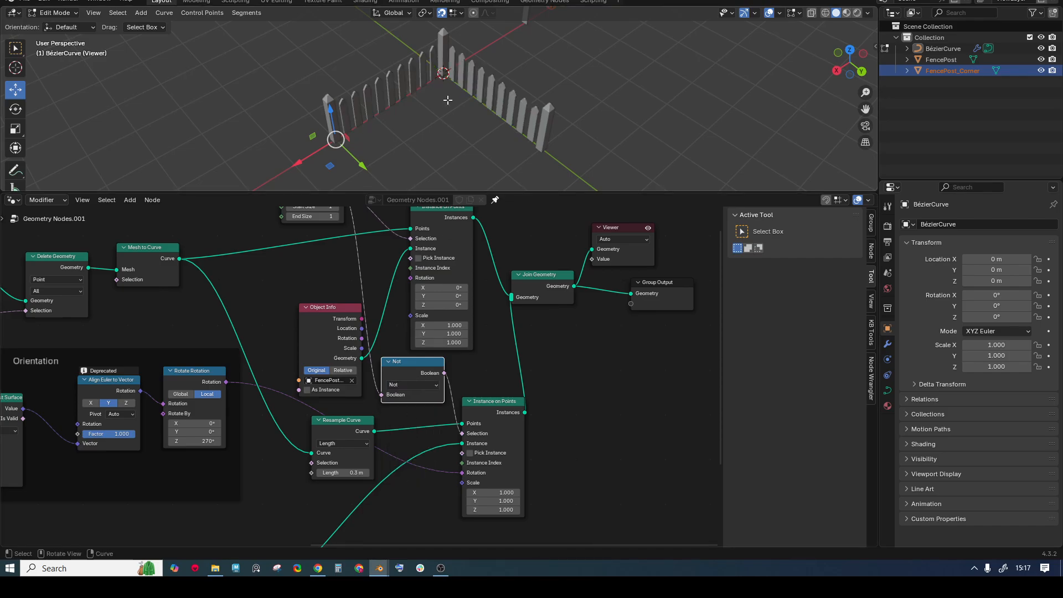
- Select the Endpoint Selection and Not nodes to check the inverted selection chain
middle_click_drag(380, 218, 368, 291)
left_click(318, 245)
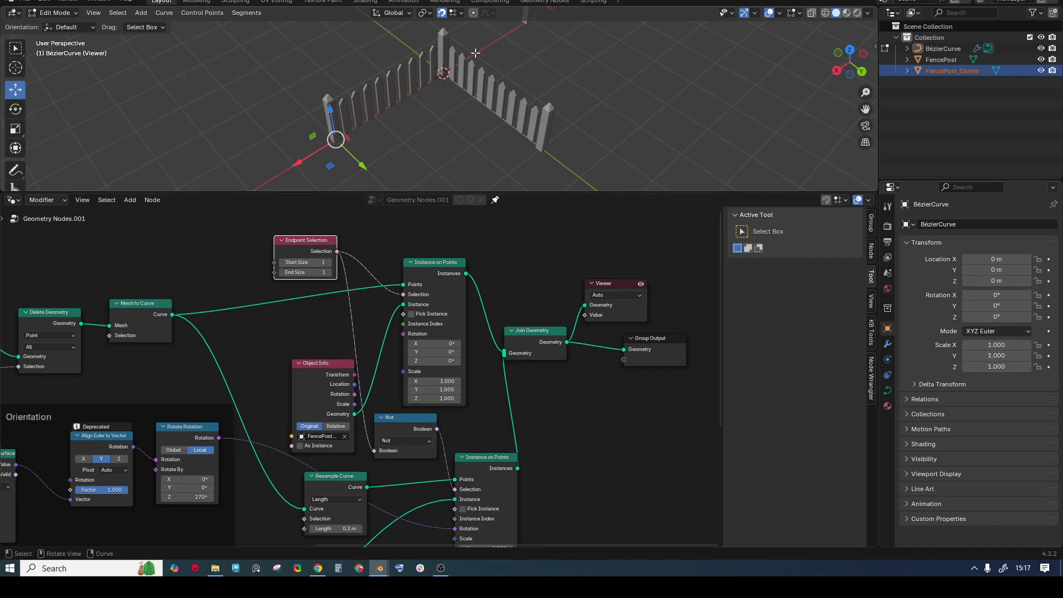
middle_click_drag(428, 393, 400, 322)
left_click(369, 353)
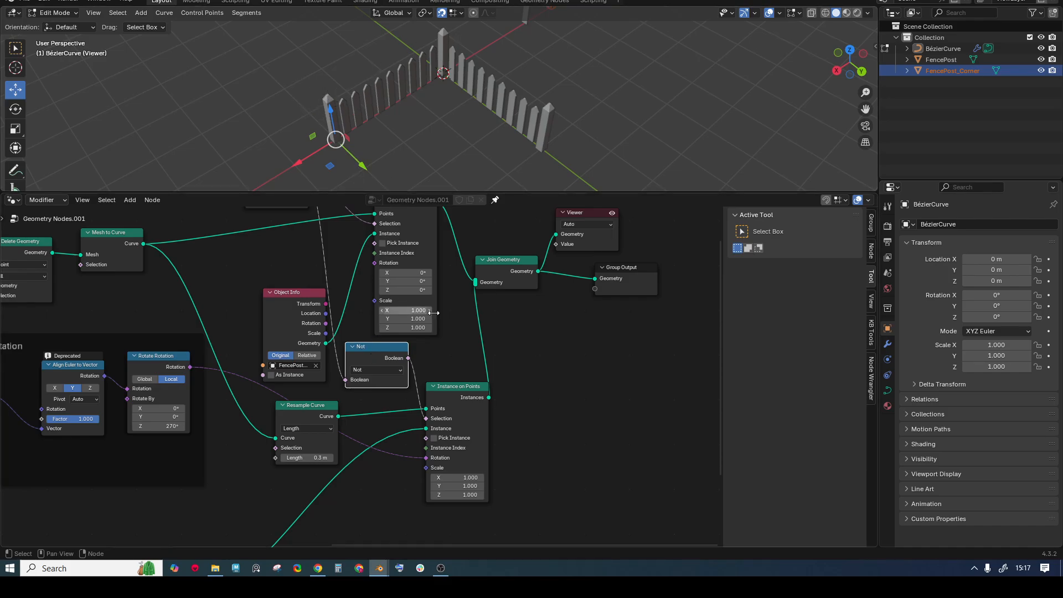
- Spread the layout by moving the output nodes, both instancers and Object Info rightward
scroll(496, 348, "down", 1)
middle_click_drag(497, 319, 426, 348)
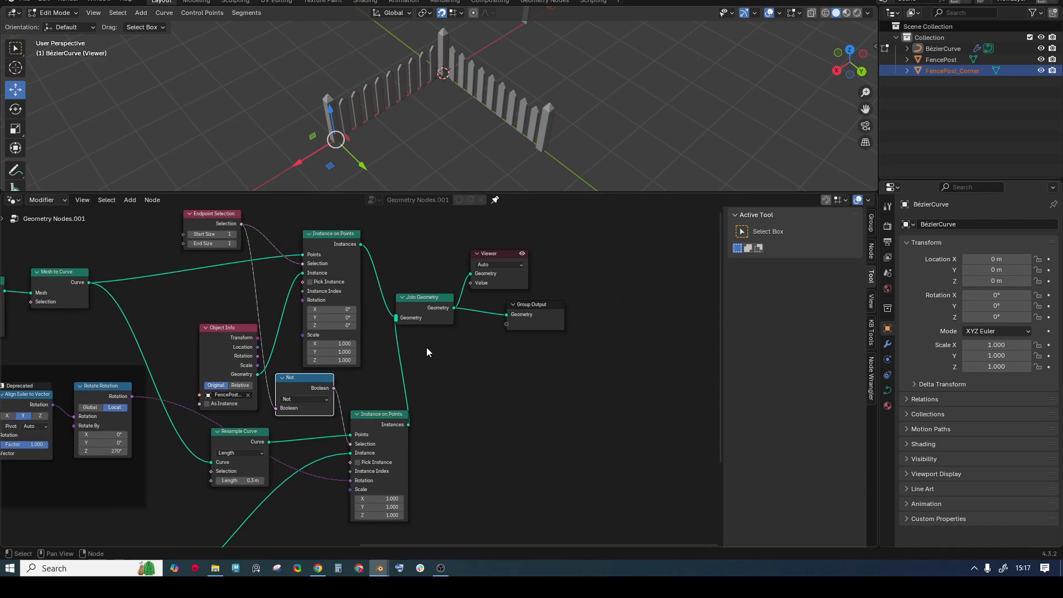
scroll(427, 347, "down", 4)
left_click_drag(407, 266, 566, 372)
left_click_drag(407, 318, 542, 293)
left_click_drag(377, 410, 411, 410)
left_click_drag(336, 285, 414, 269)
left_click_drag(265, 355, 299, 330)
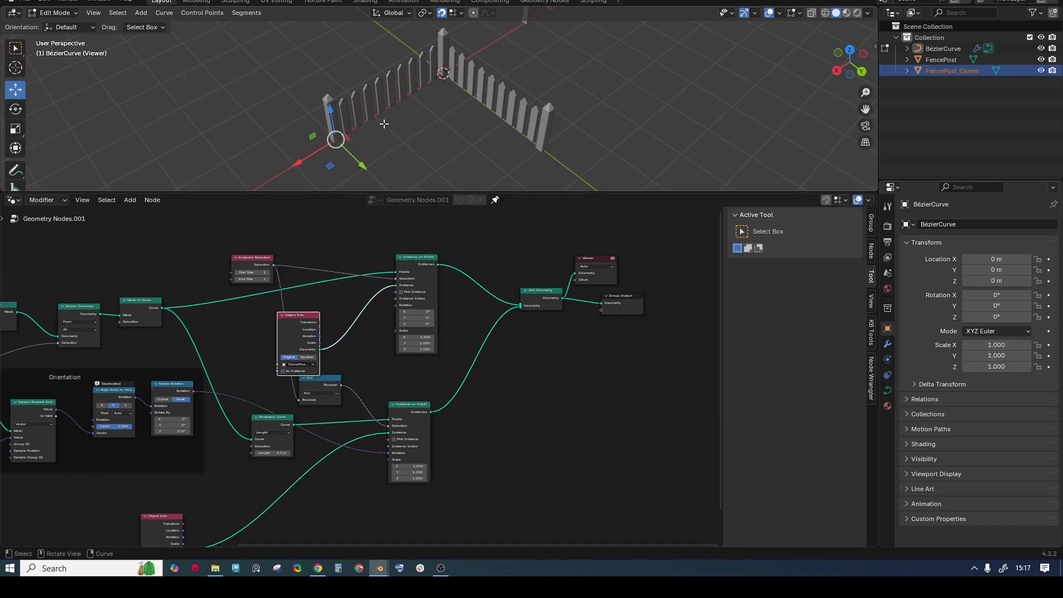
left_click_drag(330, 166, 443, 103)
- Undo the end-point move, then pull the right end point out to lengthen the fence
key("ctrl+z")
left_click(560, 141)
left_click_drag(543, 177, 573, 177)
scroll(574, 176, "down", 3)
middle_click_drag(415, 57, 449, 57)
key("shift+b")
left_click_drag(428, 49, 626, 136)
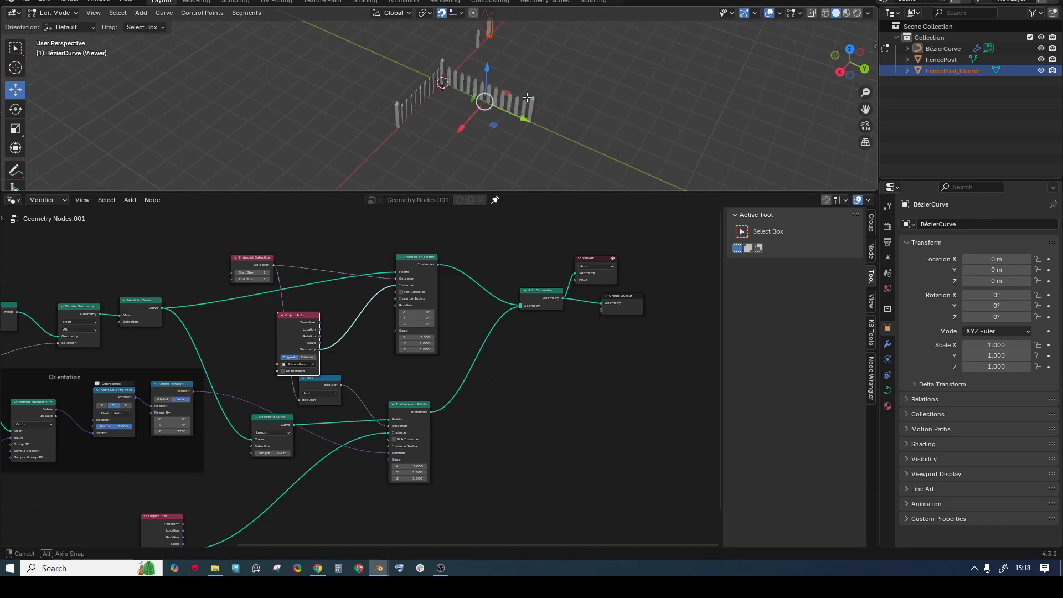
- Subdivide the curve segment and move the new middle point along X
left_click(246, 14)
left_click(261, 25)
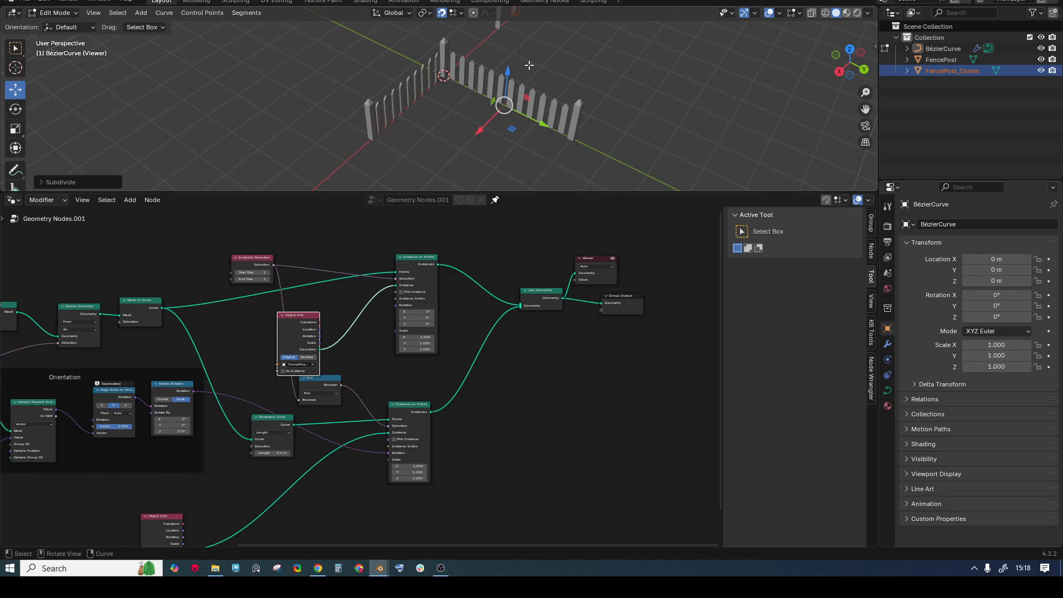
left_click(507, 59)
left_click_drag(489, 88, 520, 161)
left_click(628, 152)
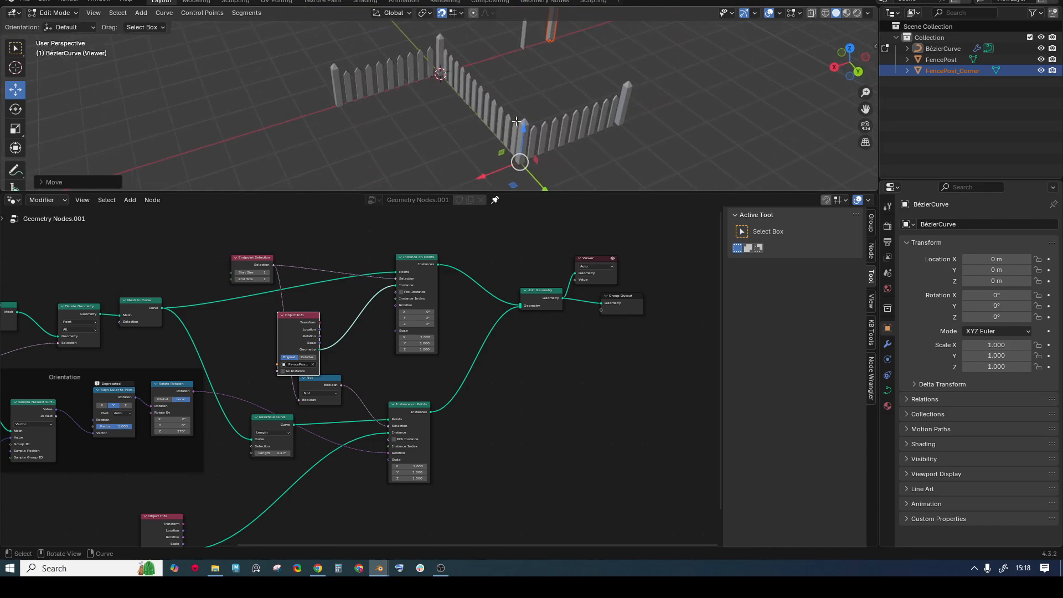
- Orbit around the L-shaped fence corner and pan the node tree back to the mesh nodes
left_click_drag(560, 193, 431, 213)
middle_click_drag(391, 251, 494, 369)
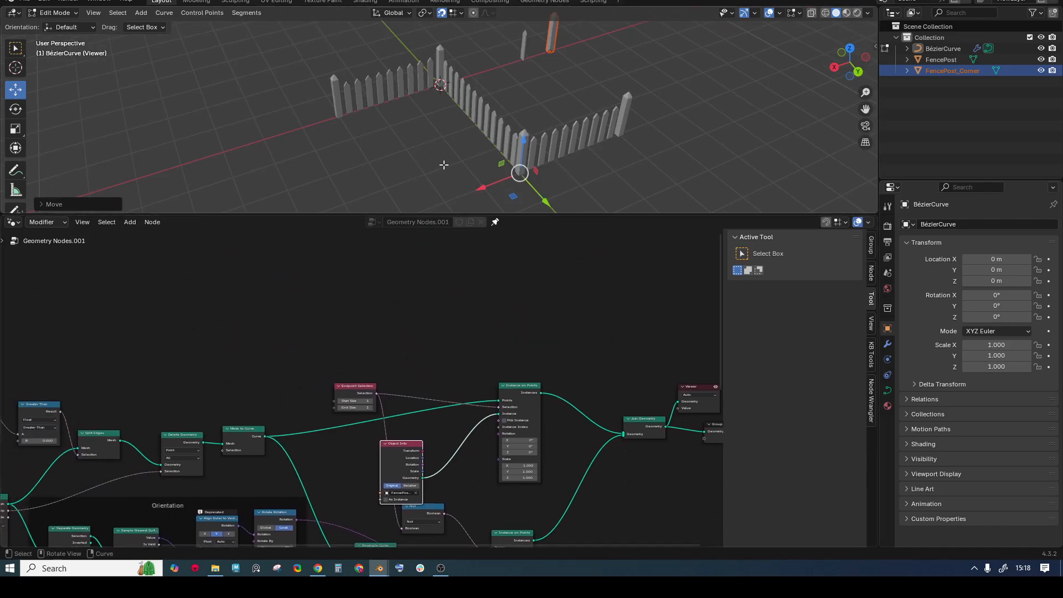
scroll(416, 84, "up", 2)
middle_click_drag(287, 84, 289, 43)
left_click_drag(278, 48, 432, 51)
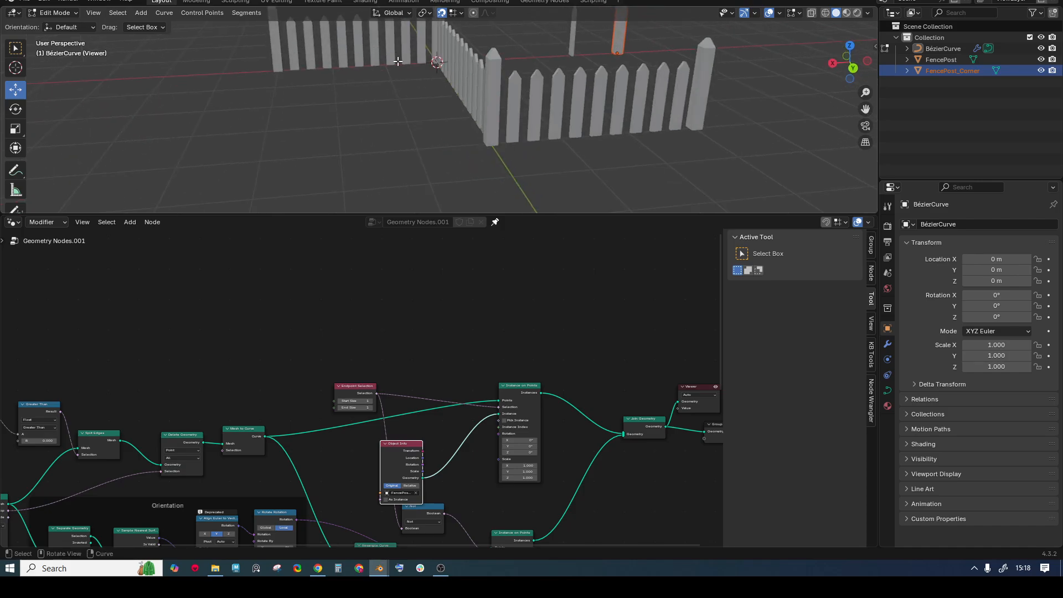
middle_click_drag(413, 67, 400, 92)
middle_click_drag(490, 93, 471, 150)
middle_click_drag(206, 422, 227, 404)
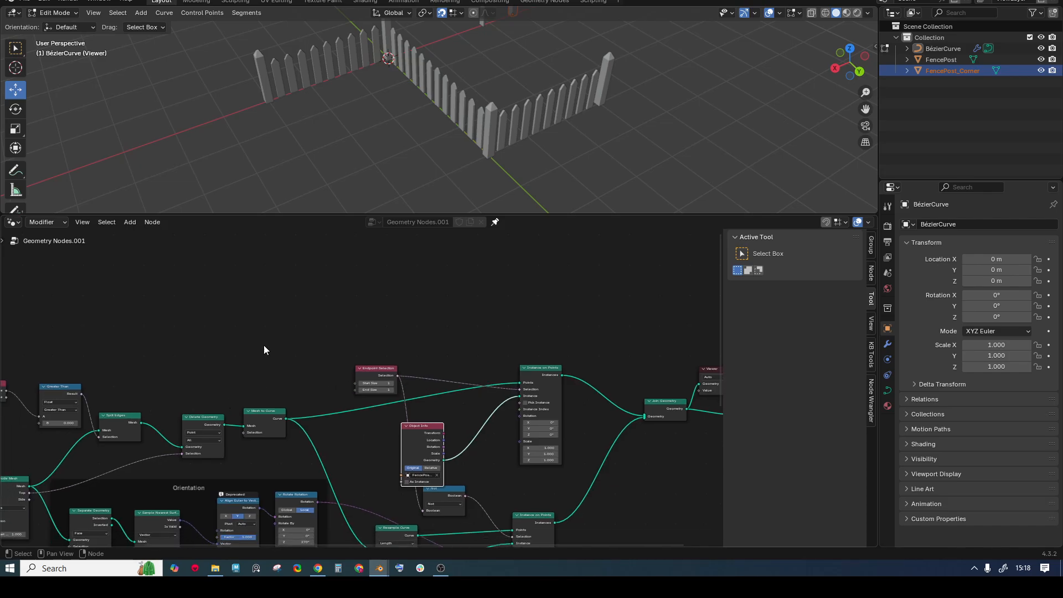
middle_click_drag(250, 228, 379, 245)
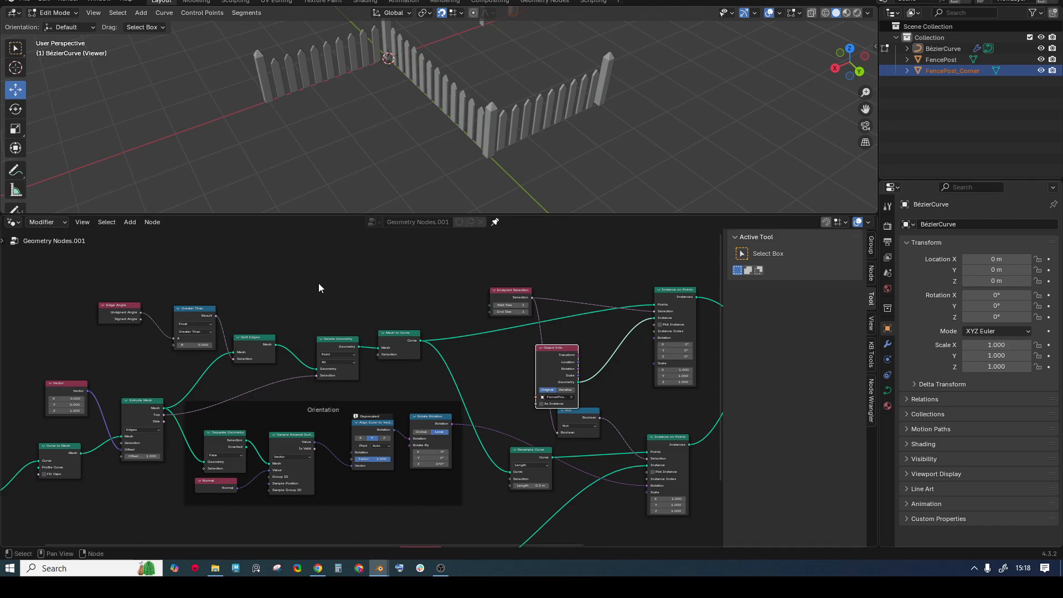
scroll(318, 286, "up", 2)
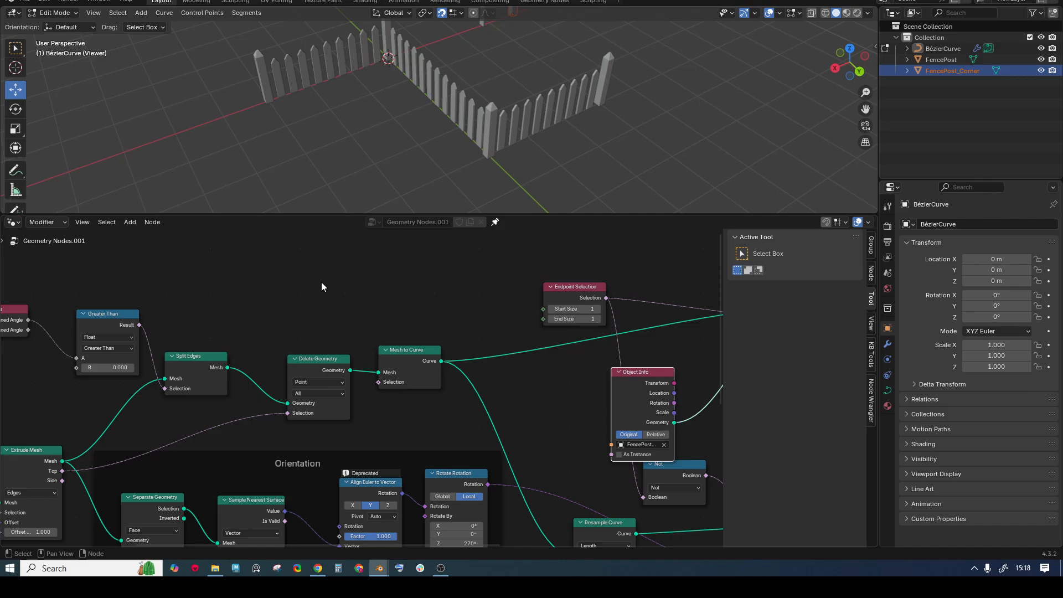
- Duplicate Extrude Mesh and feed it the Split Edges mesh output
middle_click_drag(321, 286, 299, 318)
left_click(204, 400, "ctrl+shift")
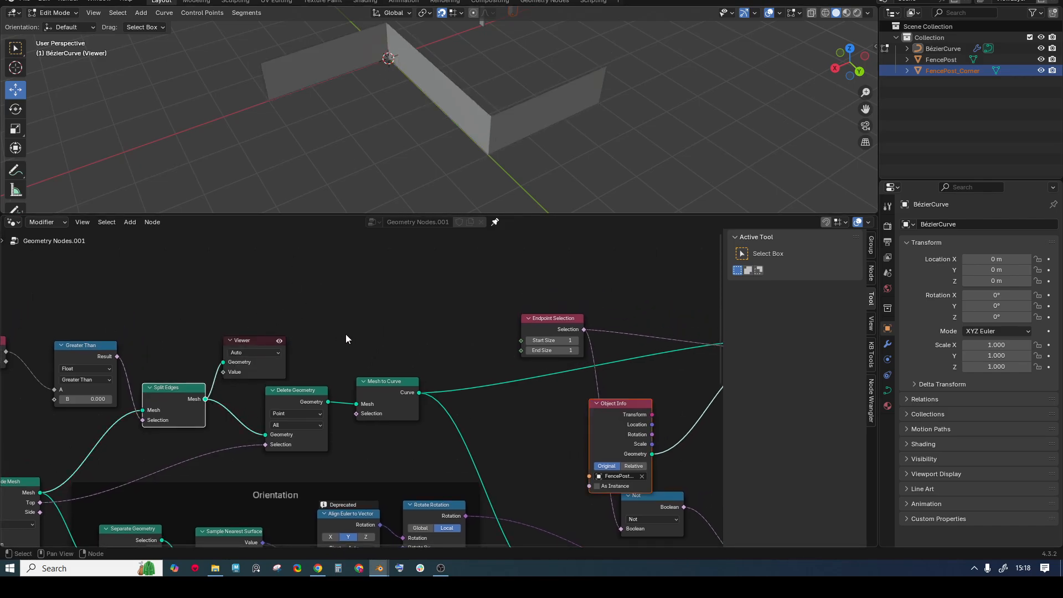
scroll(114, 413, "down", 1)
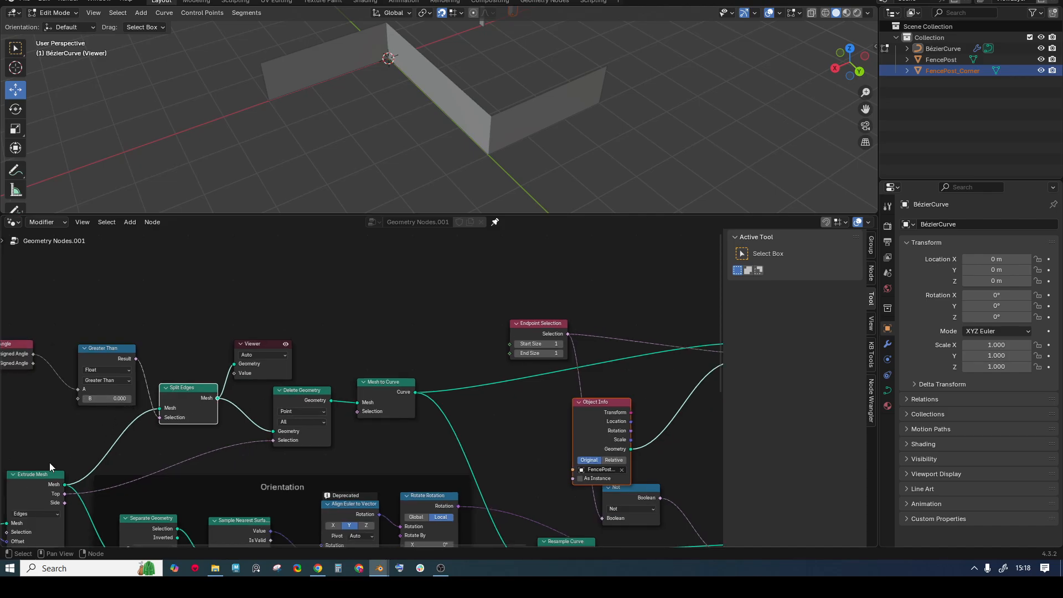
left_click(41, 475)
key("shift+d")
left_click(334, 247)
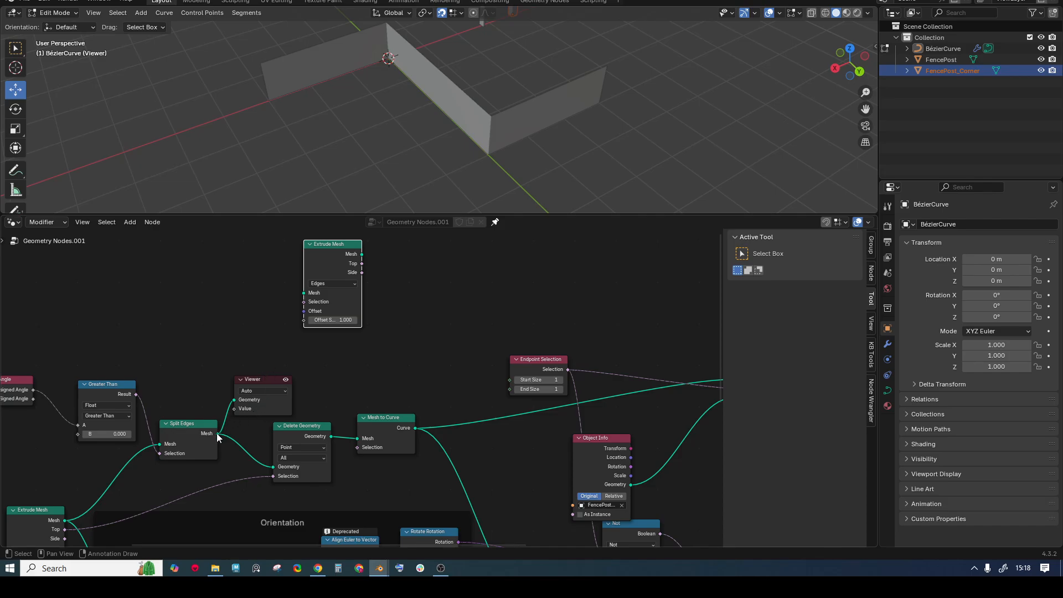
left_click_drag(218, 434, 302, 294)
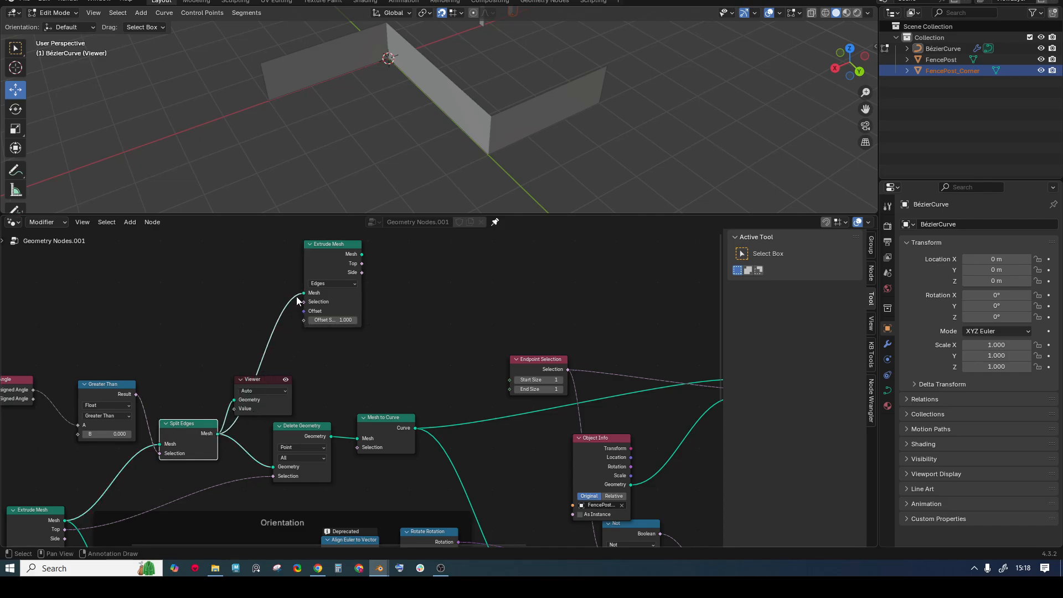
- Delete the old Viewer and preview the new Extrude Mesh output in the viewport
left_click(273, 381)
key("x")
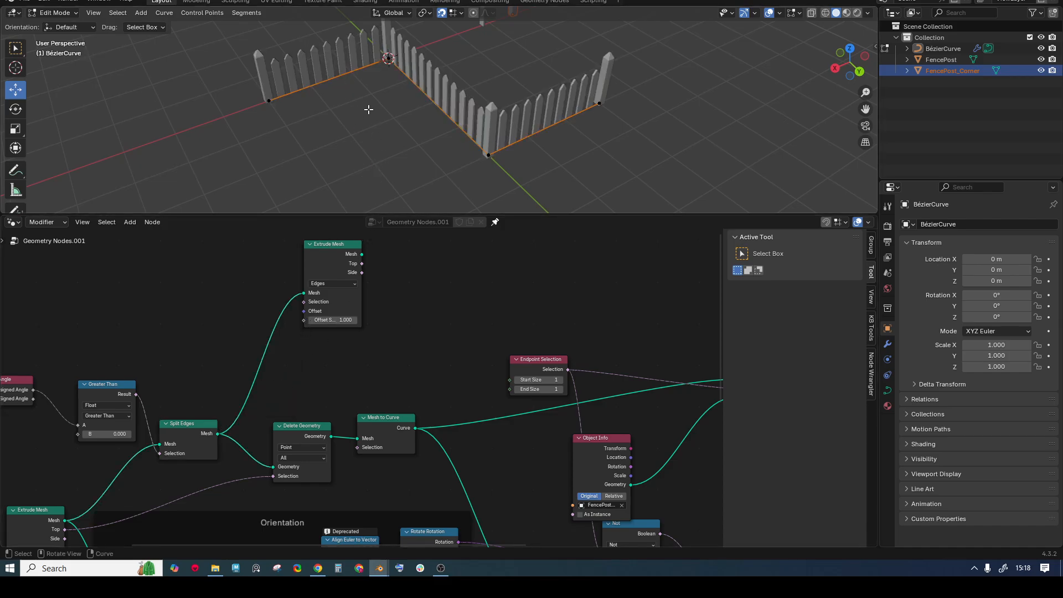
left_click(364, 255, "ctrl+shift")
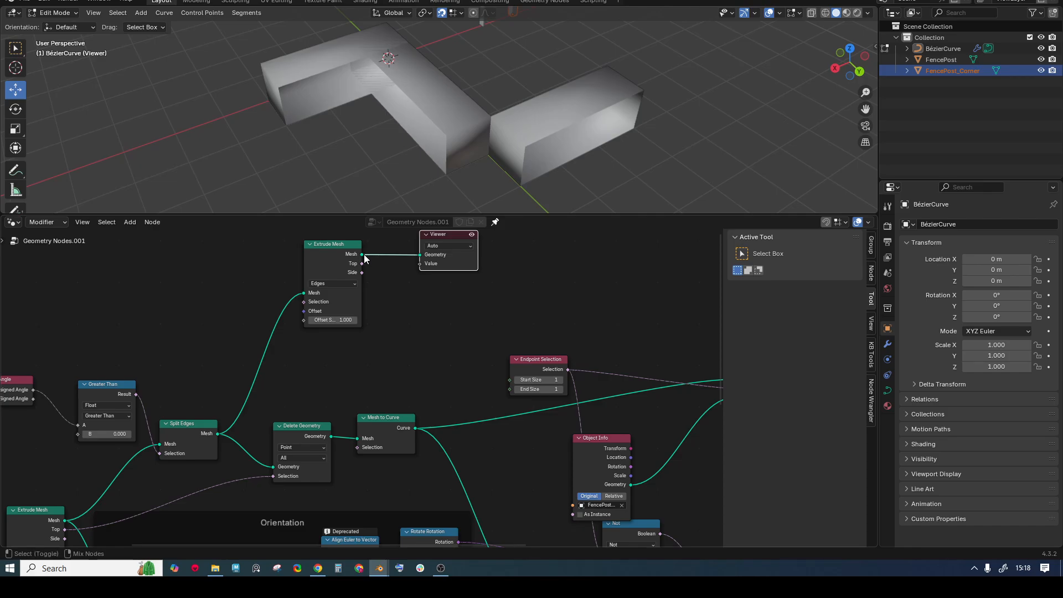
left_click(362, 254, "shift")
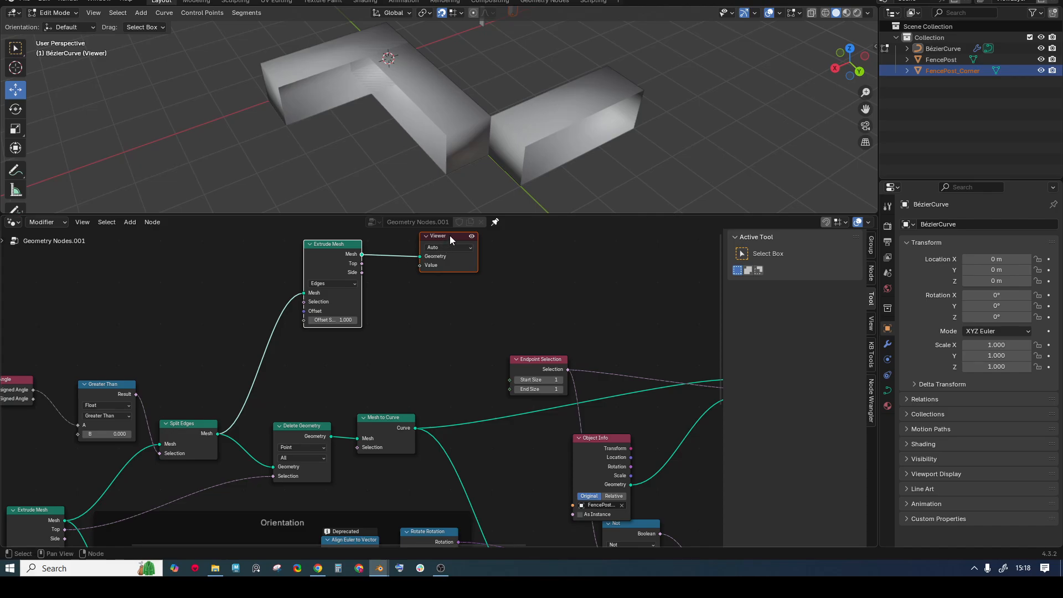
scroll(408, 277, "down", 1)
middle_click_drag(402, 284, 394, 309)
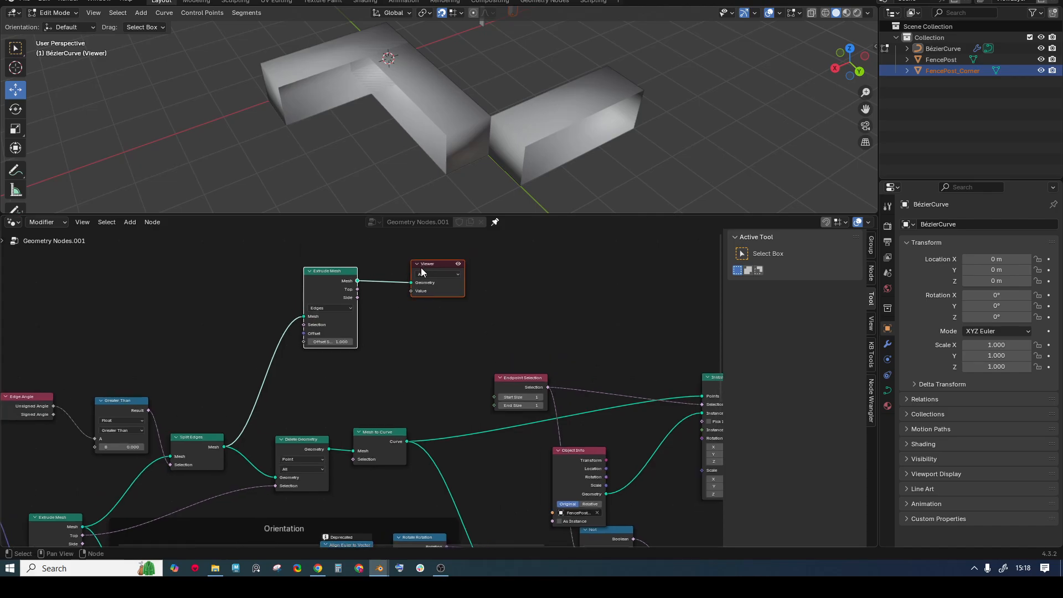
scroll(376, 327, "up", 1)
left_click(326, 294)
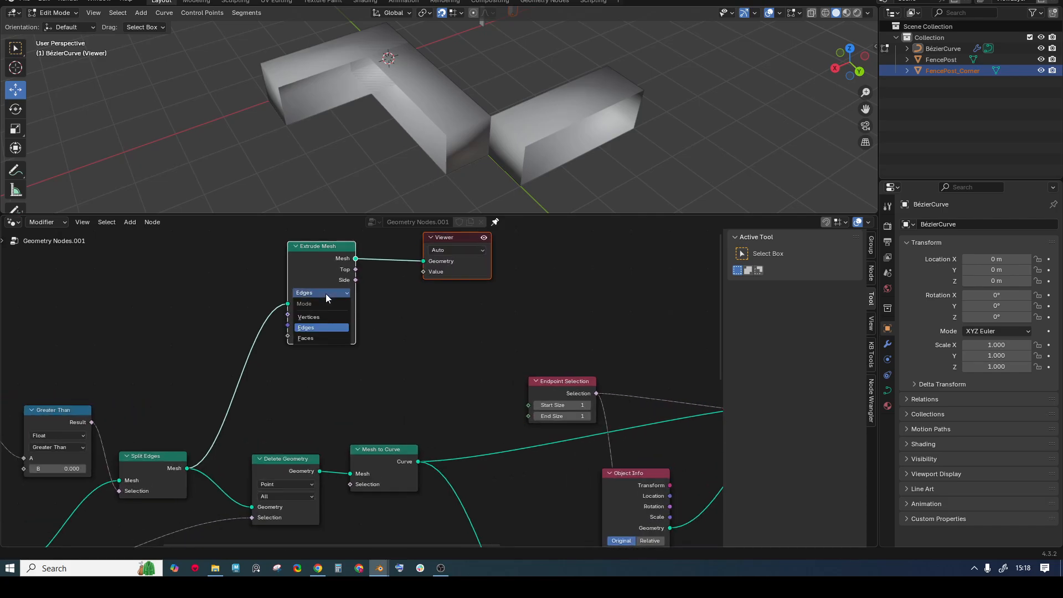
- Set Extrude Mesh mode to Faces and shift it with the Viewer to the right
left_click(314, 337)
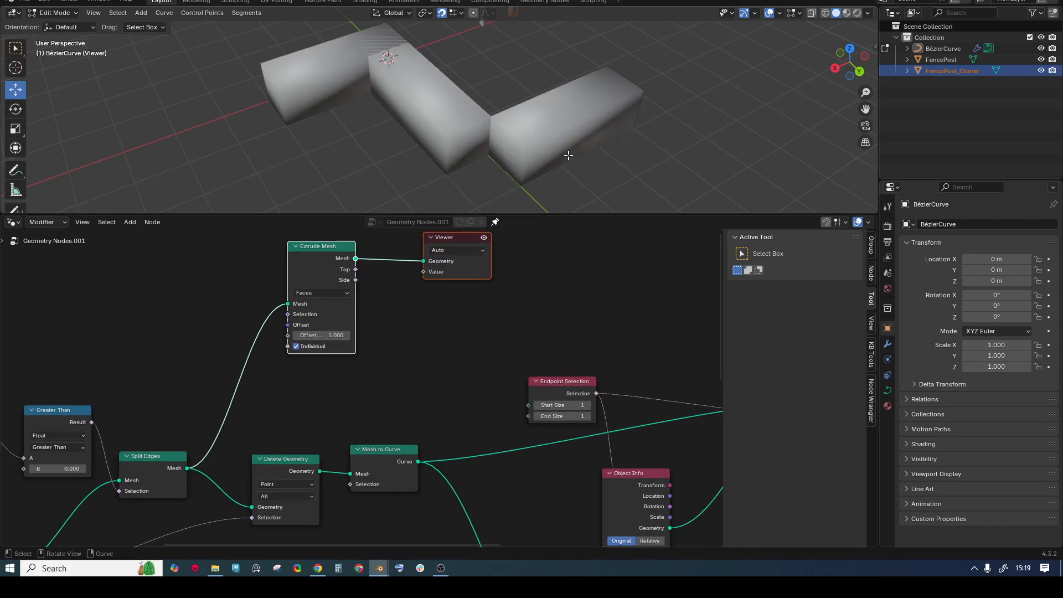
middle_click_drag(446, 302, 338, 360)
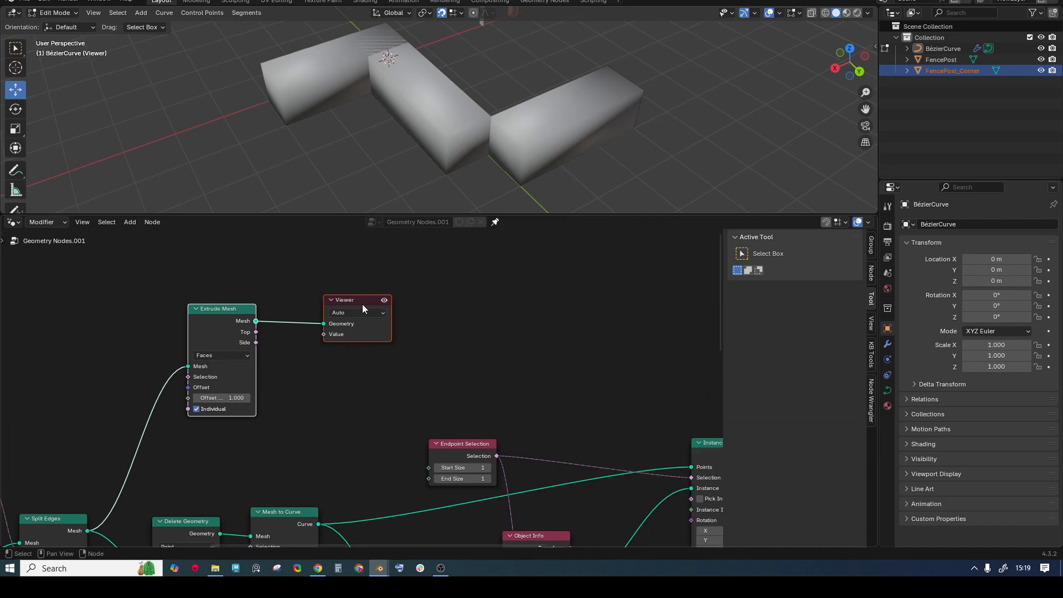
left_click_drag(362, 304, 637, 274)
left_click(384, 278)
- Insert Transform Geometry after Extrude Mesh with Translation Z 0.7 m and Scale Z 0.1
key("shift+a")
type("tran")
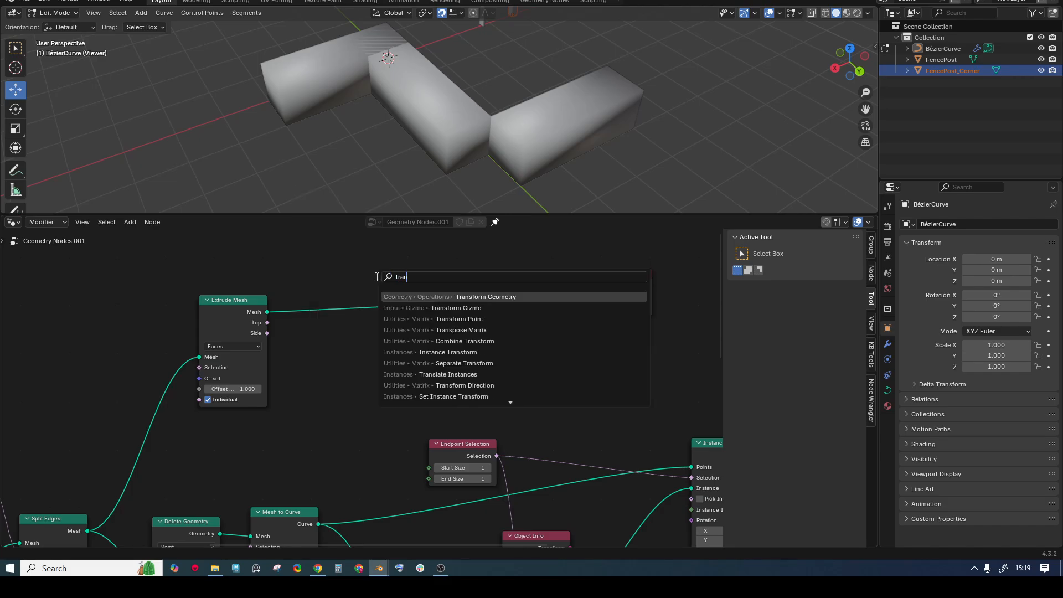
key("Return")
left_click(353, 267)
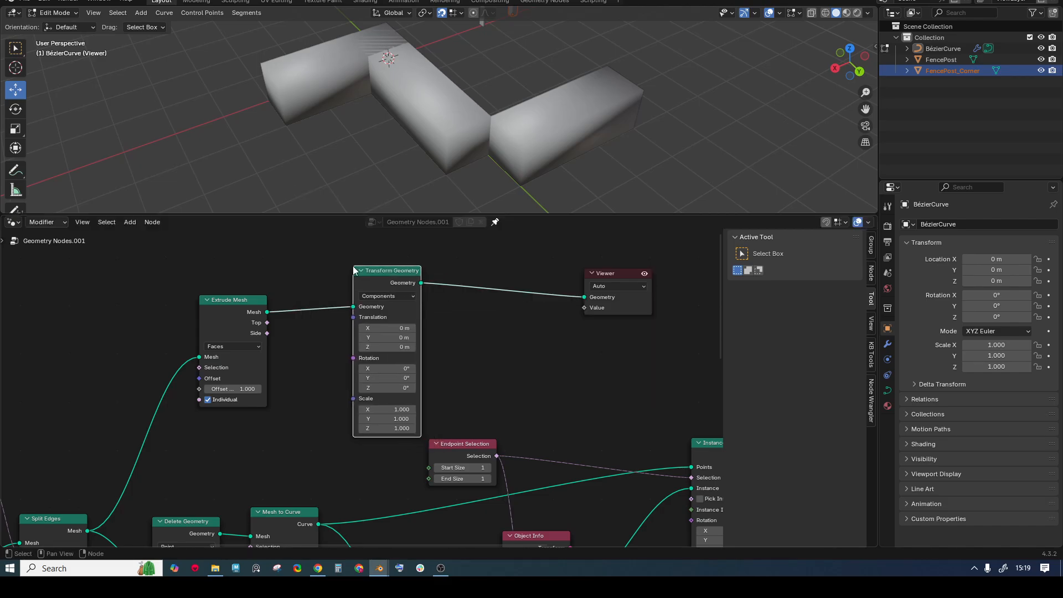
left_click_drag(400, 347, 414, 348)
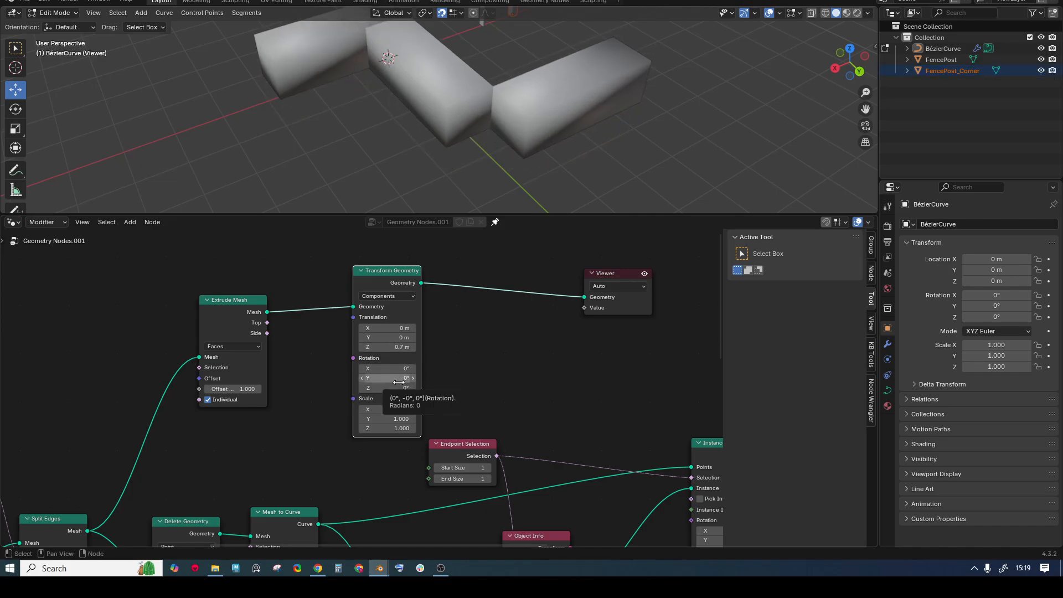
left_click(400, 428)
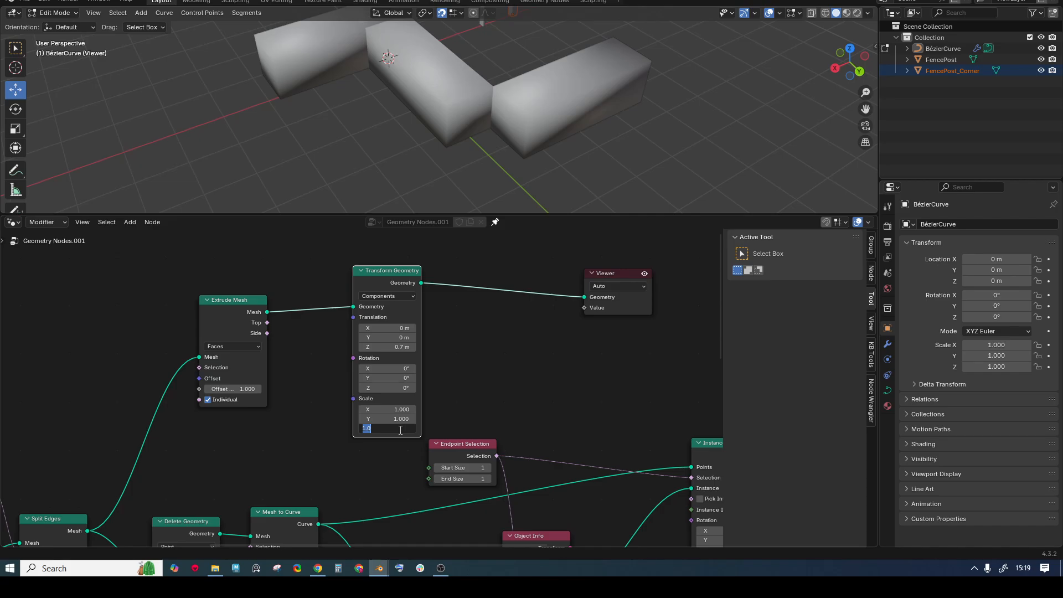
type("0.1")
key("Return")
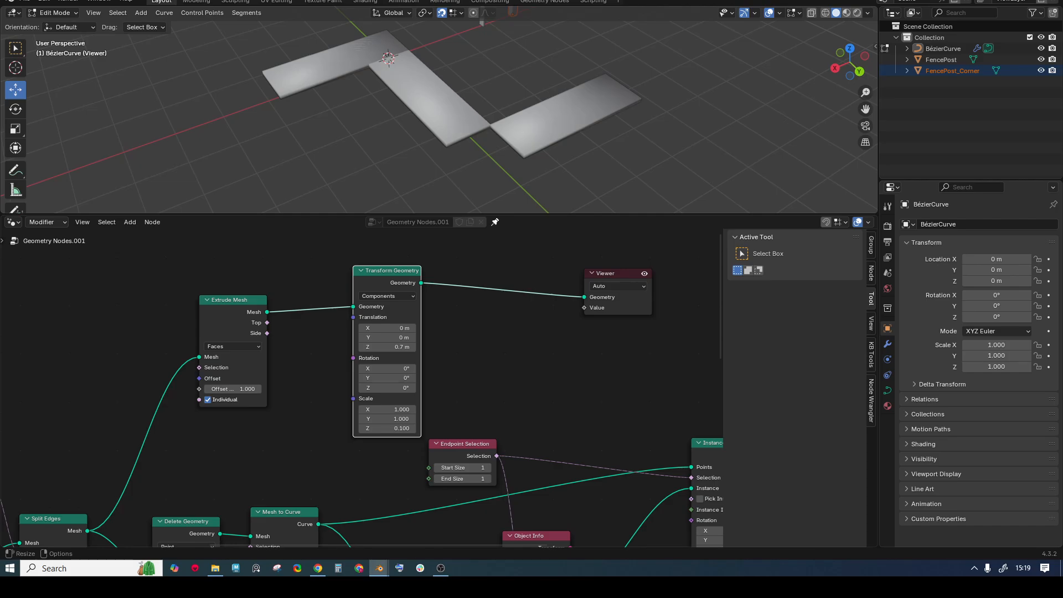
- Set the Extrude Mesh offset scale to 0.05, thinning the rail
left_click(248, 389)
type("0.2")
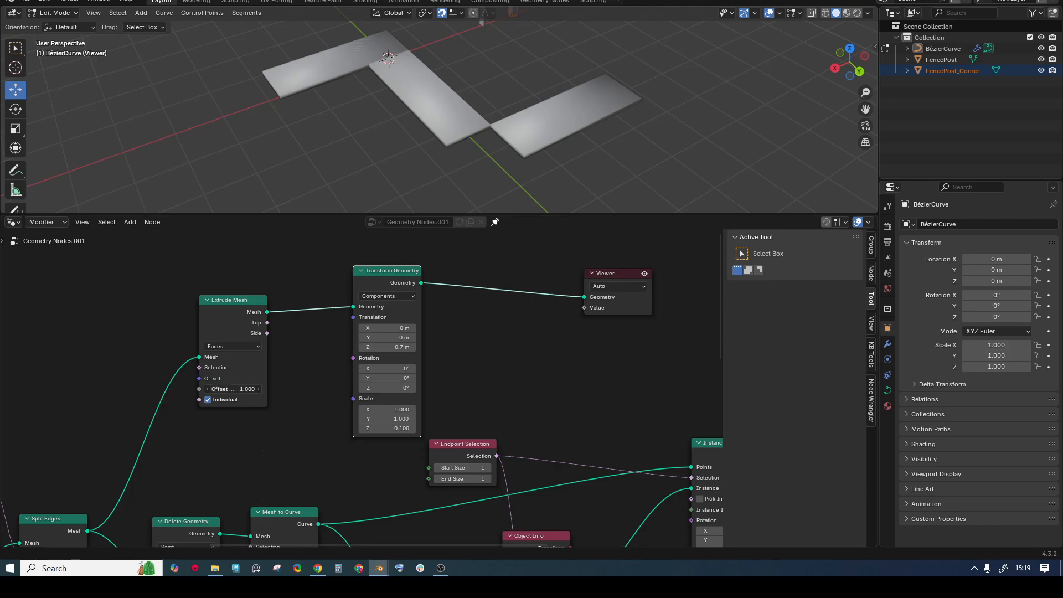
key("Return")
left_click(249, 388)
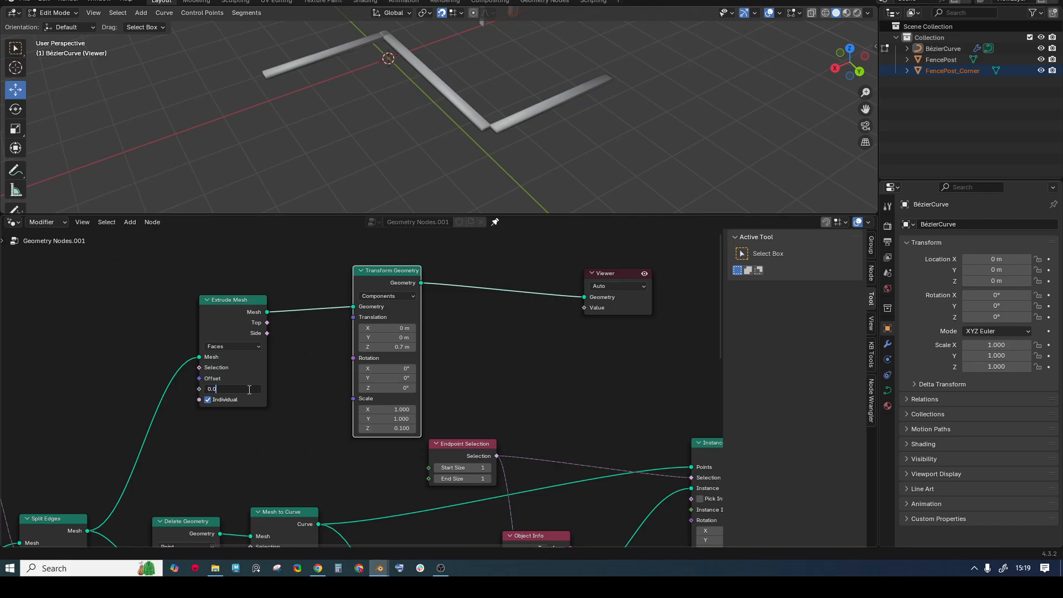
type("0.05")
key("Return")
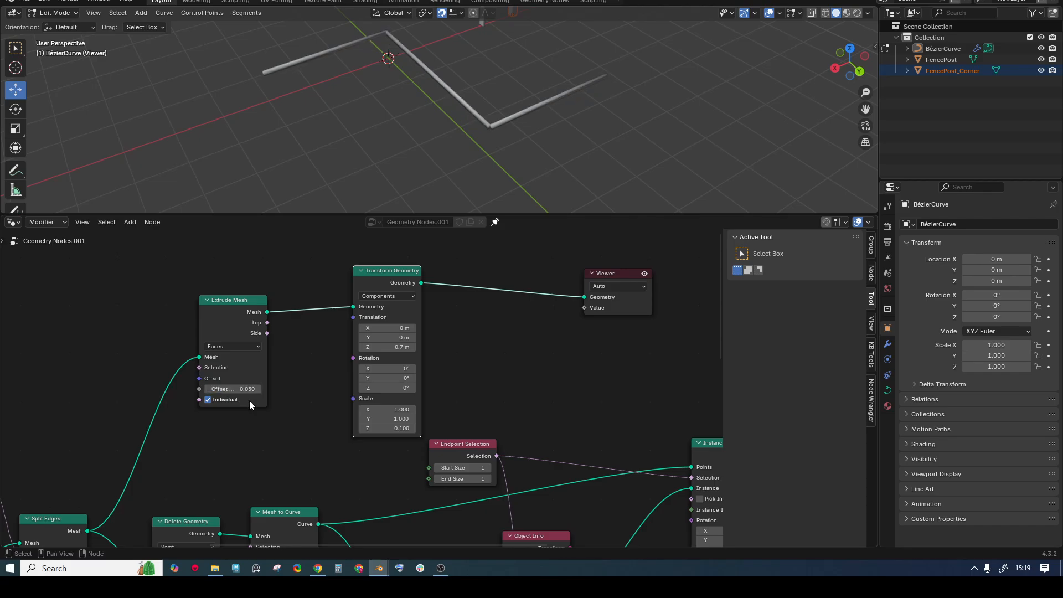
scroll(554, 352, "down", 2)
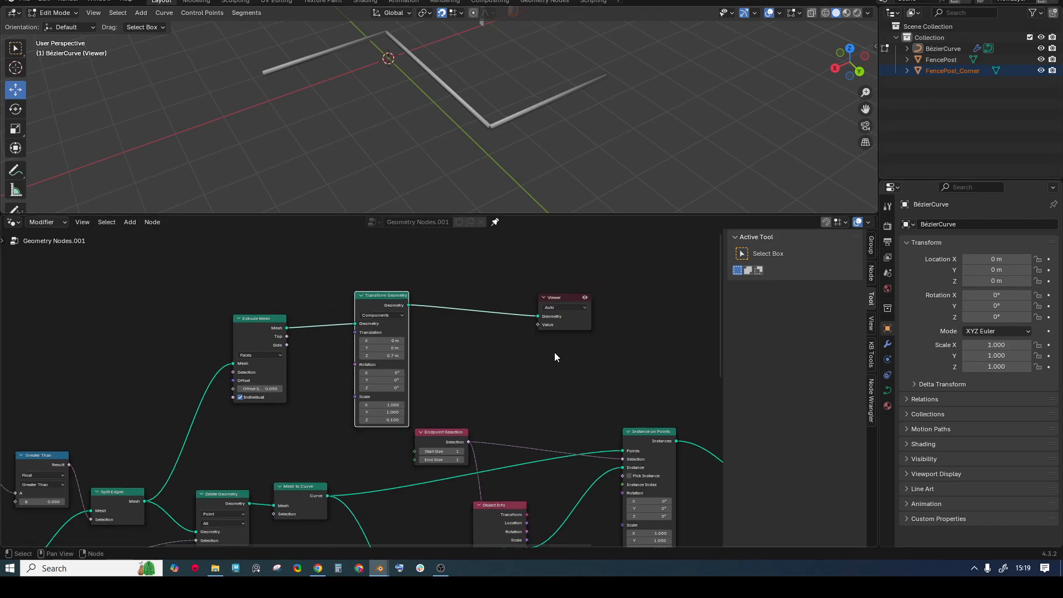
- Link Transform Geometry into Join Geometry and preview the joined fence with its rail
middle_click_drag(550, 353, 266, 290)
scroll(327, 300, "down", 1)
left_click_drag(175, 257, 520, 432)
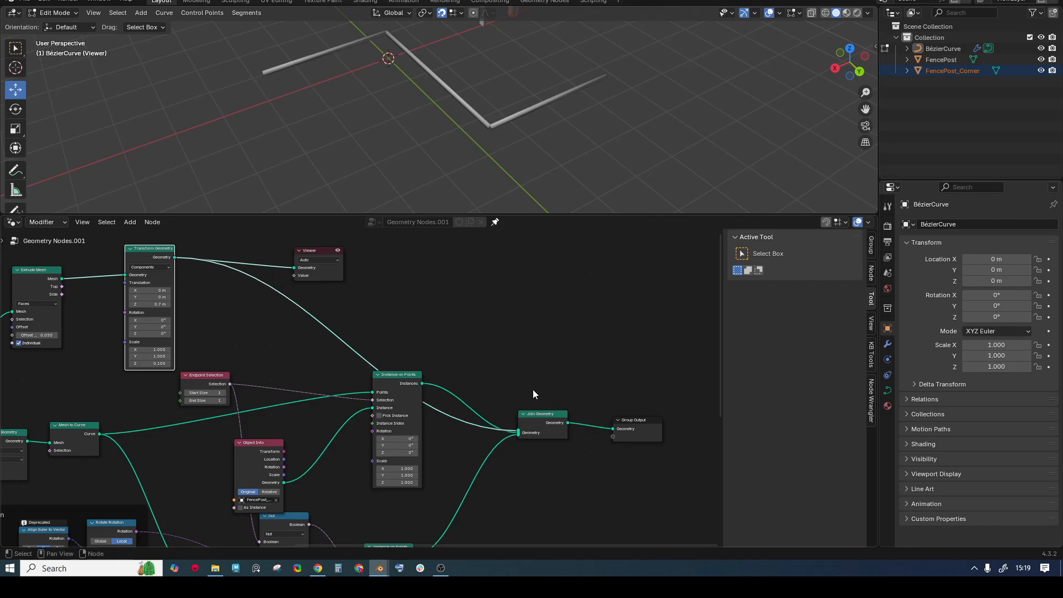
left_click(567, 423, "ctrl+shift")
middle_click_drag(443, 111, 530, 98)
scroll(437, 94, "up", 2)
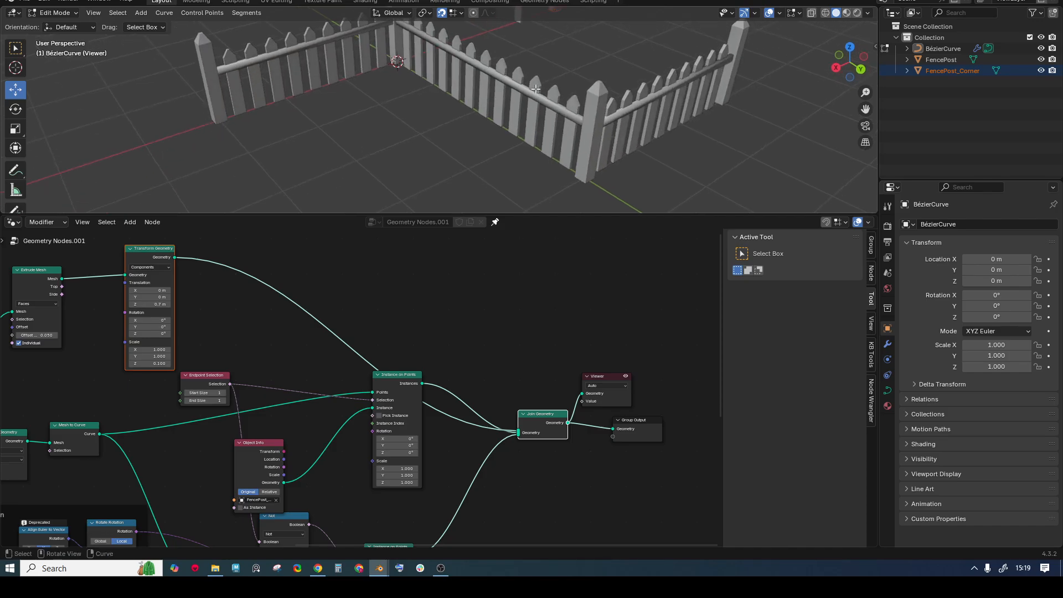
middle_click_drag(292, 46, 283, 88)
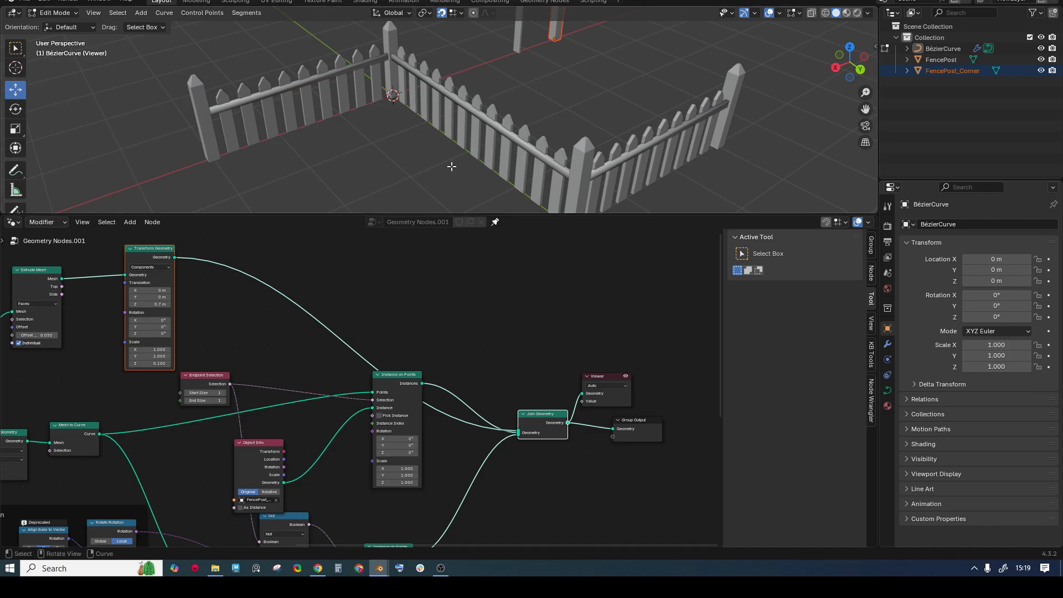
scroll(324, 321, "up", 2)
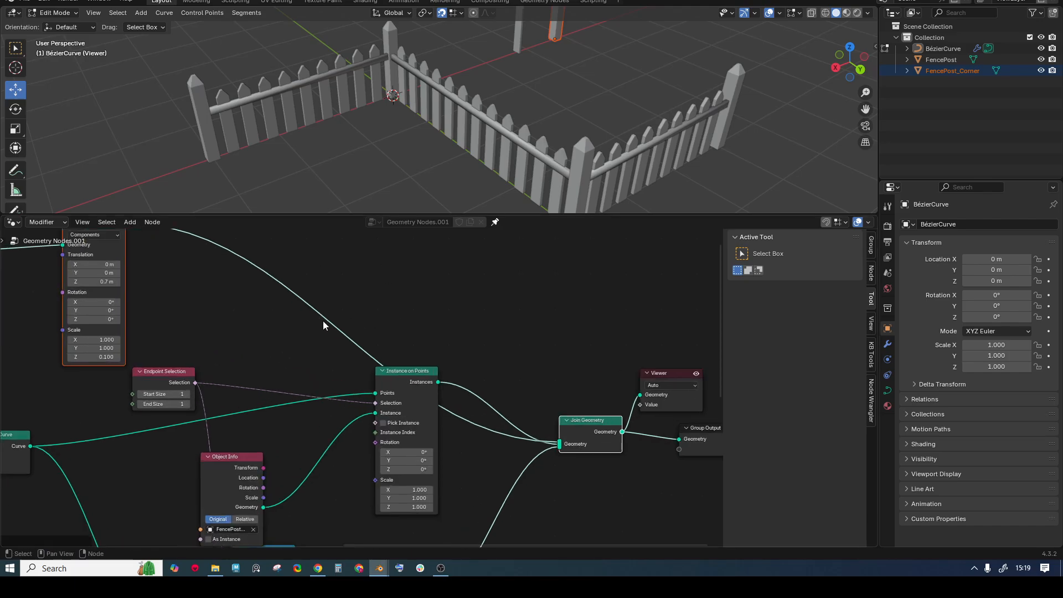
- Flip the rail by changing the Transform Geometry Scale Z from 0.100 to -0.100
middle_click_drag(306, 276, 423, 302)
middle_click_drag(213, 274, 383, 298)
scroll(413, 346, "up", 6)
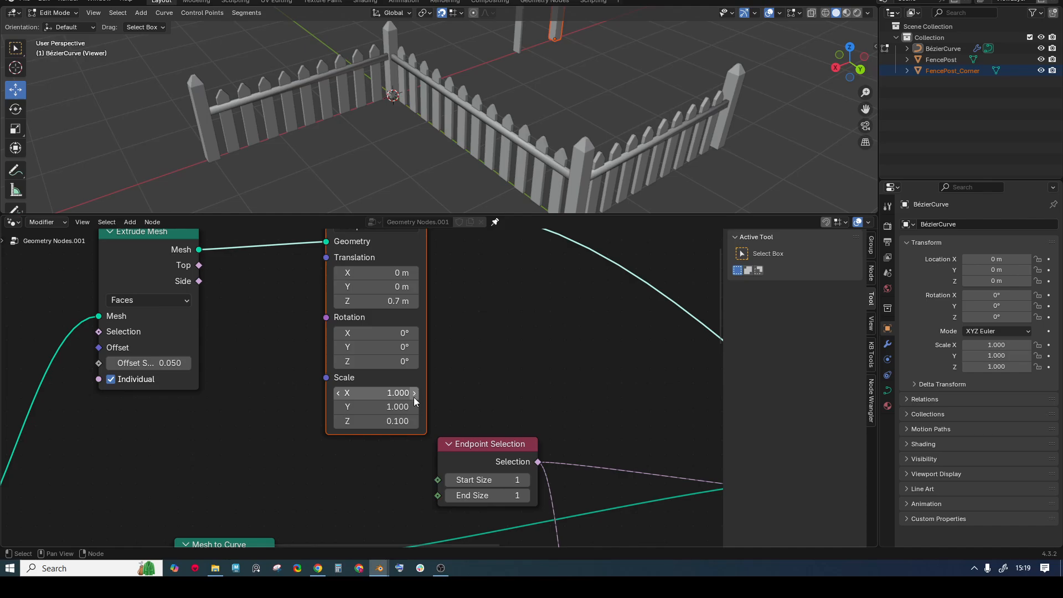
left_click(403, 422)
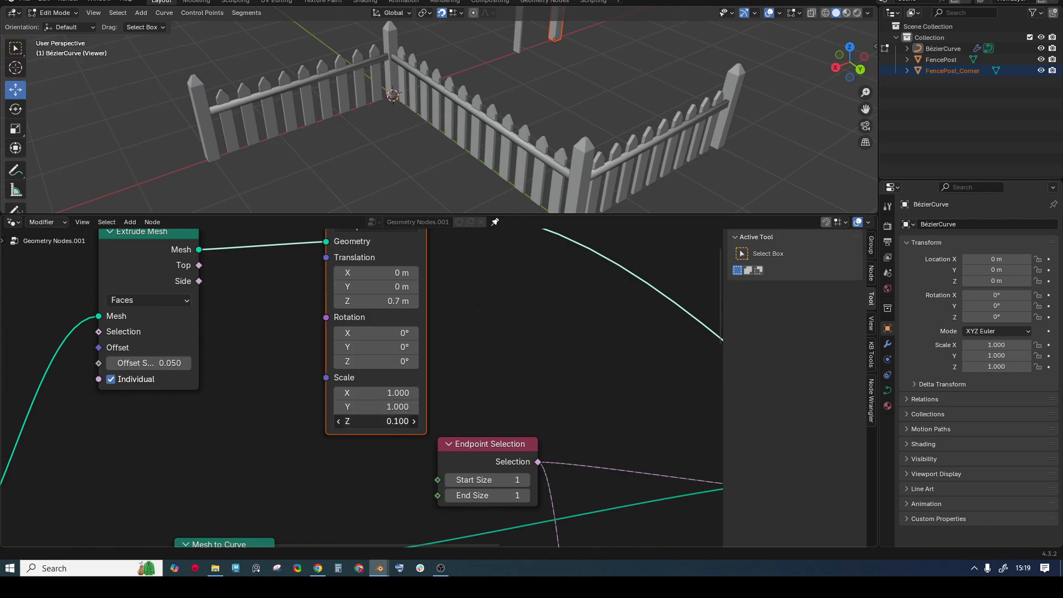
left_click_drag(403, 422, 398, 422)
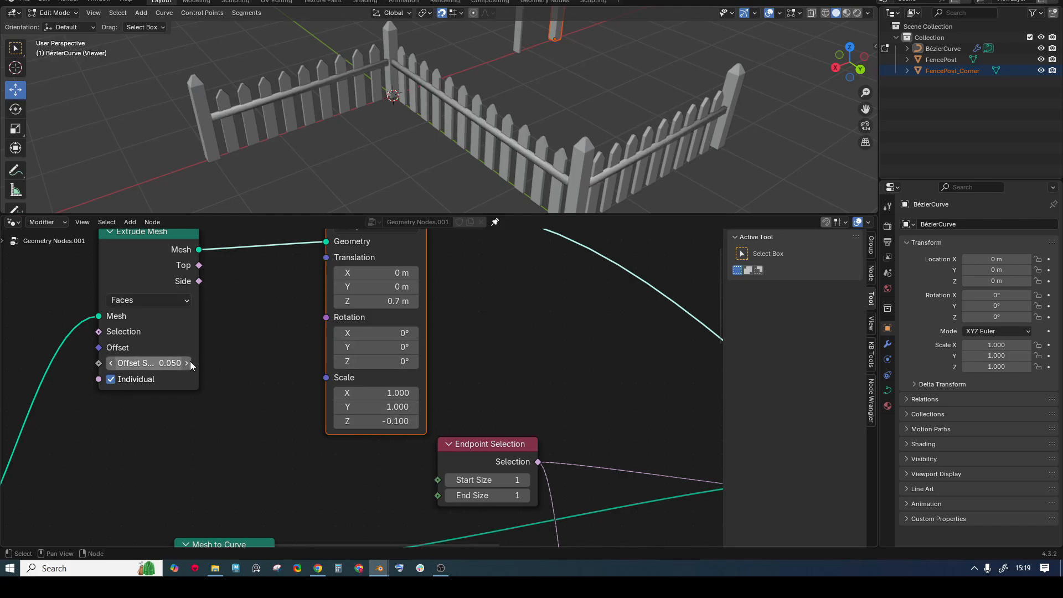
scroll(424, 123, "down", 2)
middle_click_drag(424, 122, 326, 115, "shift")
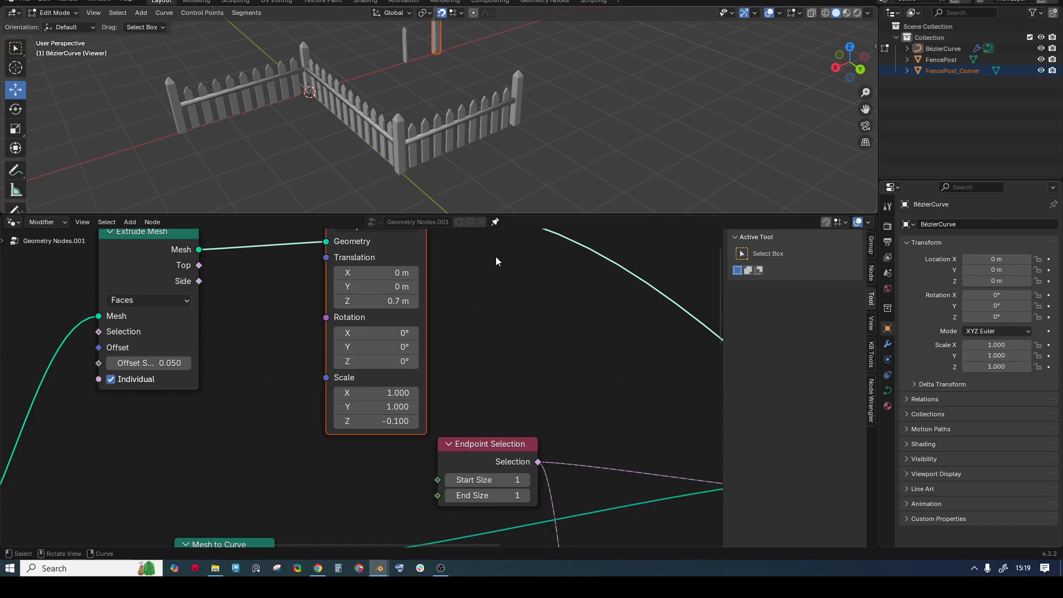
scroll(496, 257, "down", 2)
middle_click_drag(480, 269, 487, 307)
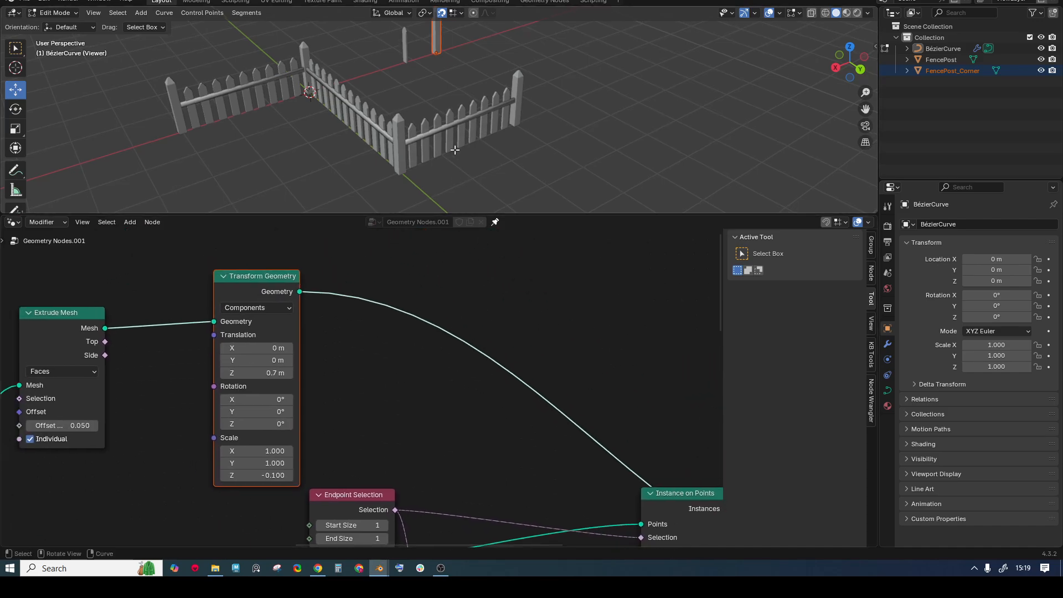
scroll(316, 74, "up", 1)
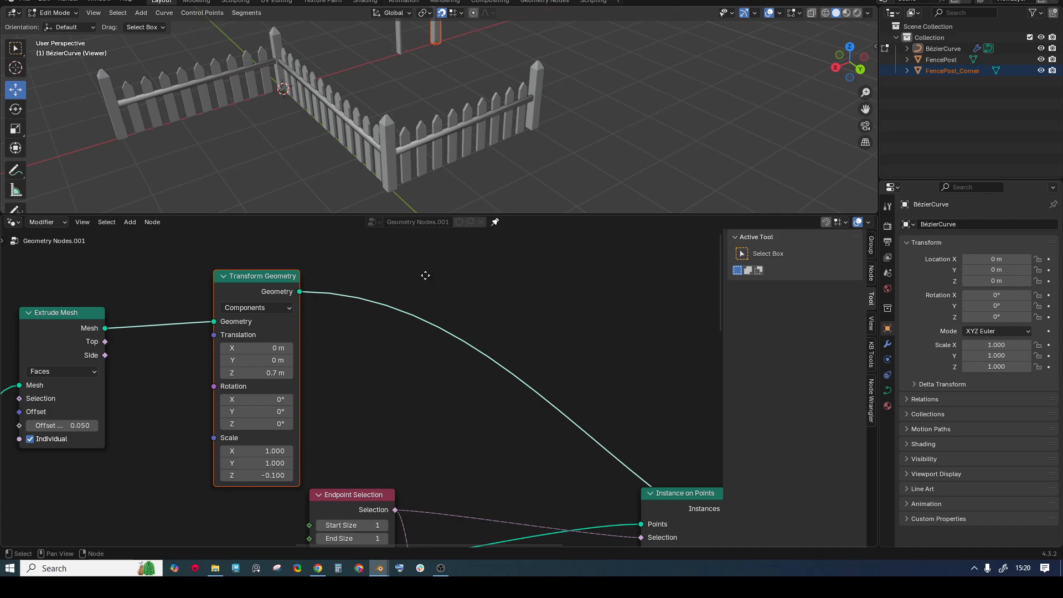
- Insert a Set Shade Smooth node between Transform Geometry and Instance on Points with Shade Smooth unticked
key("shift+a")
type("shadi")
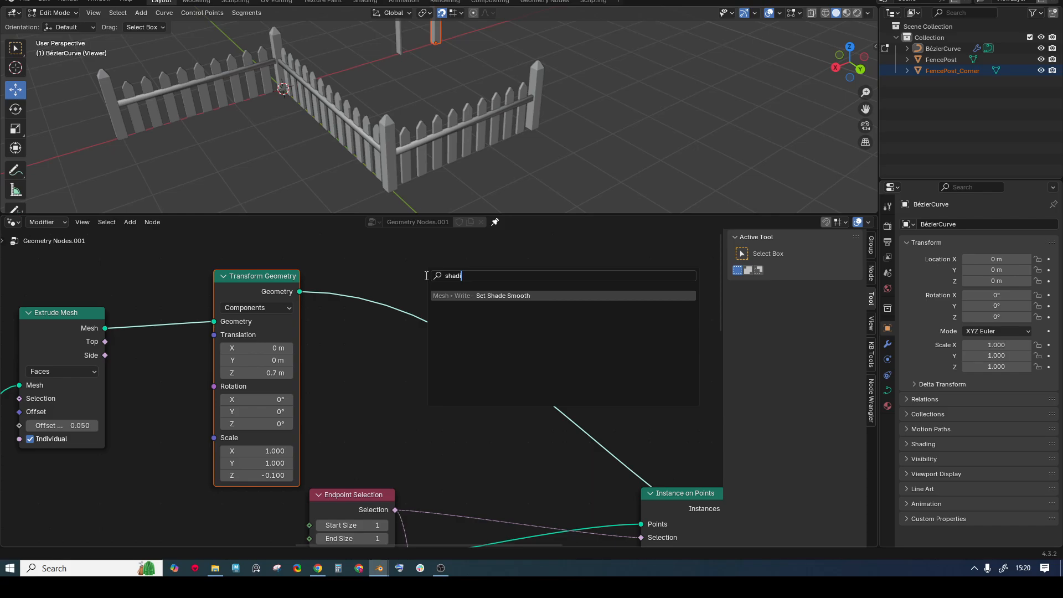
key("Return")
left_click(467, 348)
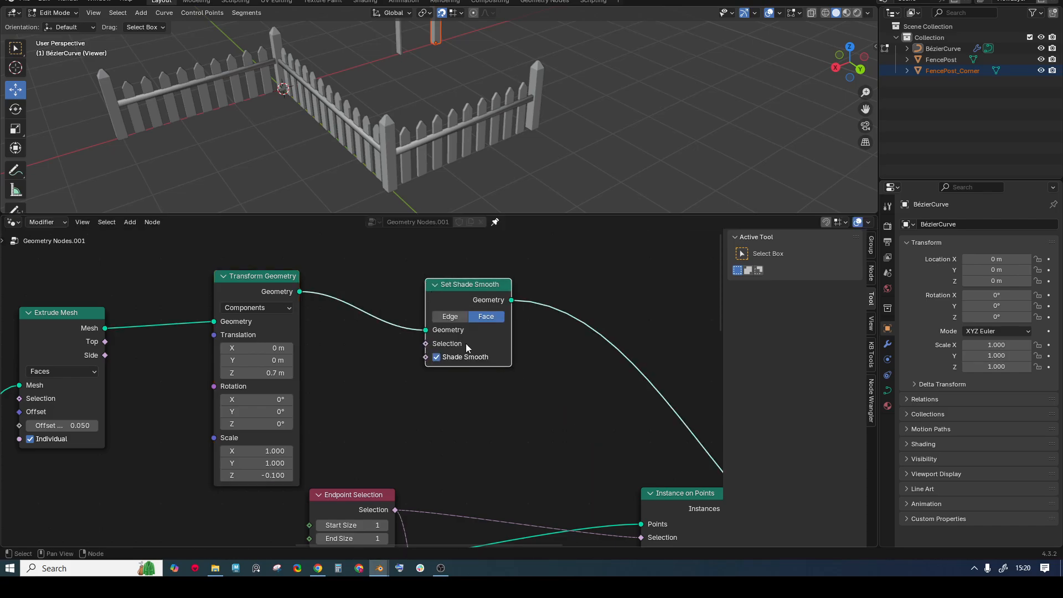
left_click(438, 358)
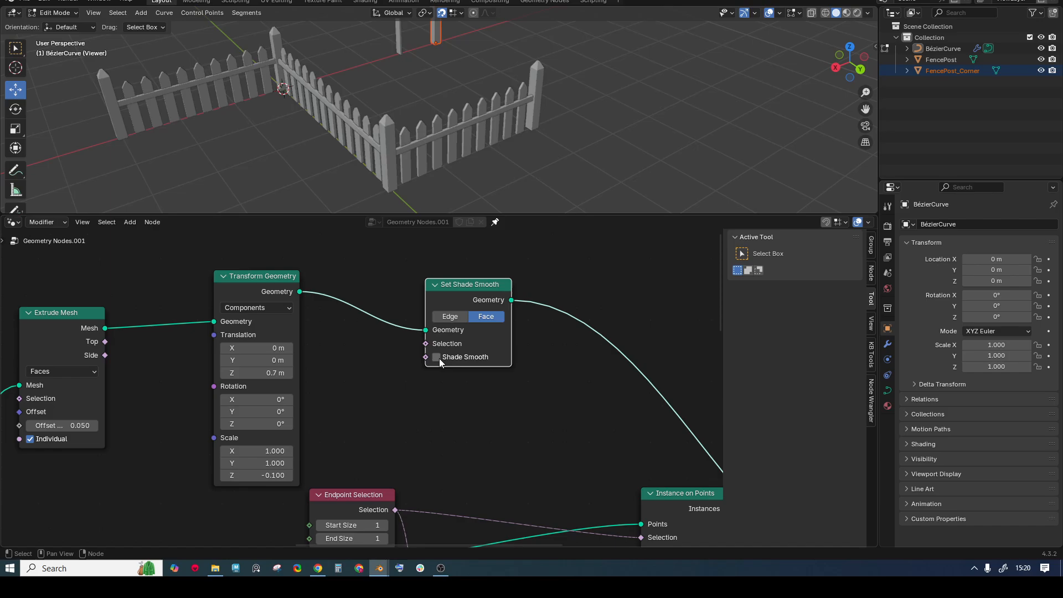
middle_click_drag(376, 107, 472, 125)
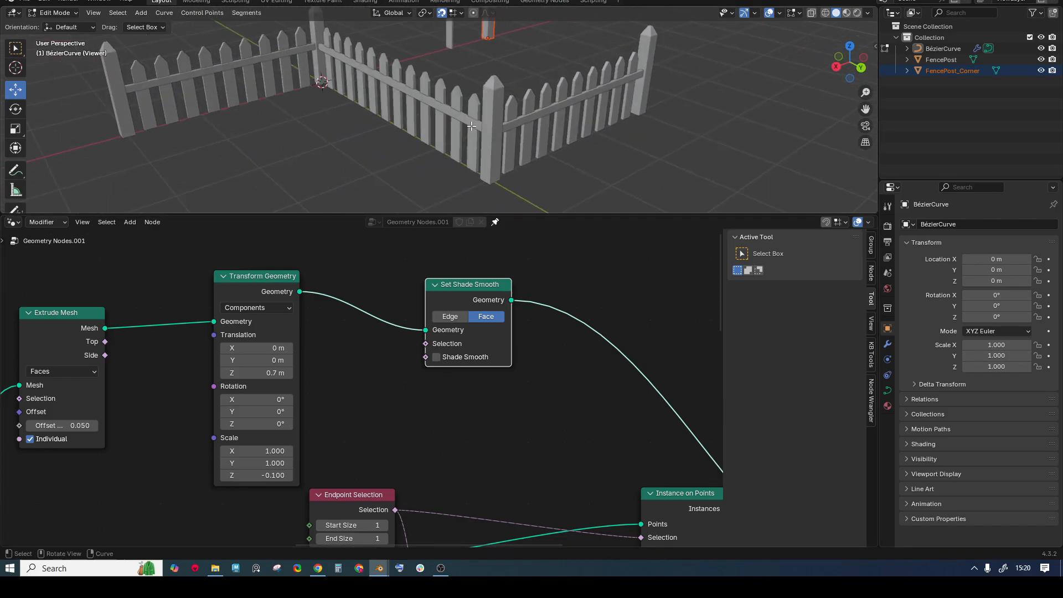
scroll(490, 113, "up", 6)
scroll(469, 109, "down", 8)
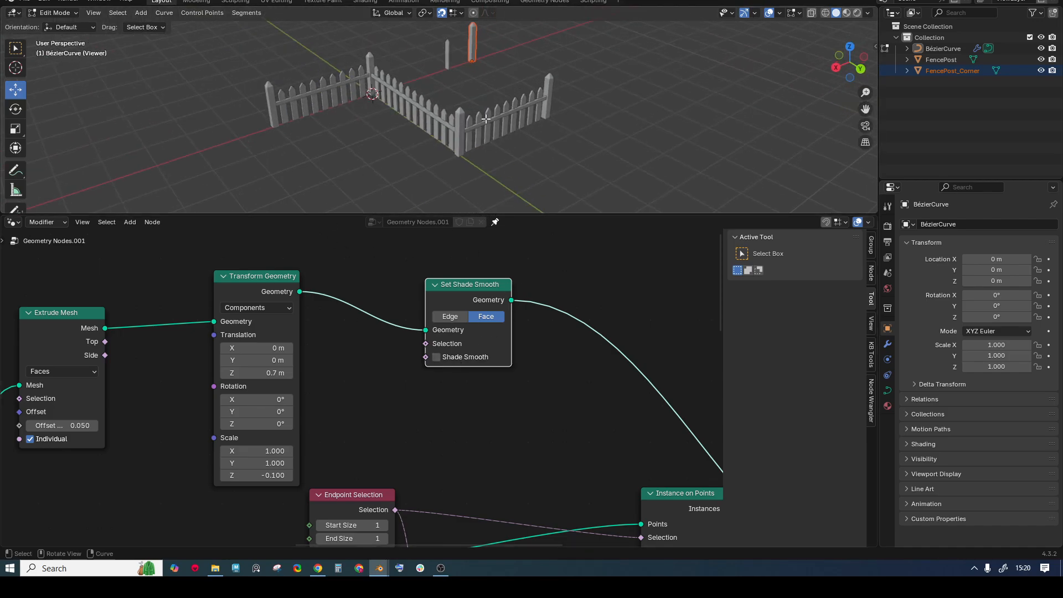
left_click_drag(534, 210, 533, 261)
scroll(383, 393, "down", 1)
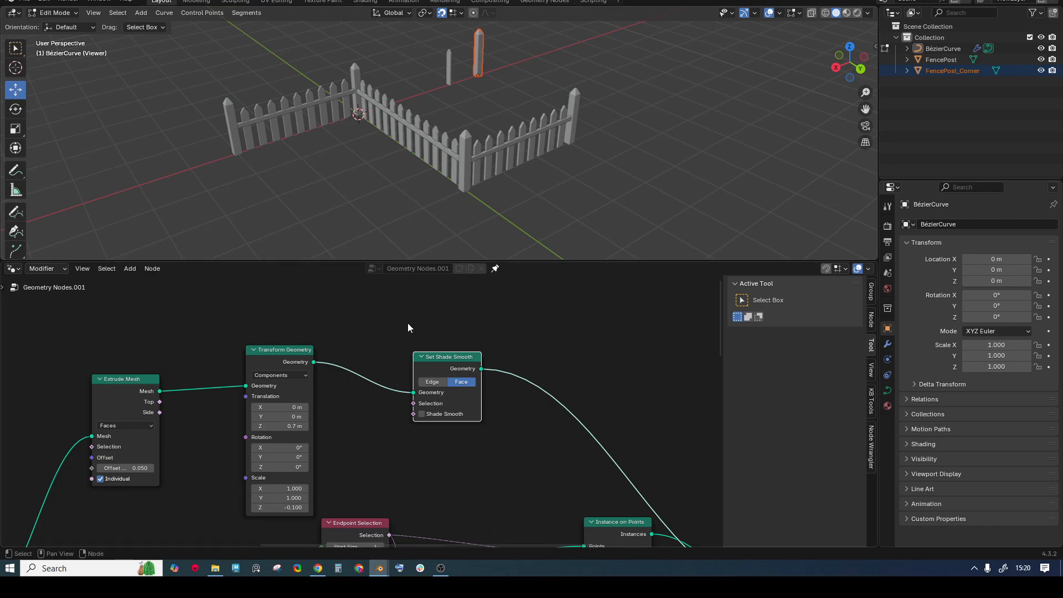
scroll(408, 323, "down", 2)
- Rearrange the Extrude Mesh, Transform Geometry and Set Shade Smooth rail nodes and reselect them
left_click_drag(181, 315, 457, 396)
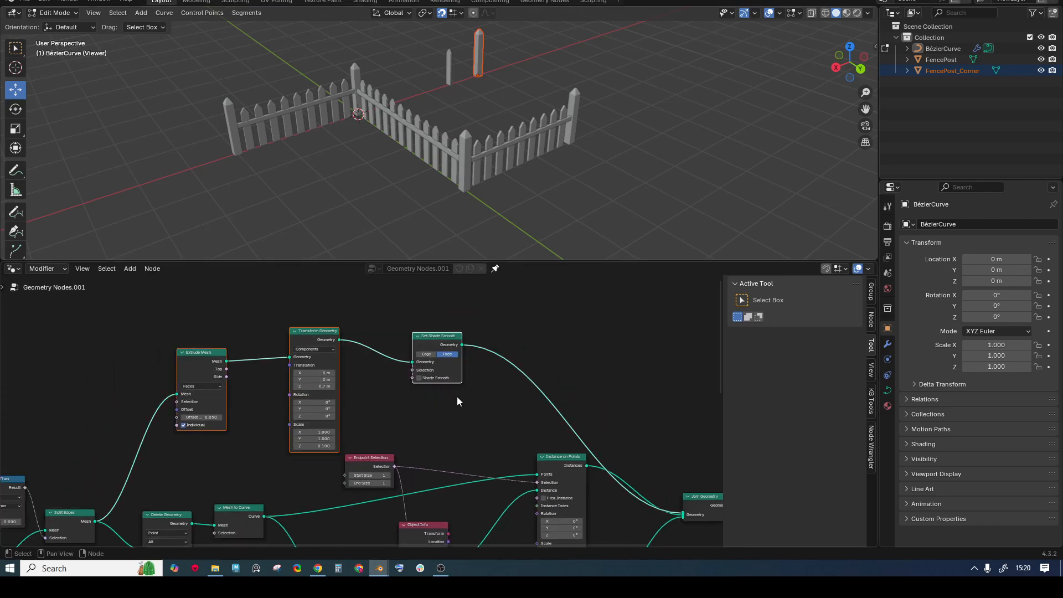
middle_click_drag(380, 388, 468, 402)
left_click_drag(513, 348, 462, 332)
left_click(520, 306)
left_click_drag(261, 319, 484, 396)
scroll(475, 385, "down", 2)
middle_click_drag(464, 367, 447, 413)
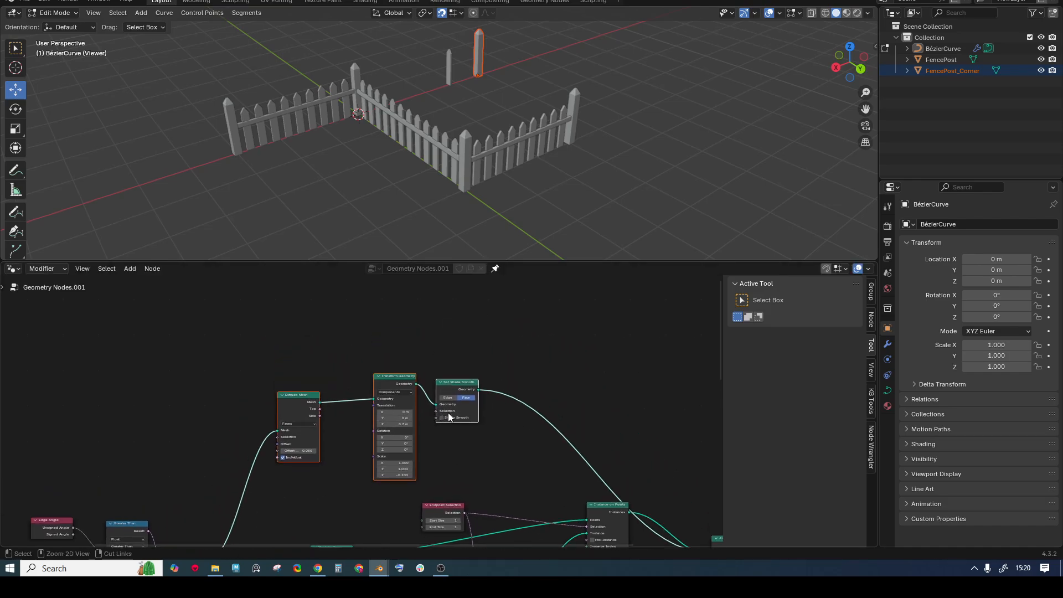
- Duplicate the three rail nodes above the originals and link the copy into Join Geometry
key("shift+d")
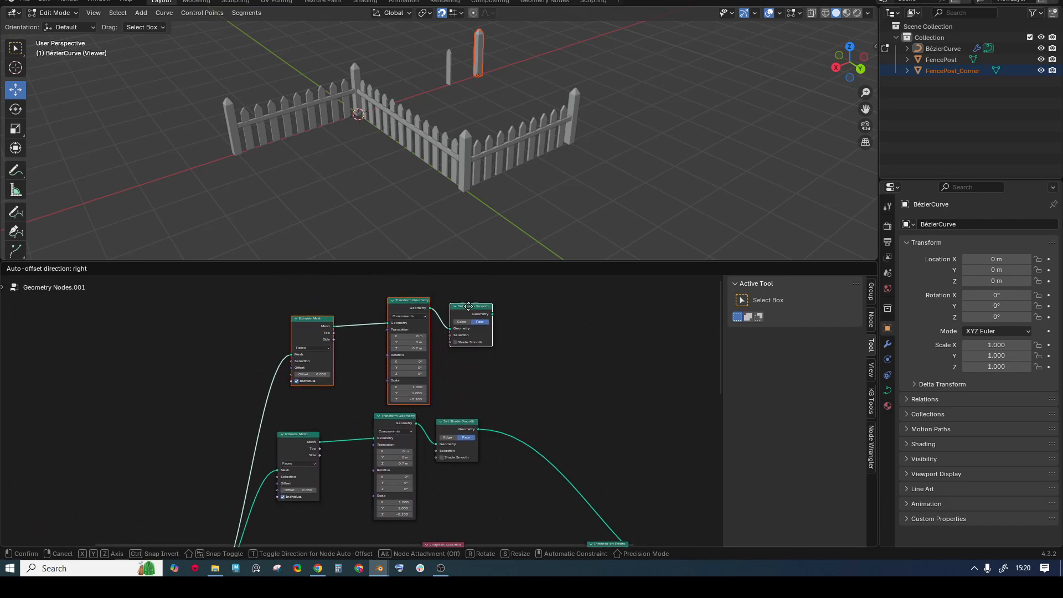
left_click(460, 327)
scroll(431, 305, "down", 2)
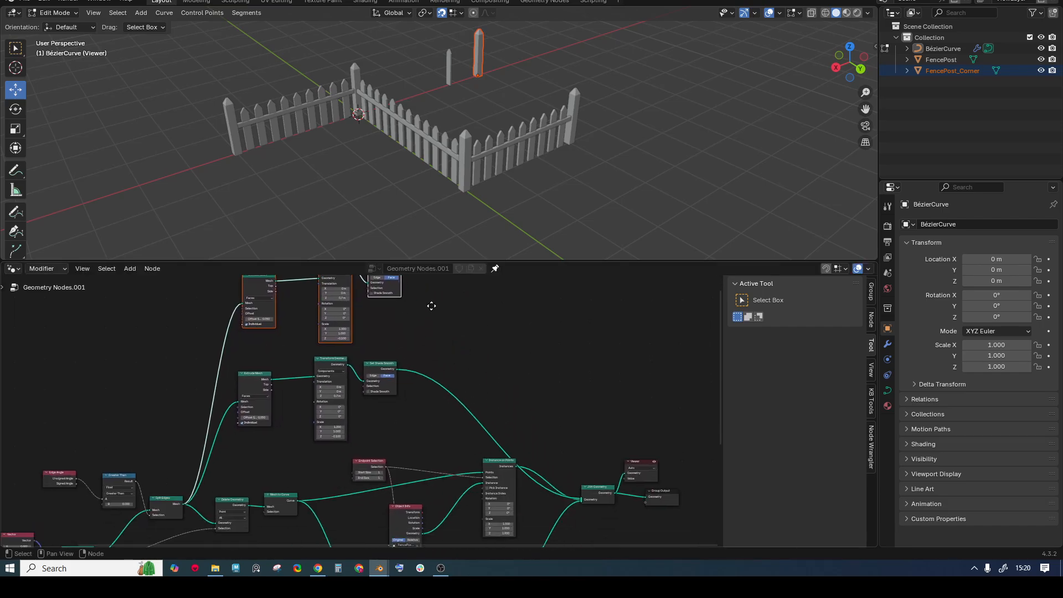
middle_click_drag(431, 306, 431, 299)
left_click_drag(479, 261, 482, 166)
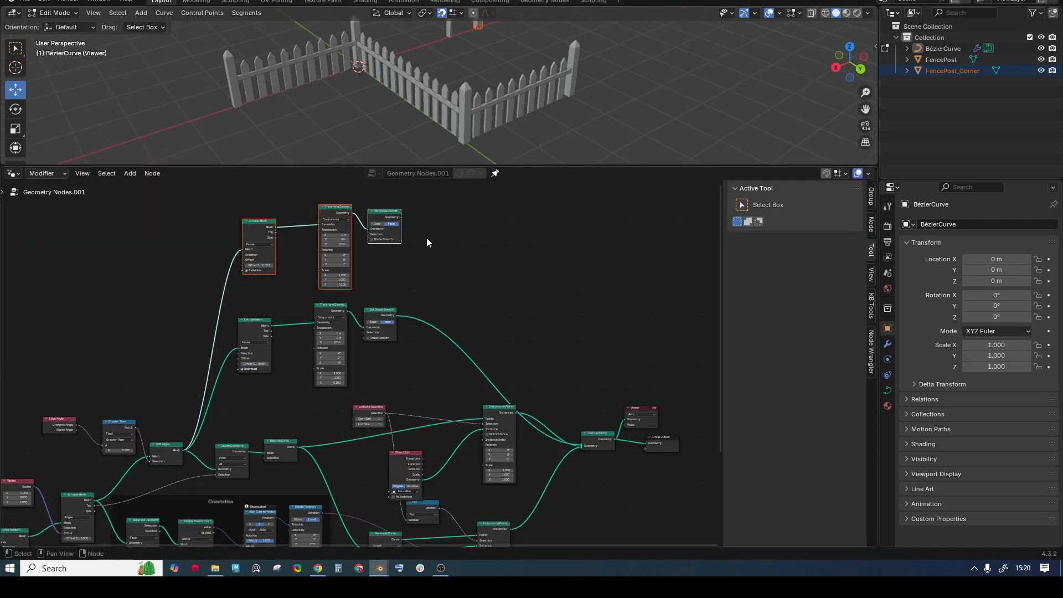
scroll(426, 238, "up", 1)
left_click(412, 221)
left_click_drag(393, 205, 581, 452)
scroll(408, 273, "up", 3)
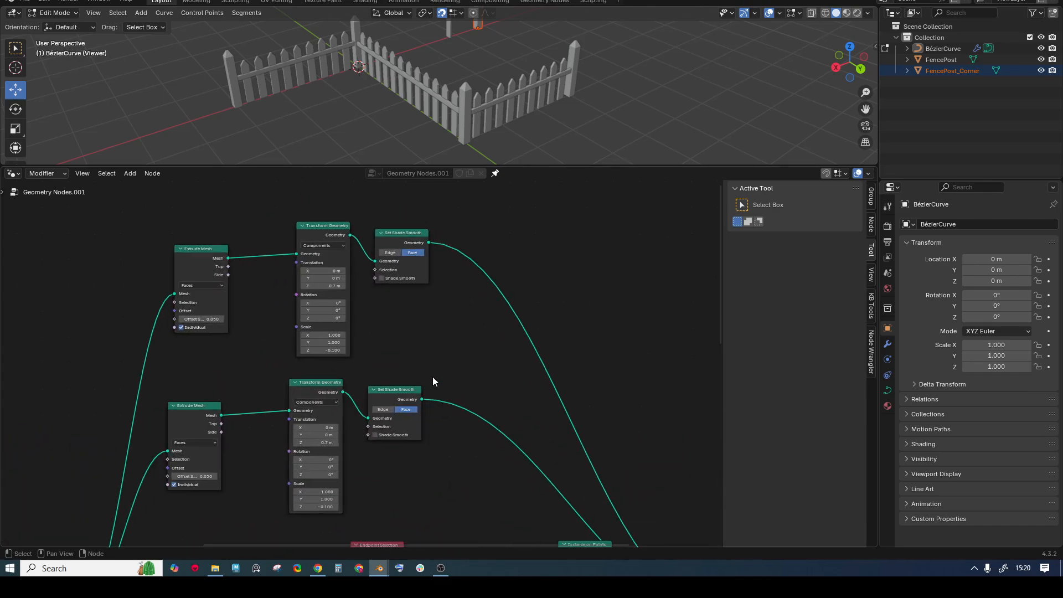
- Drag the copied rail's height down from 0.7 m toward 0.3 m and try a -0.600 Z scale
scroll(366, 359, "up", 9)
middle_click_drag(311, 260, 350, 294)
mouse_move(327, 280)
left_mouse_down()
mouse_move(295, 280)
mouse_move(332, 281)
left_mouse_up()
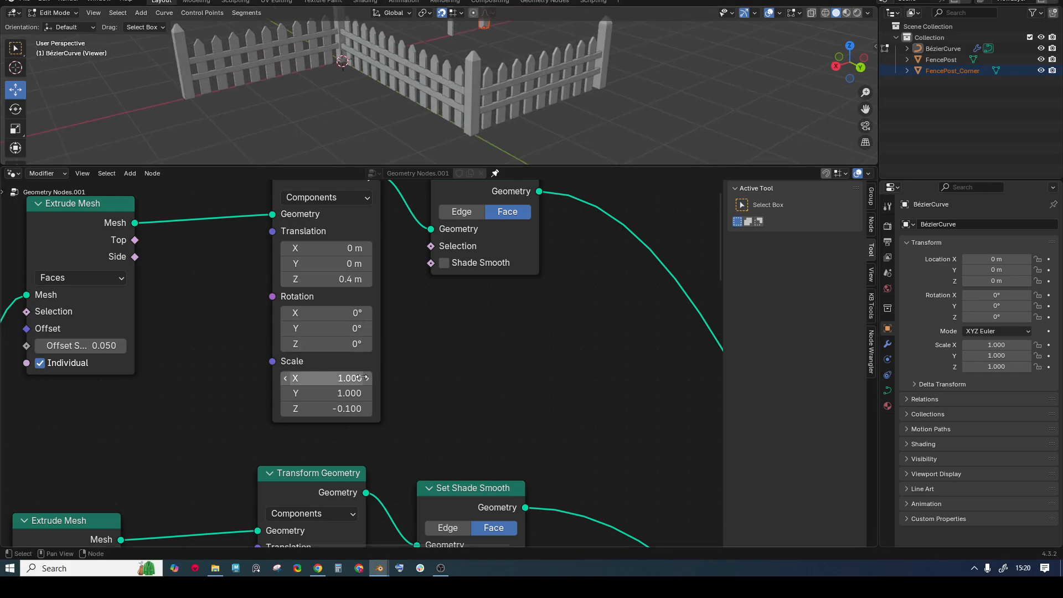
mouse_move(332, 408)
left_mouse_down()
mouse_move(288, 409)
mouse_move(315, 408)
left_mouse_up()
left_click_drag(336, 279, 285, 279)
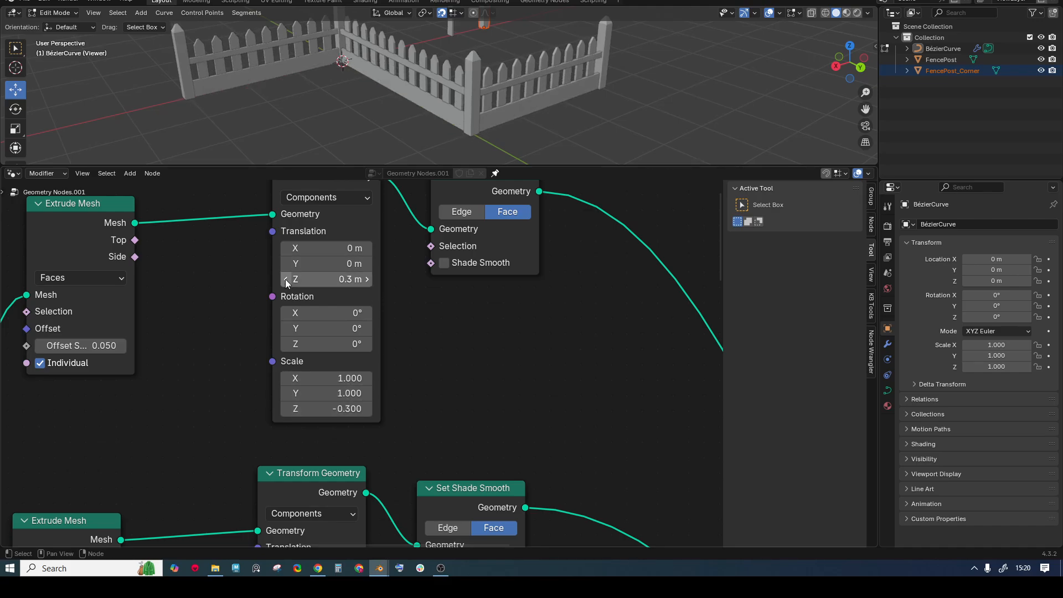
- Set Scale Z to -0.1 in both rails' Transform Geometry nodes
left_click(354, 406)
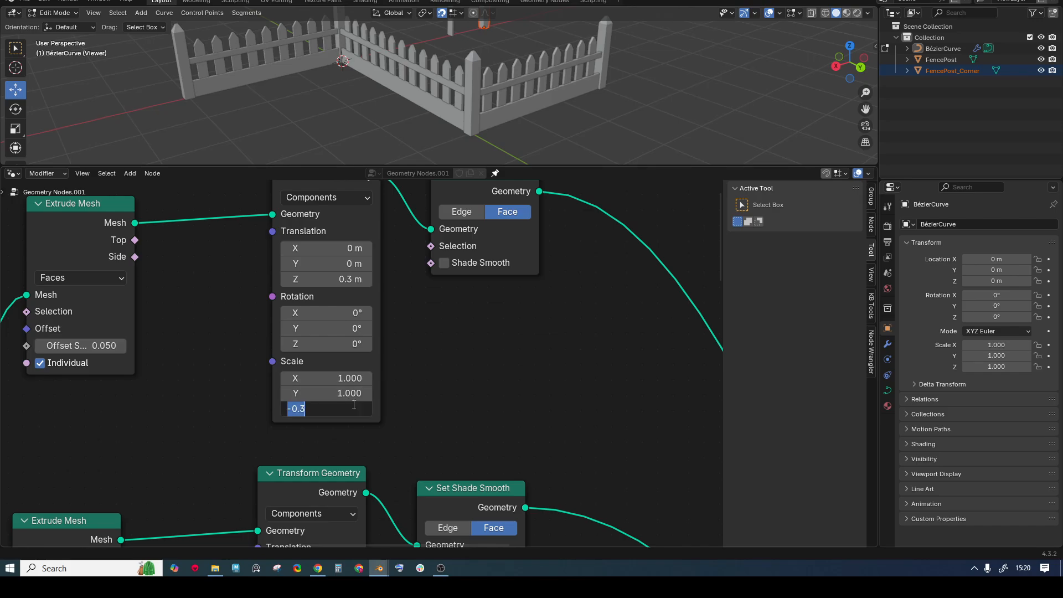
key("Return")
scroll(467, 292, "down", 8)
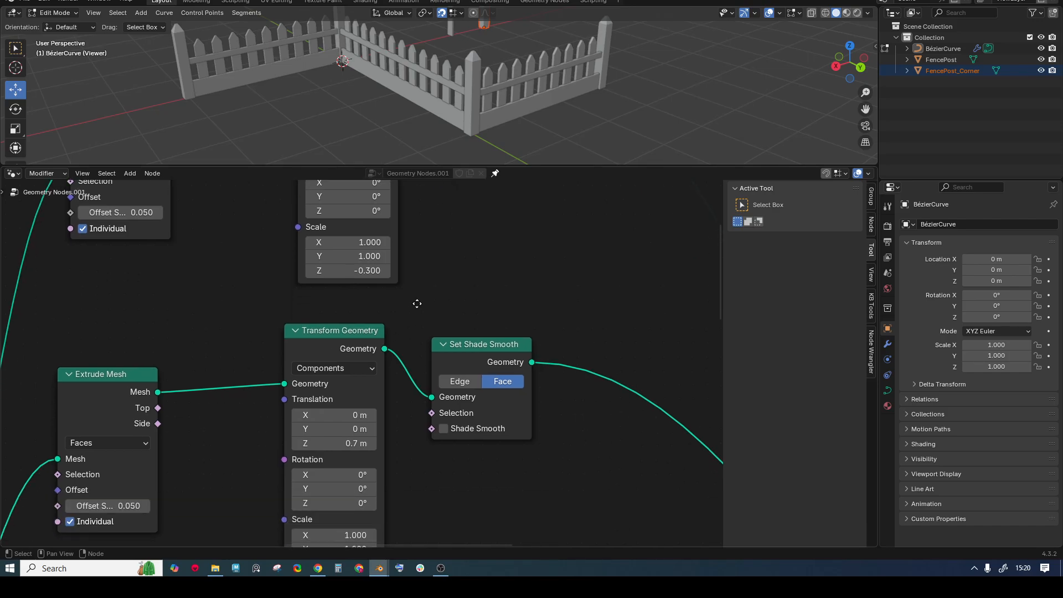
left_click(352, 521)
key("ctrl+c")
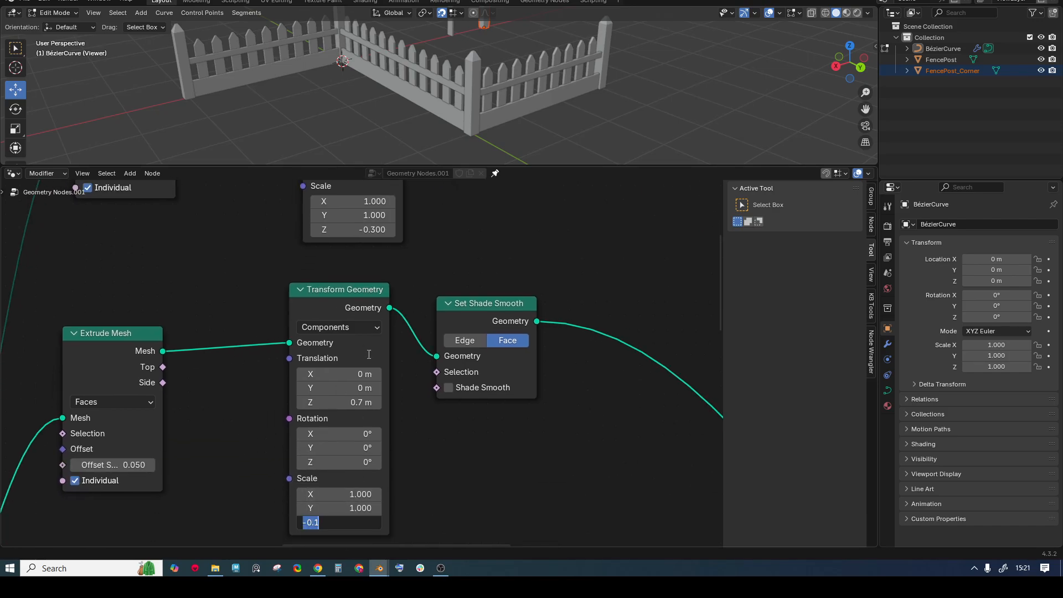
double_click(374, 231)
key("ctrl+v")
key("Return")
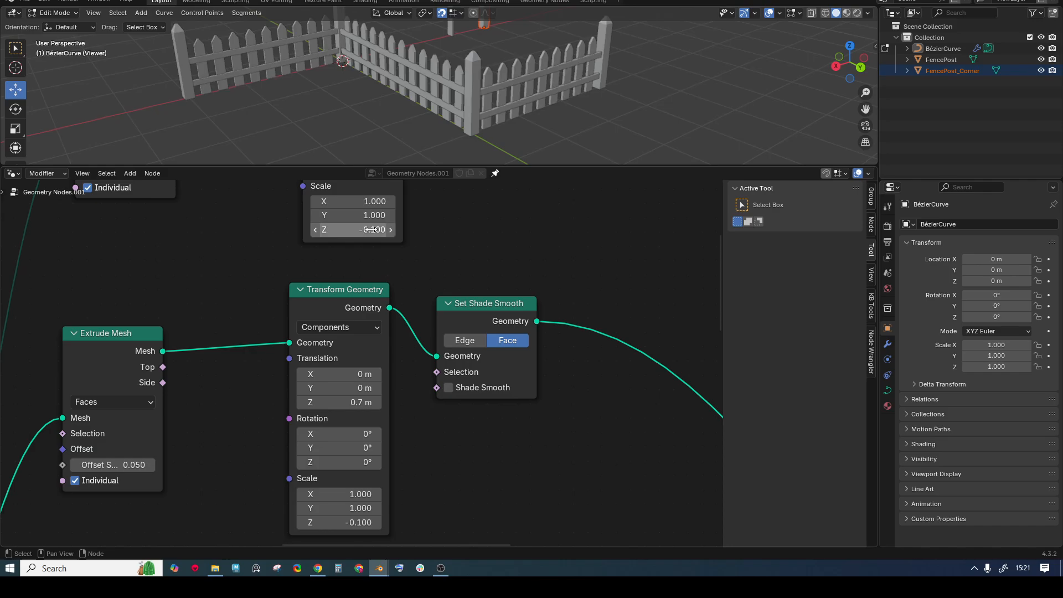
scroll(466, 238, "up", 8)
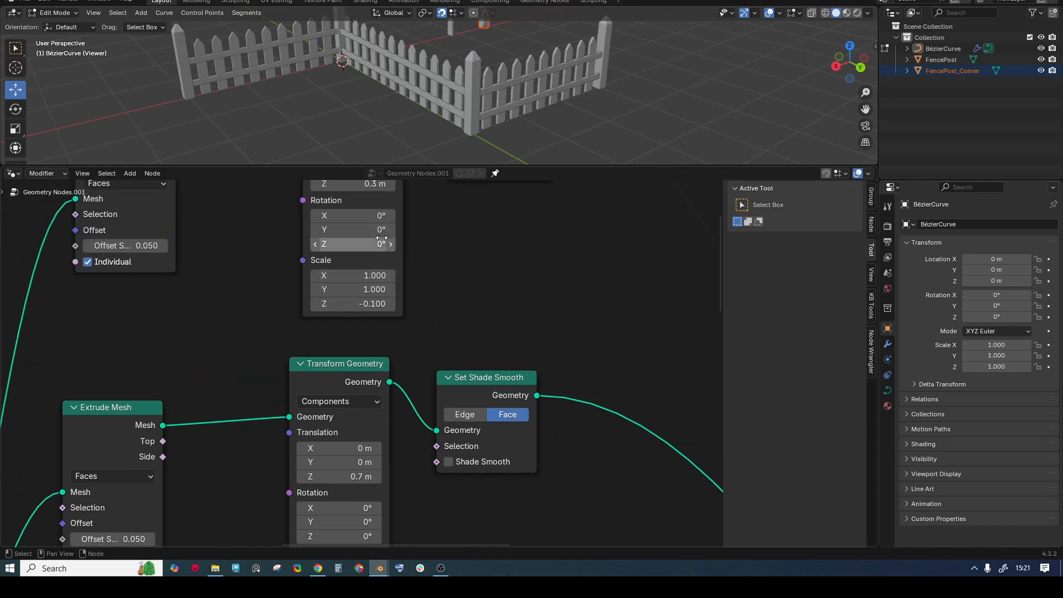
- Set the lower rail's Translation Z to 0.25 m and make the node editor taller
left_click(319, 322)
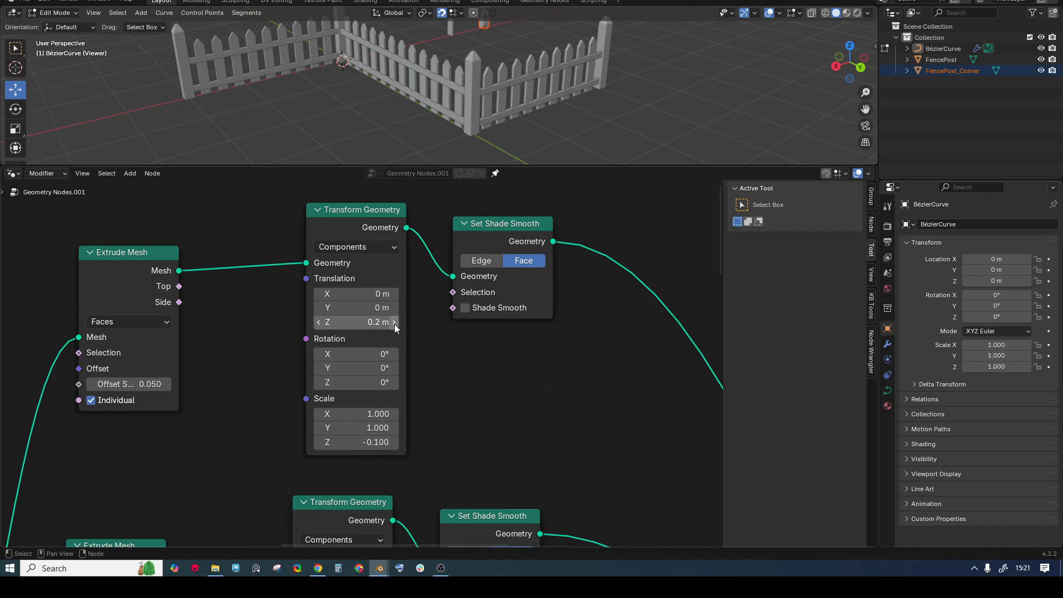
left_click(369, 321)
type("0")
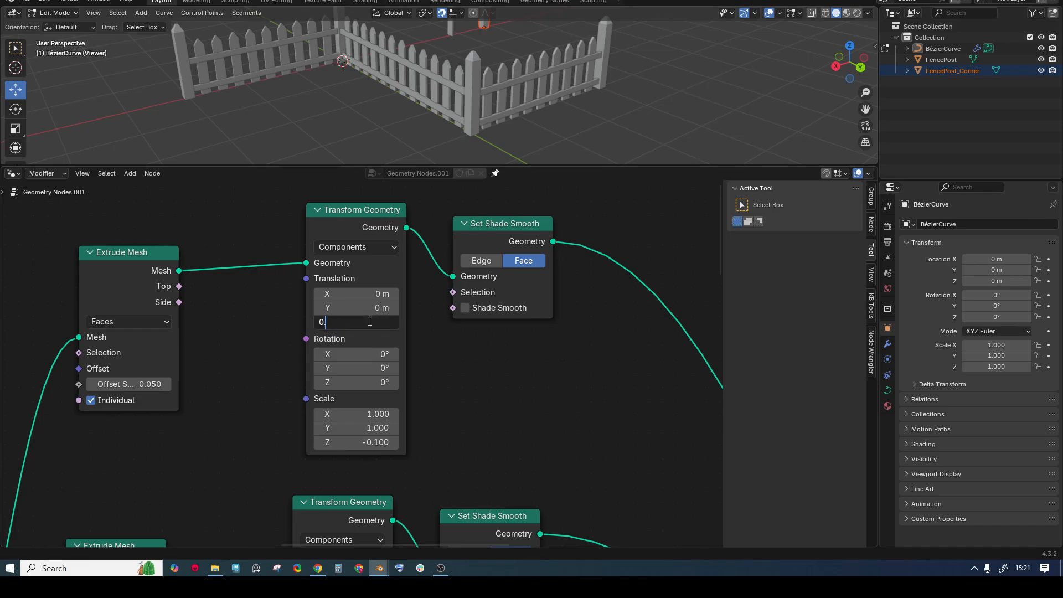
type(".25")
key("Return")
scroll(467, 124, "down", 4)
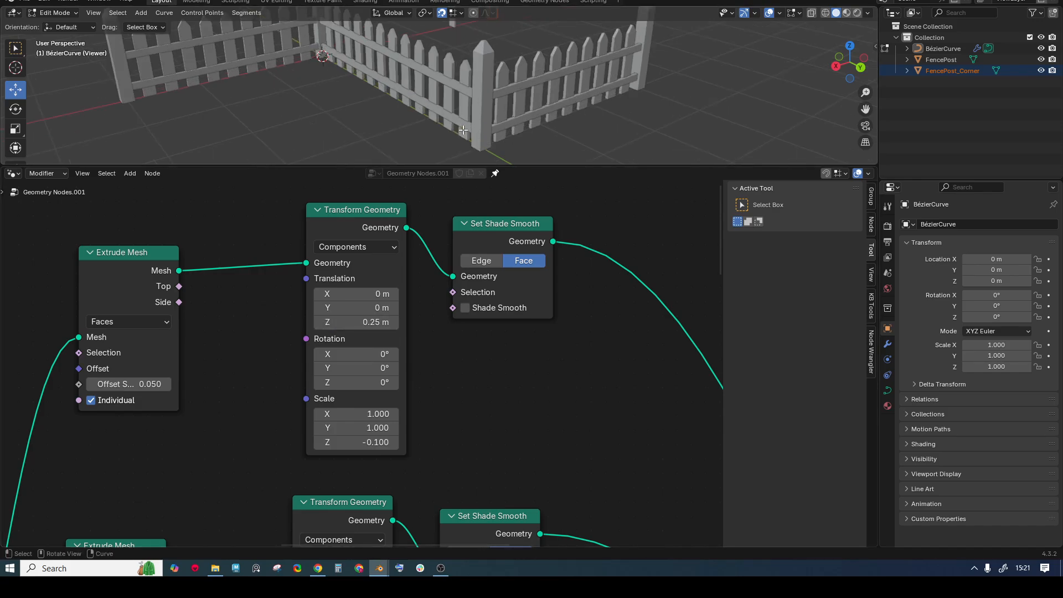
left_click_drag(548, 165, 529, 90)
scroll(420, 174, "down", 5)
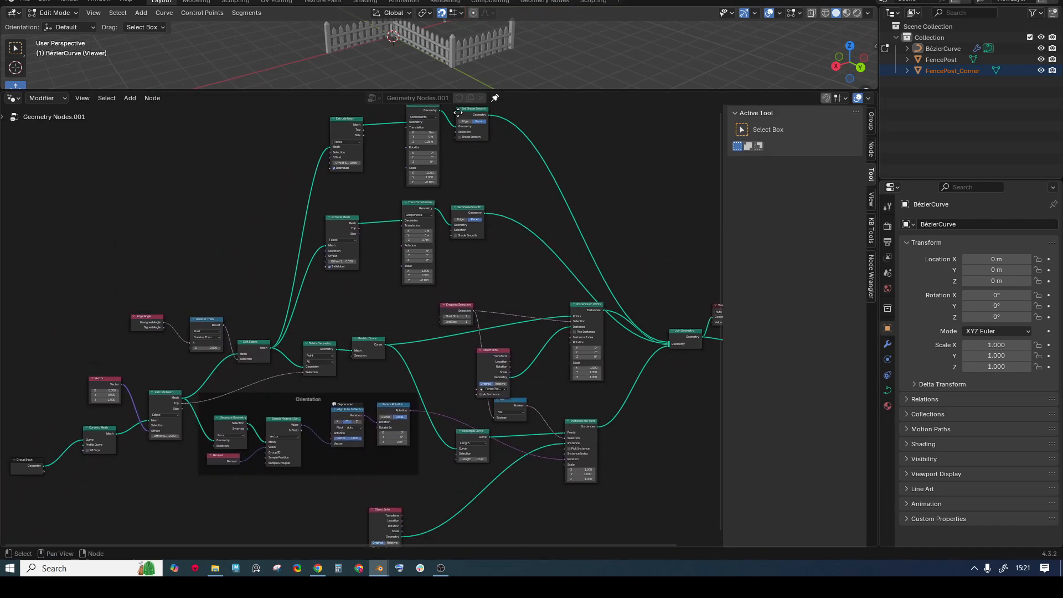
- Tidy the node tree, panning across the rail chains and moving the Object Info node up
scroll(336, 181, "up", 2)
left_click_drag(216, 155, 490, 394)
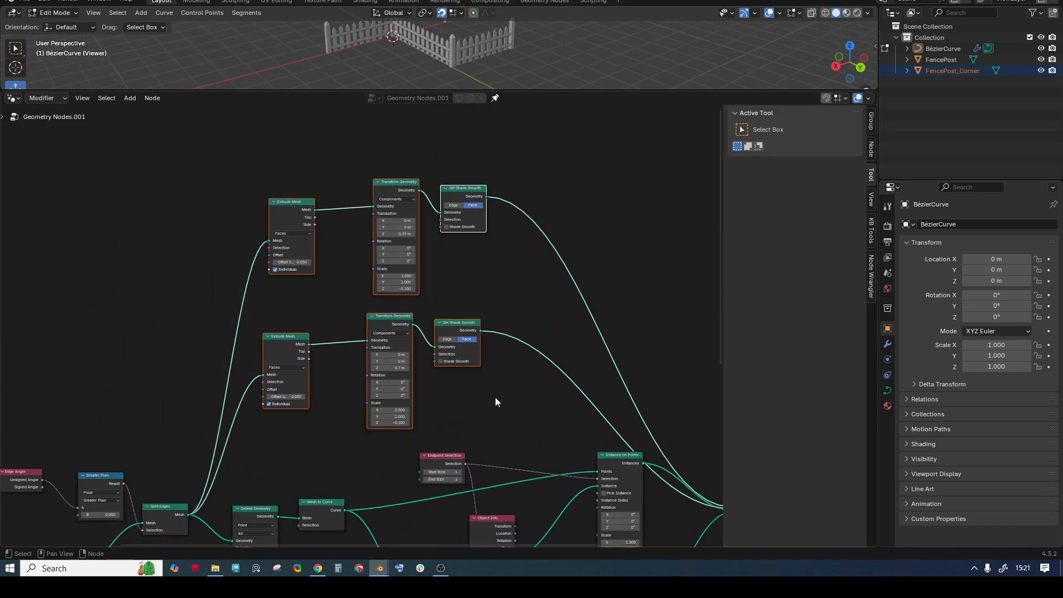
middle_click_drag(495, 397, 487, 230)
middle_click_drag(451, 372, 488, 364)
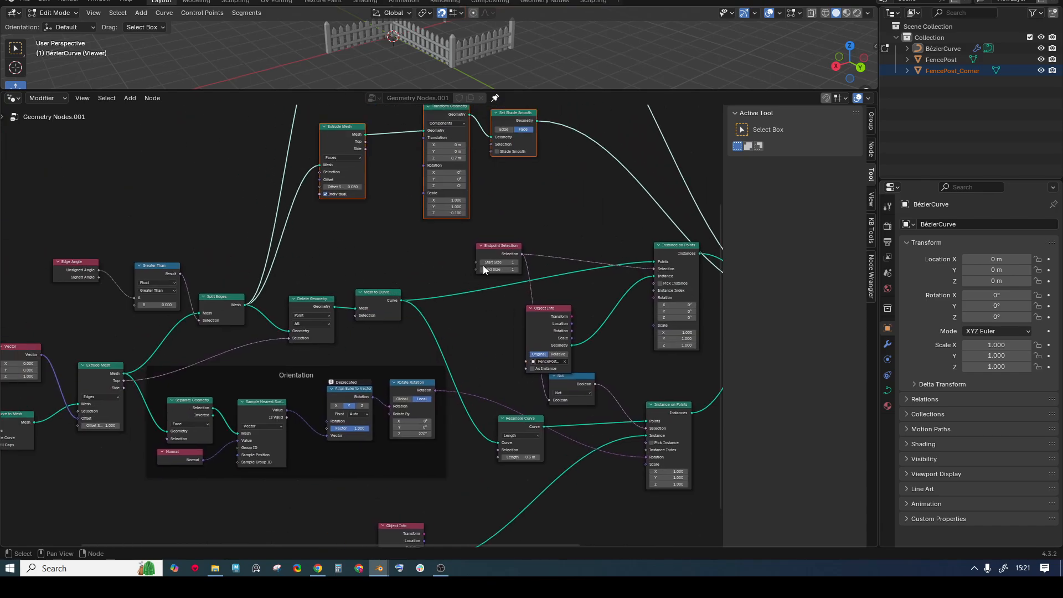
middle_click_drag(483, 264, 446, 262)
left_click_drag(178, 254, 385, 321)
left_click_drag(506, 296, 505, 267)
- Wrap Endpoint Selection and Object Info in a frame labelled 'Corner'
left_click_drag(469, 224, 556, 307)
key("ctrl+j")
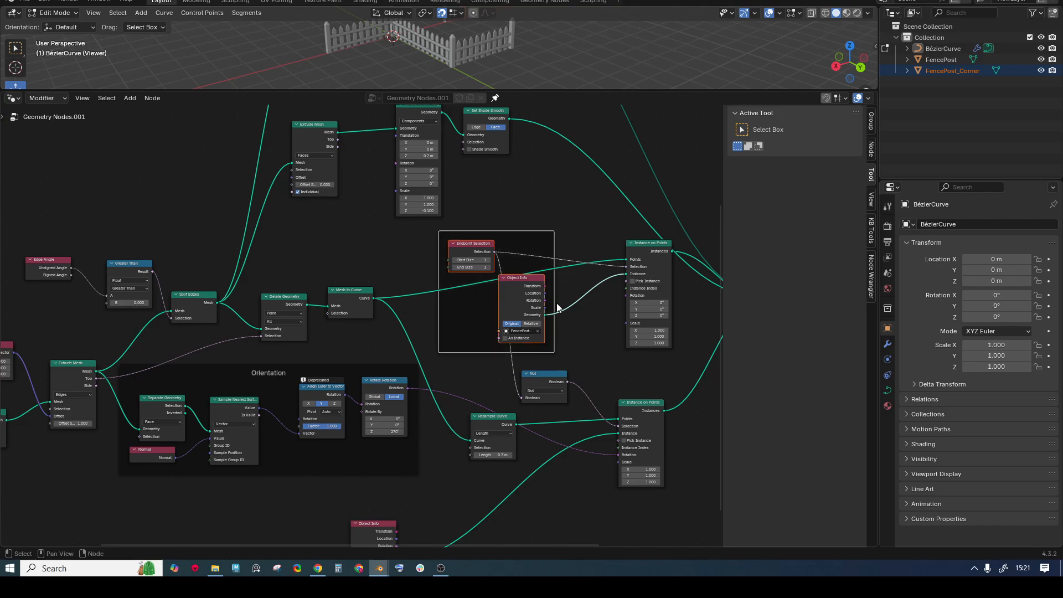
left_click(529, 223)
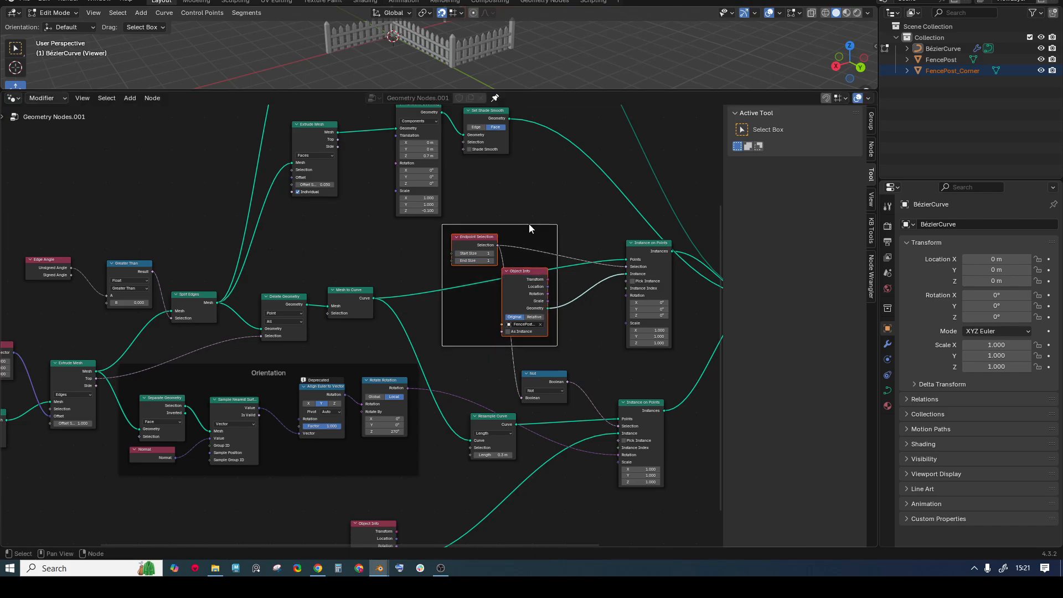
key("F2")
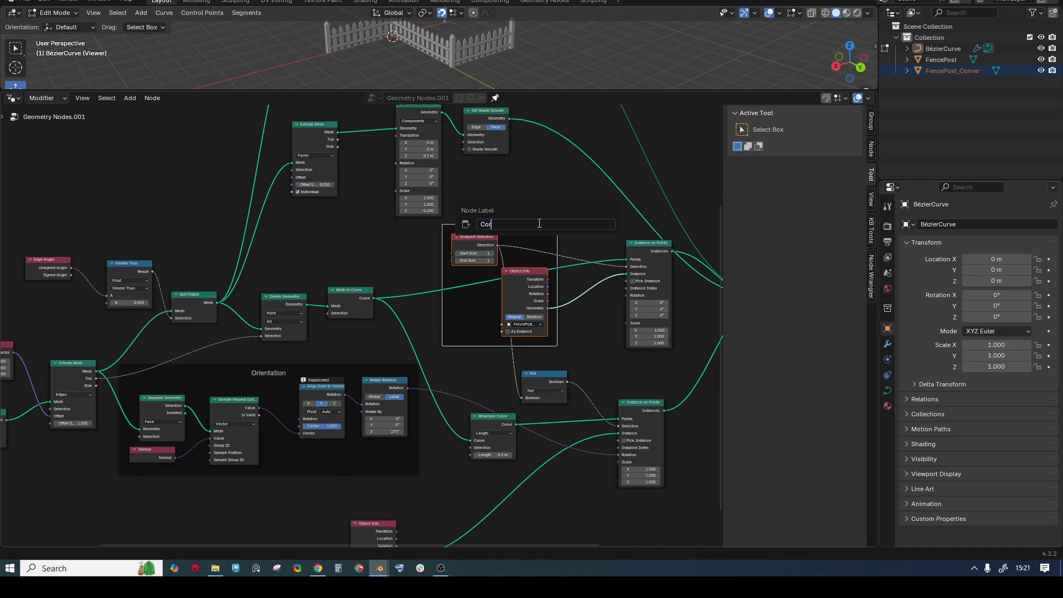
key("Return")
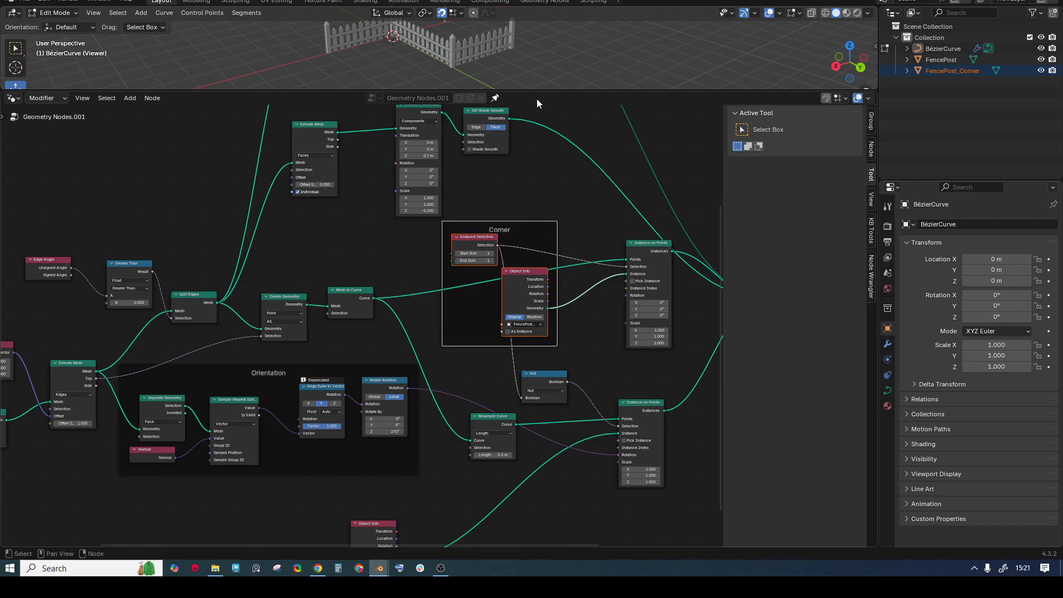
left_click_drag(537, 90, 537, 475)
scroll(545, 343, "up", 5)
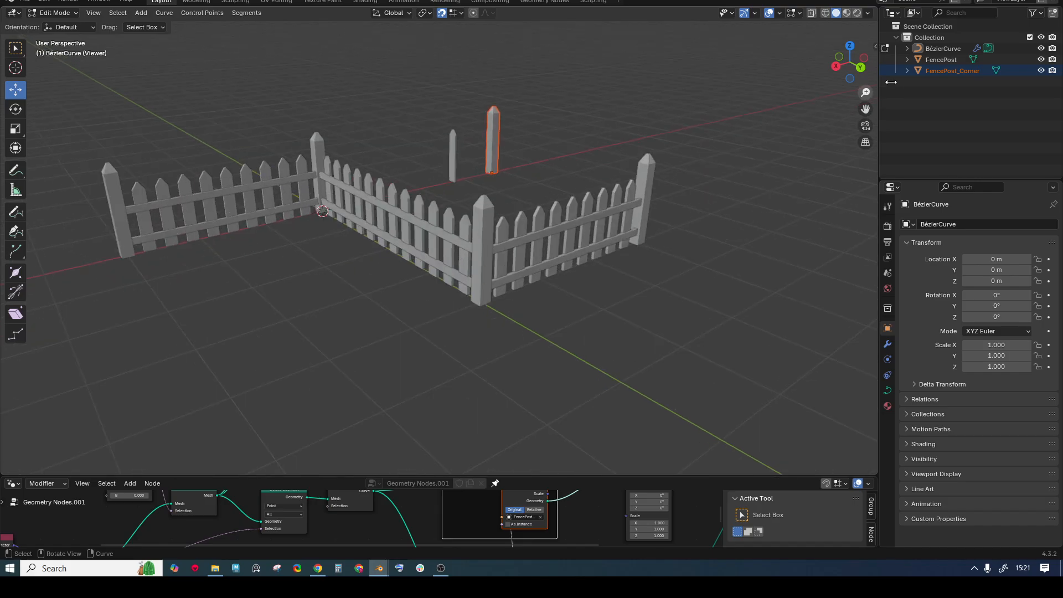
- Hide the FencePost and FencePost_Corner objects in the outliner
left_click(1041, 59)
left_click(1041, 71)
scroll(554, 176, "down", 2)
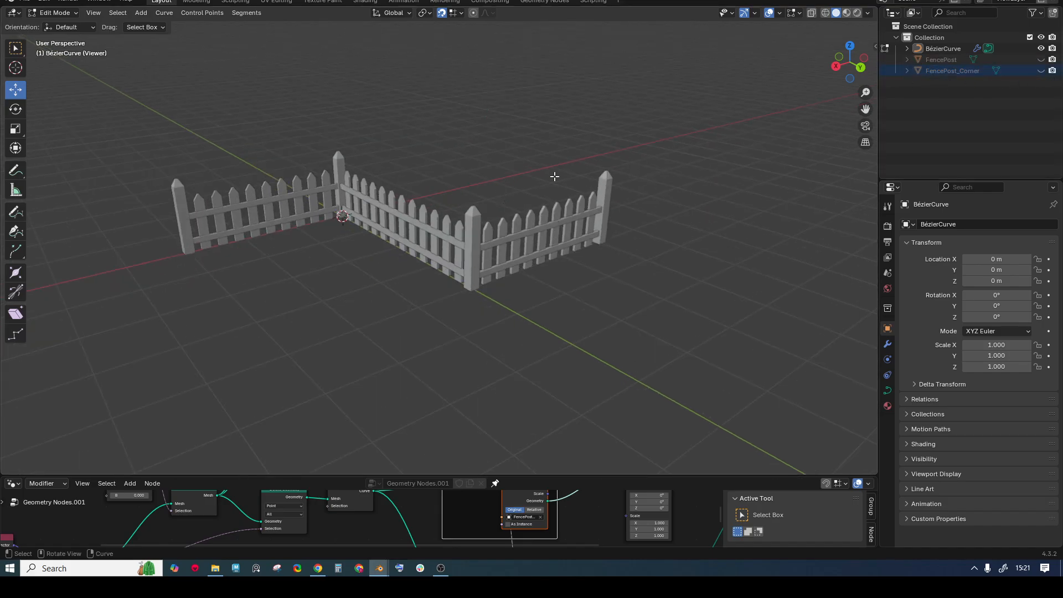
scroll(553, 177, "down", 2)
scroll(528, 191, "up", 3)
mouse_move(528, 180)
middle_mouse_down()
mouse_move(524, 251)
mouse_move(543, 182)
middle_mouse_up()
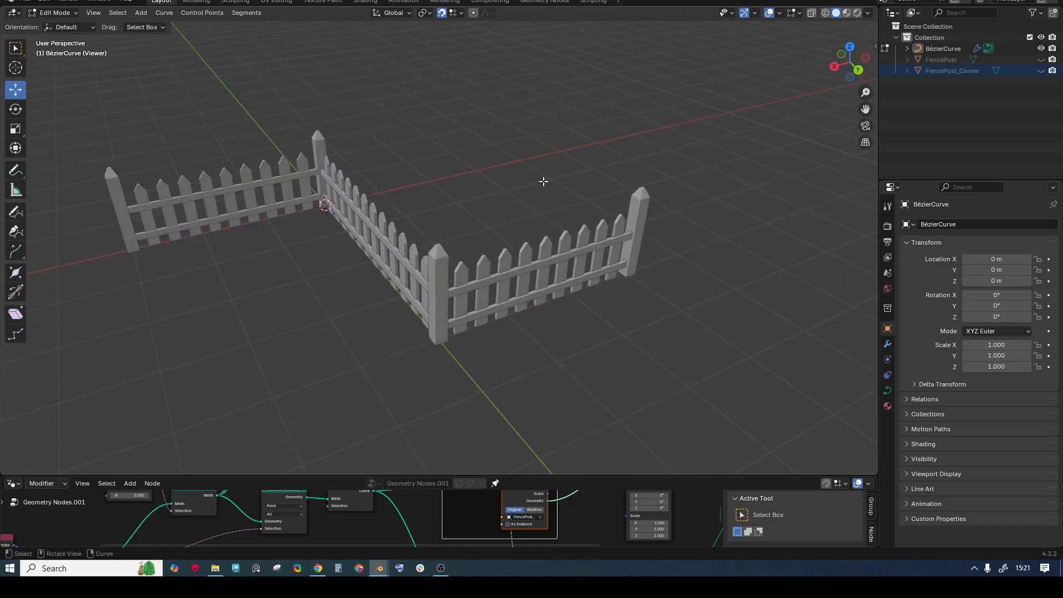
scroll(543, 181, "down", 2)
- Enter Edit Mode on the fence curve and pull its end point out along X
key("ctrl+Tab")
left_click(538, 155)
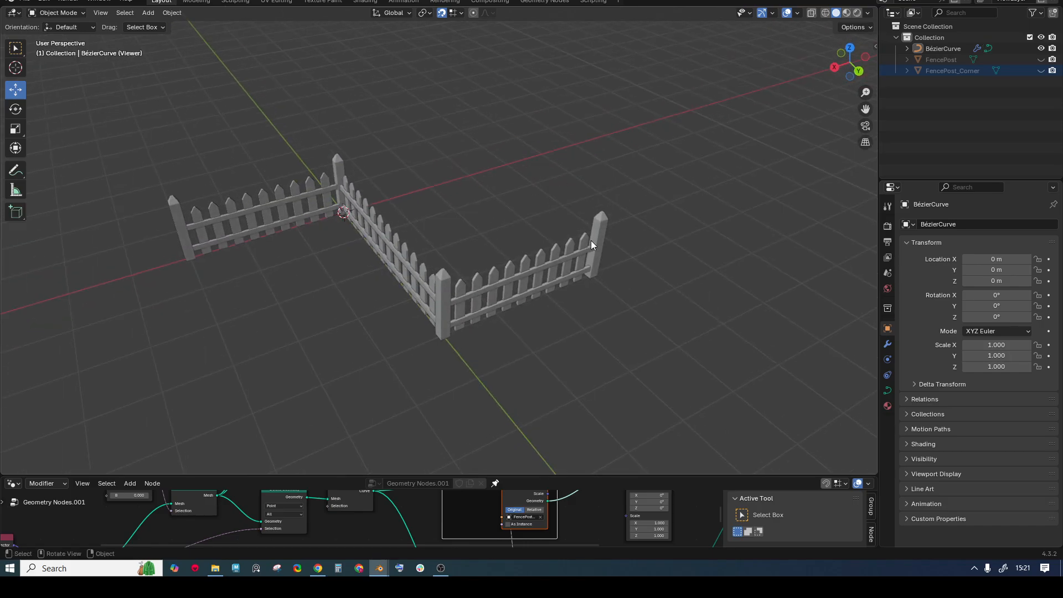
left_click(591, 241)
key("ctrl+Tab")
left_click(599, 200)
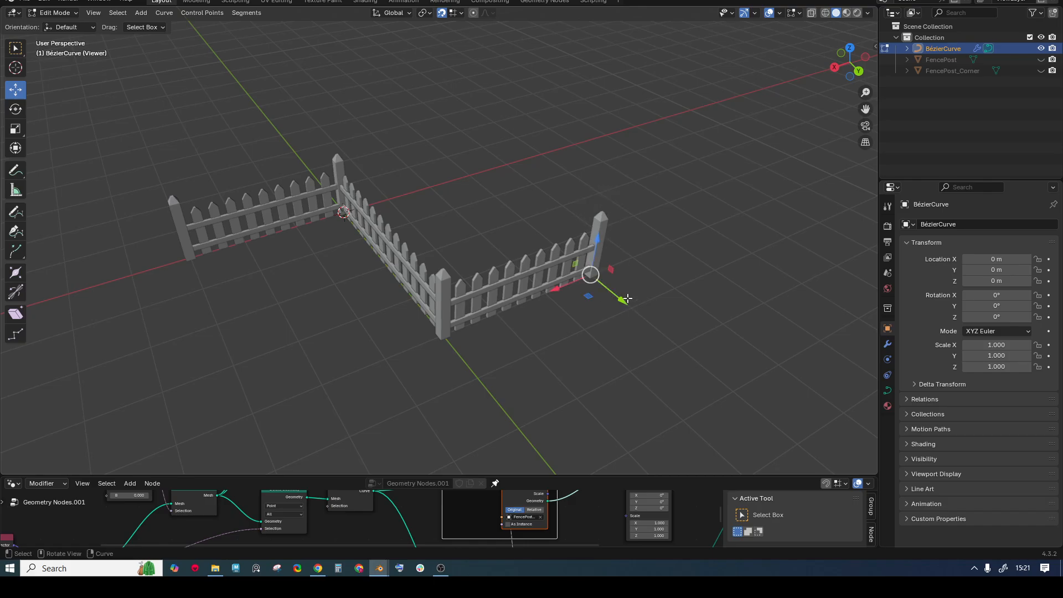
left_click_drag(569, 282, 825, 194)
- Try moving the corner control point along Y, then undo that move
scroll(451, 228, "down", 3)
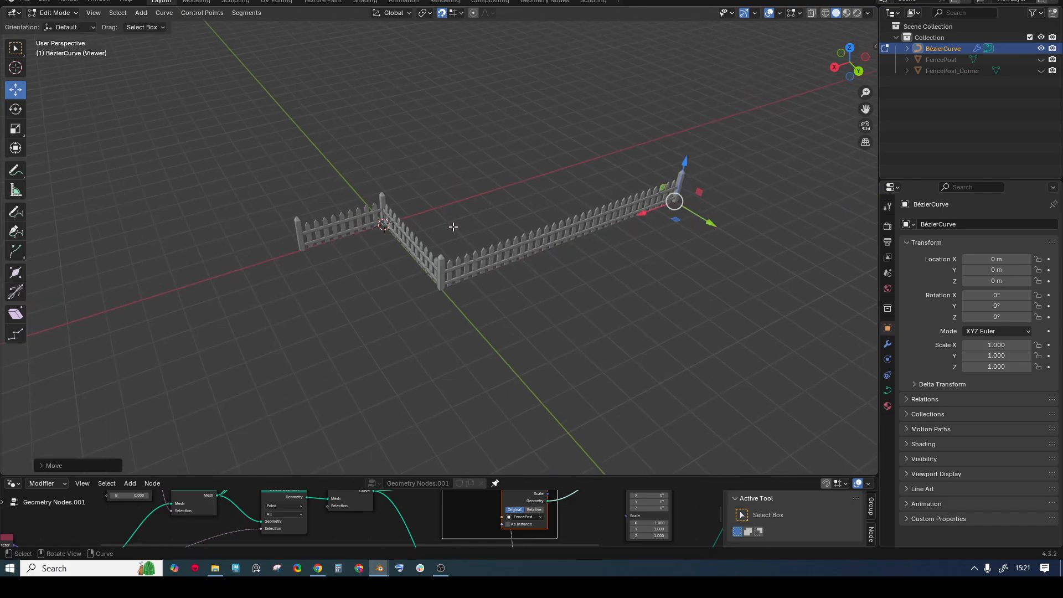
left_click(460, 287)
left_click_drag(460, 287, 622, 408, "ctrl")
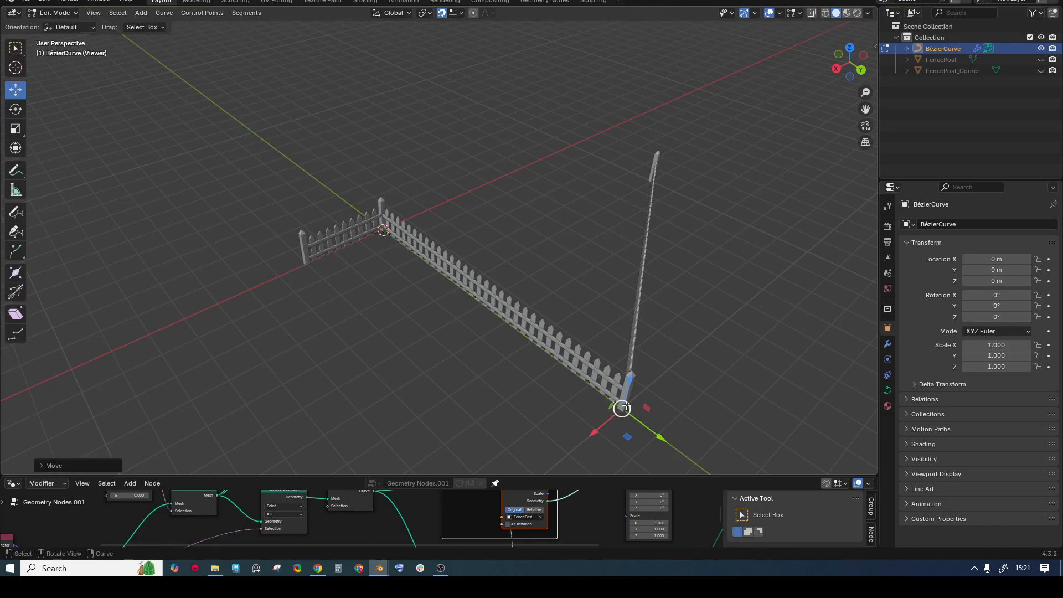
key("ctrl+z")
middle_click_drag(588, 224, 551, 229)
left_click_drag(536, 204, 581, 276)
middle_click_drag(572, 240, 438, 223)
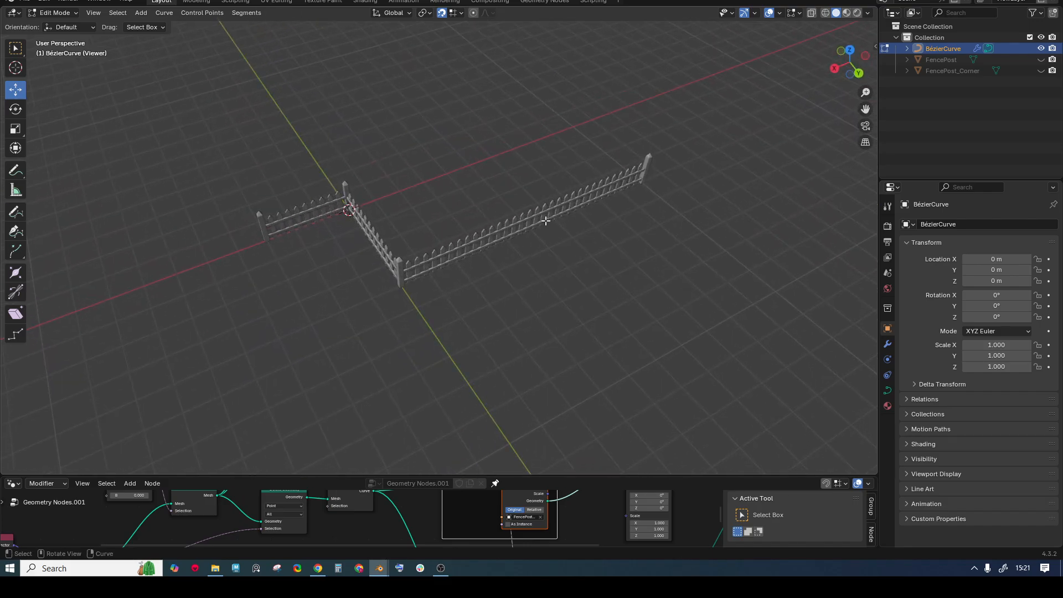
- Subdivide the long fence run and drag the new middle point out into an extra corner
left_click_drag(372, 105, 717, 345)
left_click(246, 13)
left_click(250, 23)
left_click_drag(487, 159, 603, 301)
left_click_drag(603, 129, 798, 241)
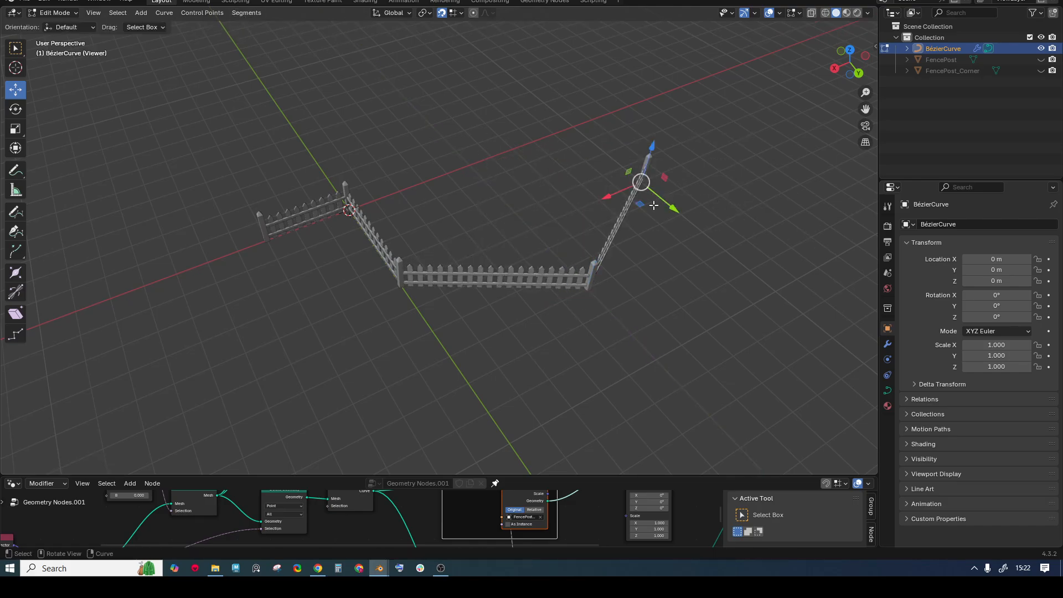
left_click_drag(639, 204, 680, 408)
- Orbit to a low side view to inspect the reshaped fence
scroll(406, 164, "down", 1)
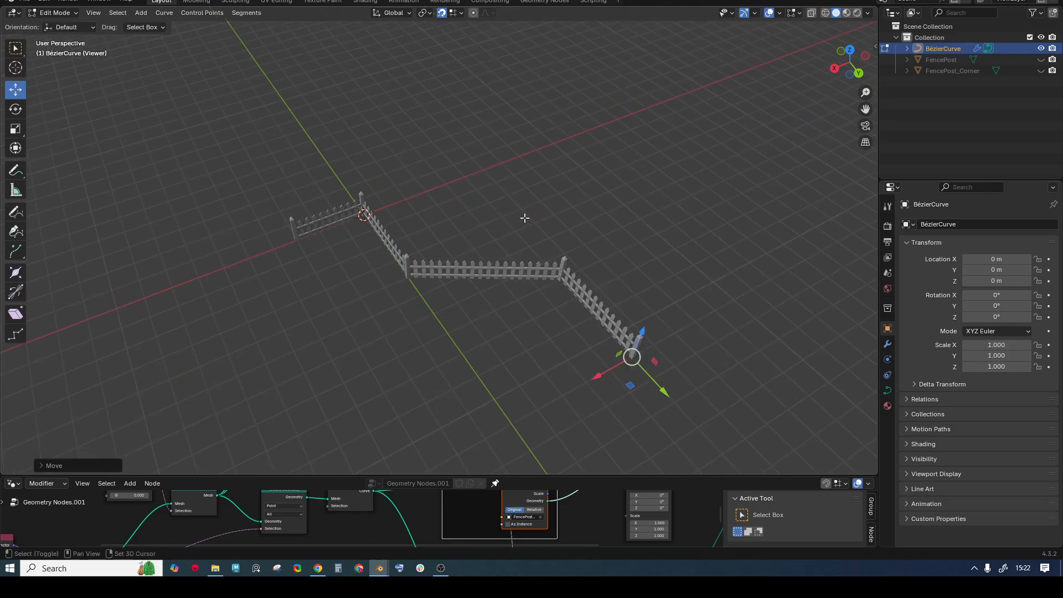
middle_click_drag(524, 218, 455, 196, "shift")
middle_click_drag(446, 197, 502, 180)
scroll(492, 182, "up", 3)
scroll(470, 201, "down", 2)
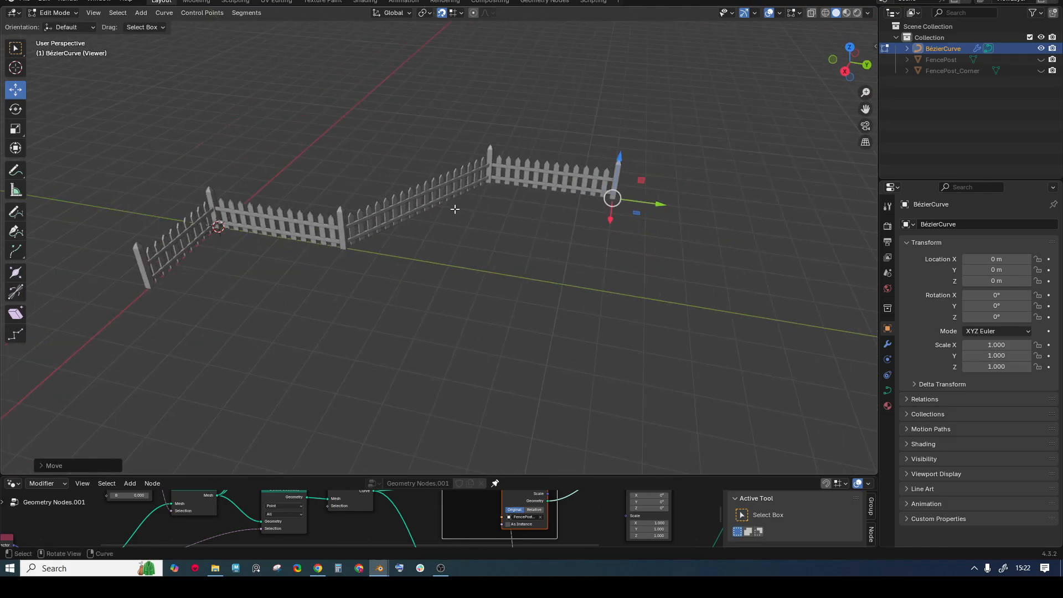
middle_click_drag(455, 209, 461, 236)
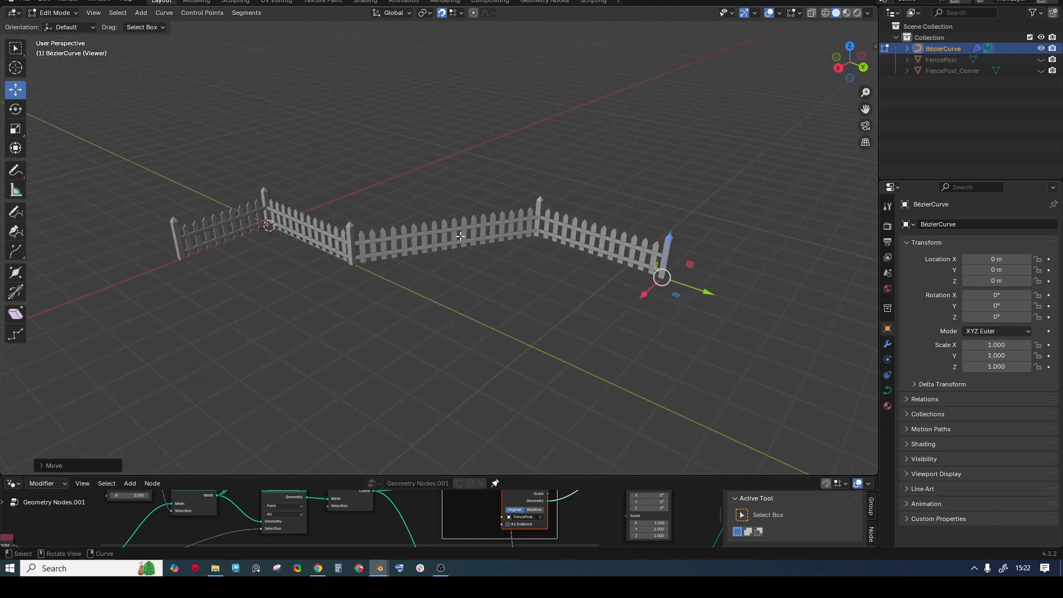
scroll(460, 235, "up", 1)
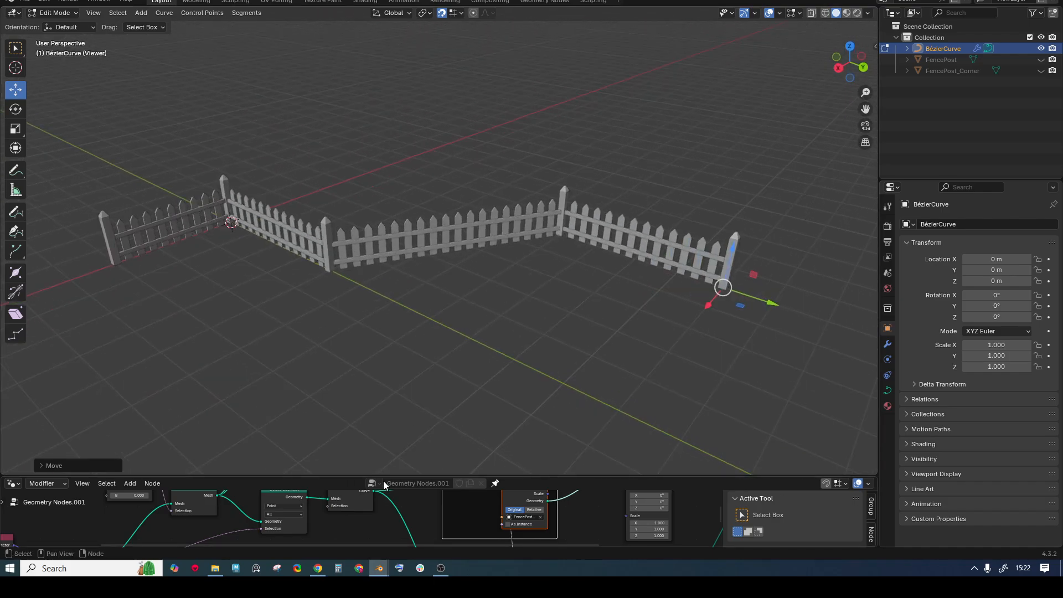
left_click(436, 572)
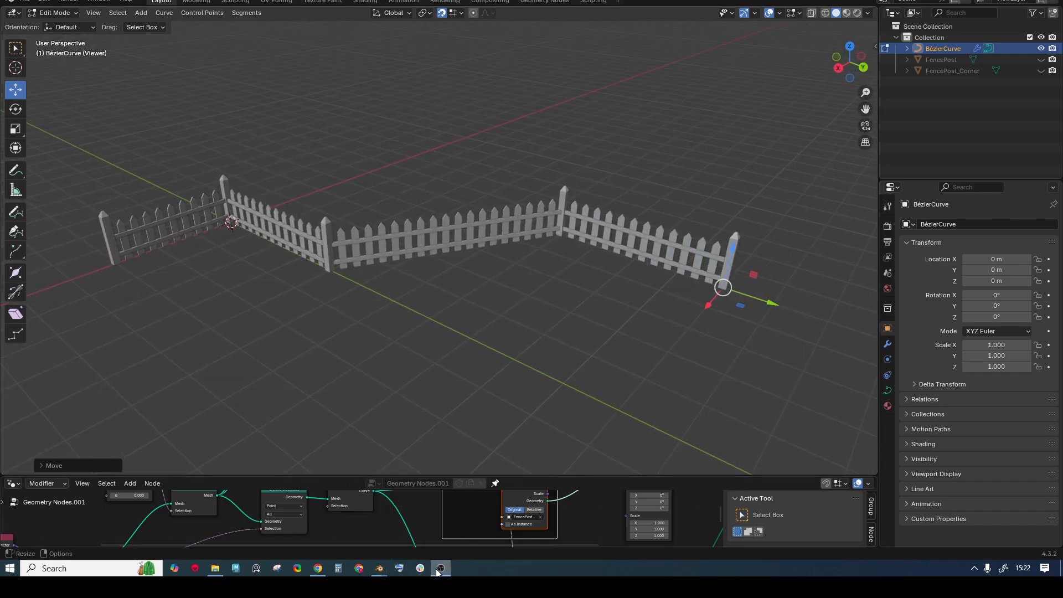